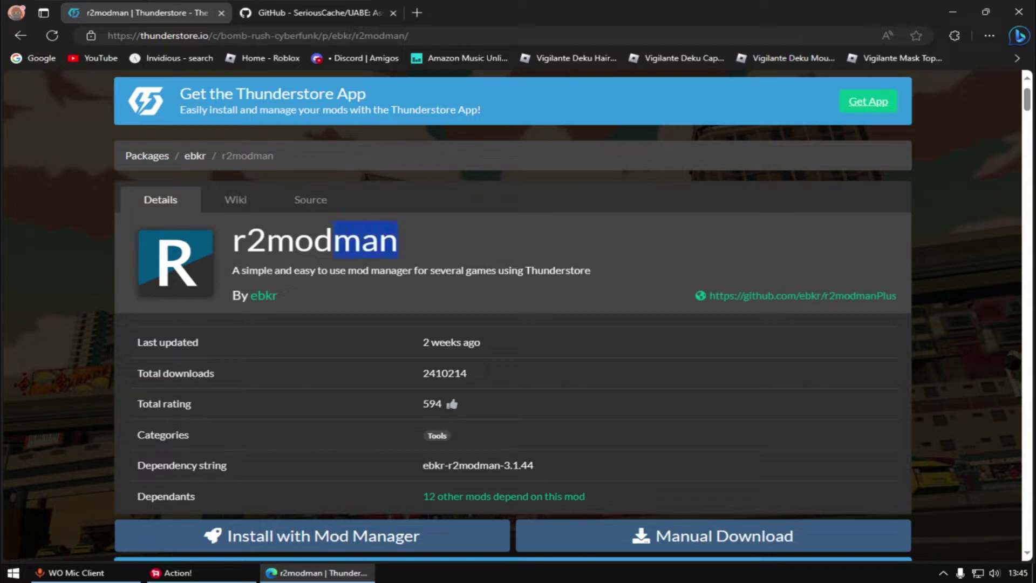
- Look over the r2modman package page on Thunderstore and launch r2modman from the desktop
{"action": "scroll", "coordinate": [513, 324], "scroll_direction": "down", "scroll_amount": 4}
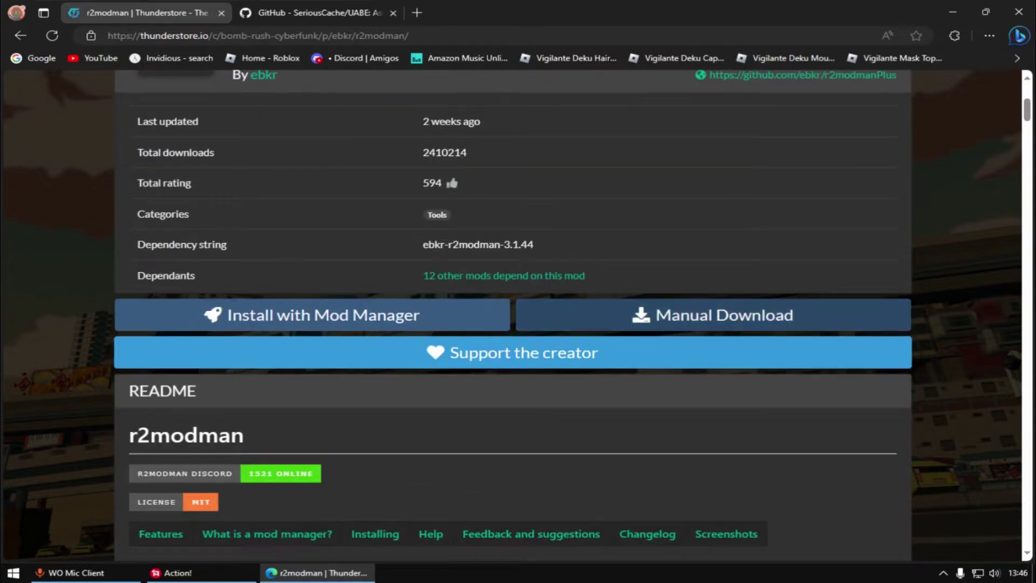
{"action": "scroll", "coordinate": [712, 315], "scroll_direction": "down", "scroll_amount": 5}
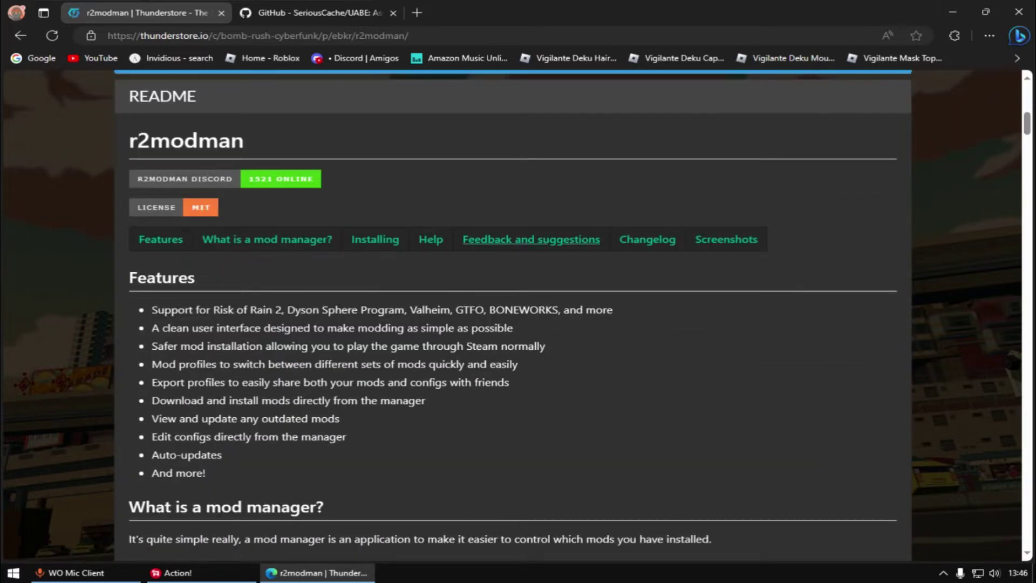
{"action": "scroll", "coordinate": [540, 243], "scroll_direction": "up", "scroll_amount": 6}
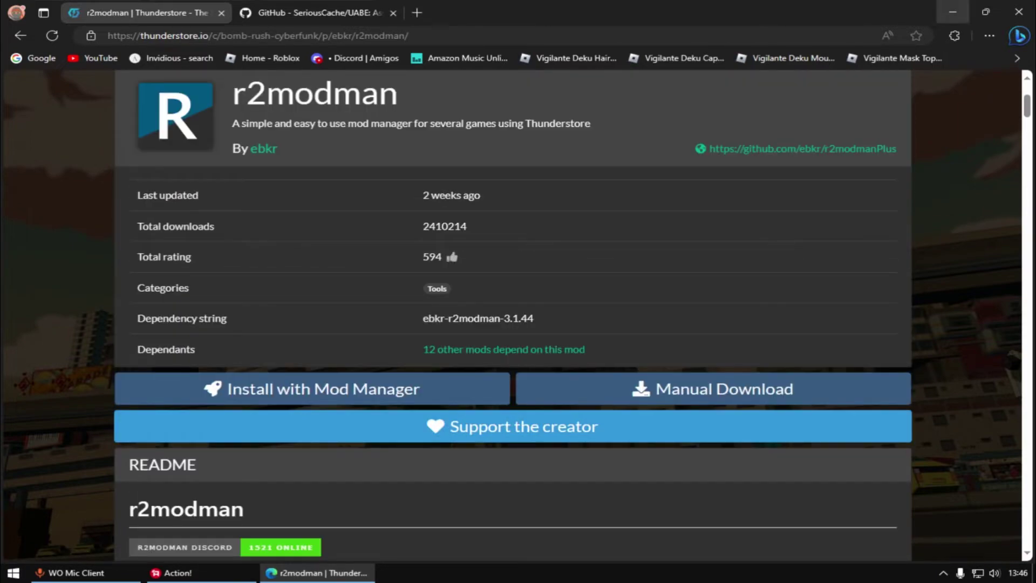
{"action": "left_click", "coordinate": [952, 12]}
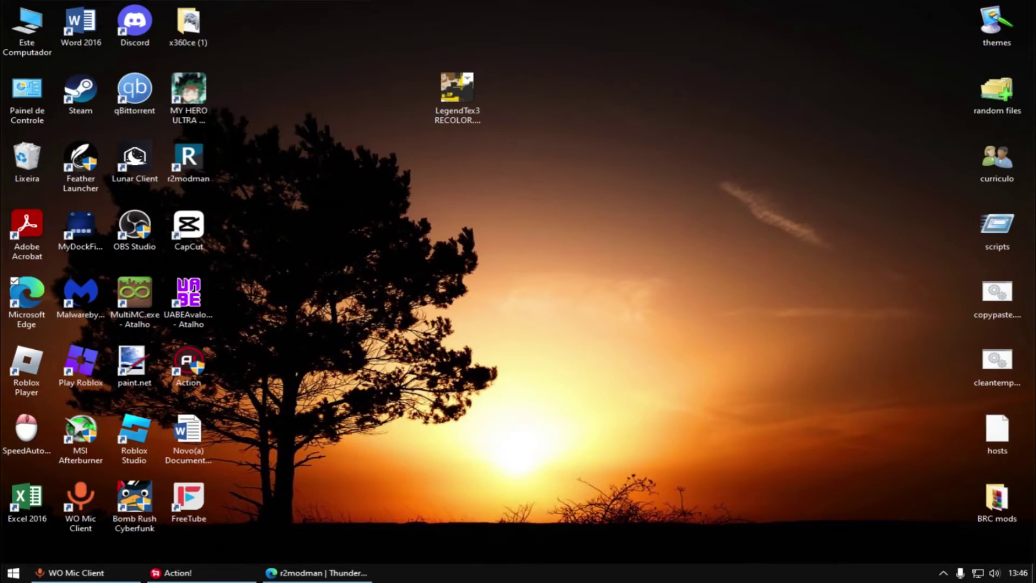
{"action": "left_click", "coordinate": [188, 159]}
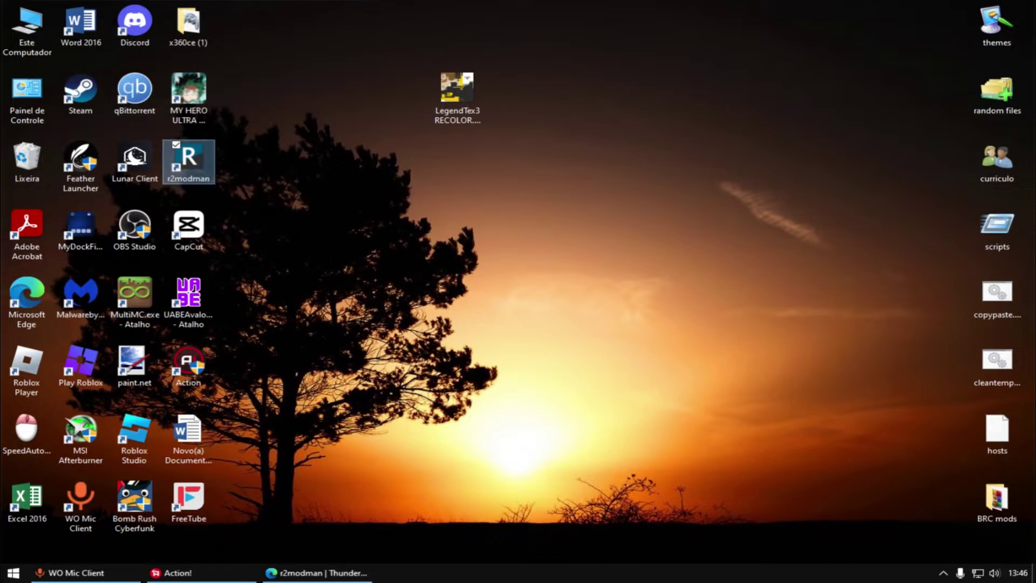
{"action": "key", "text": "Return"}
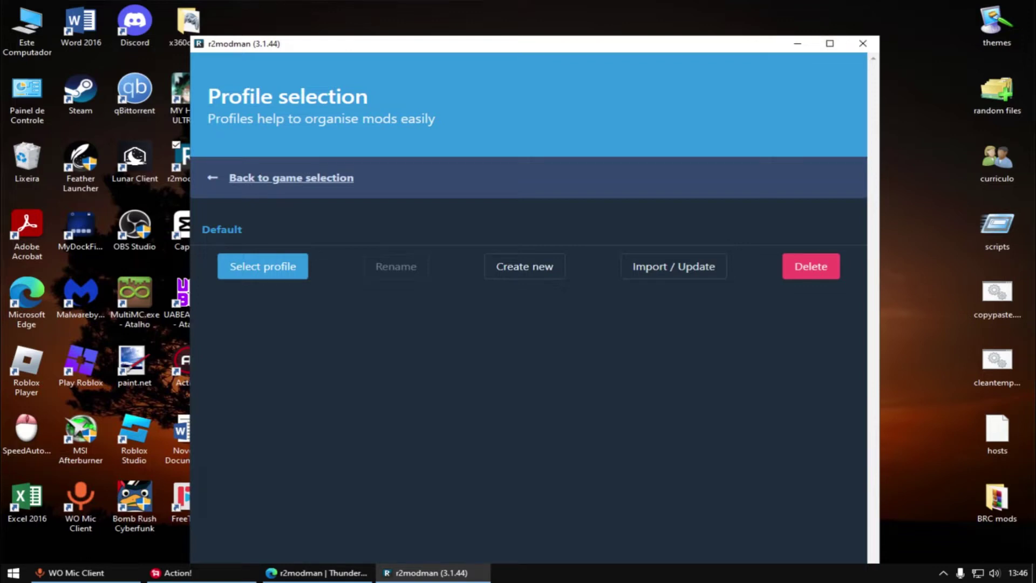
- Go back to game selection, maximize the window and set Bomb Rush Cyberfunk as the default game
{"action": "left_click", "coordinate": [292, 178]}
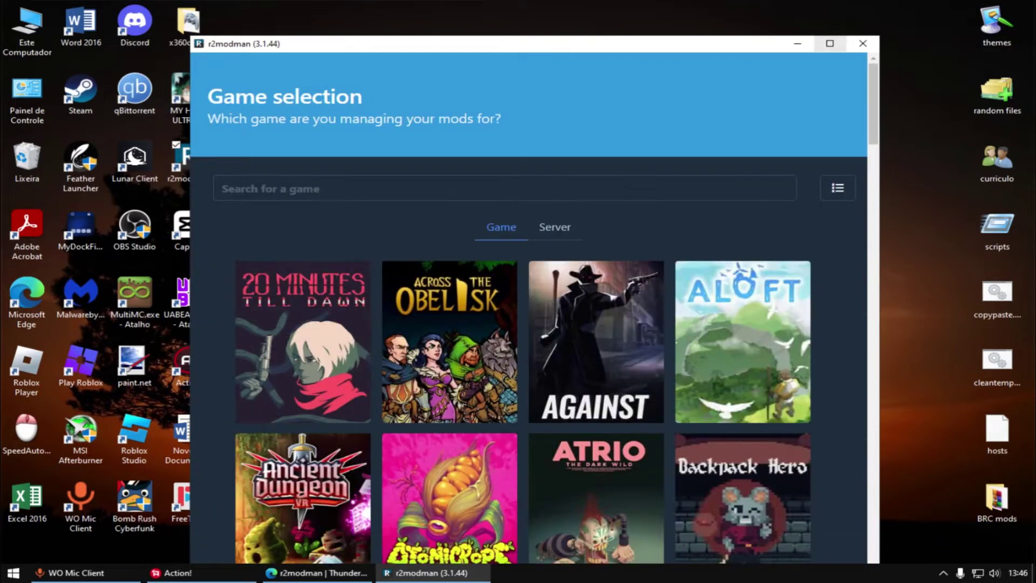
{"action": "left_click", "coordinate": [830, 43]}
{"action": "scroll", "coordinate": [556, 292], "scroll_direction": "down", "scroll_amount": 4}
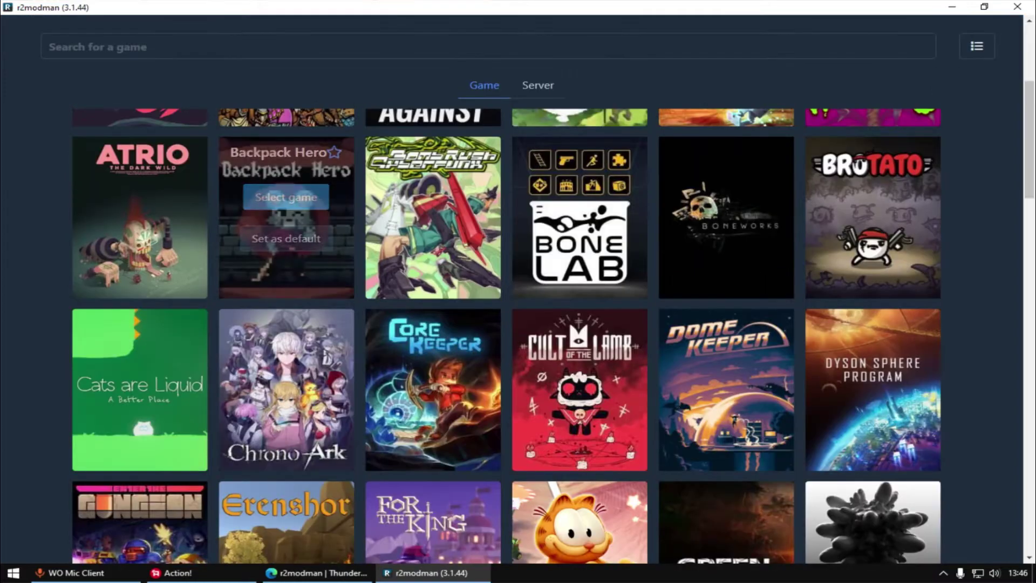
{"action": "scroll", "coordinate": [286, 281], "scroll_direction": "up", "scroll_amount": 4}
{"action": "scroll", "coordinate": [519, 302], "scroll_direction": "down", "scroll_amount": 1}
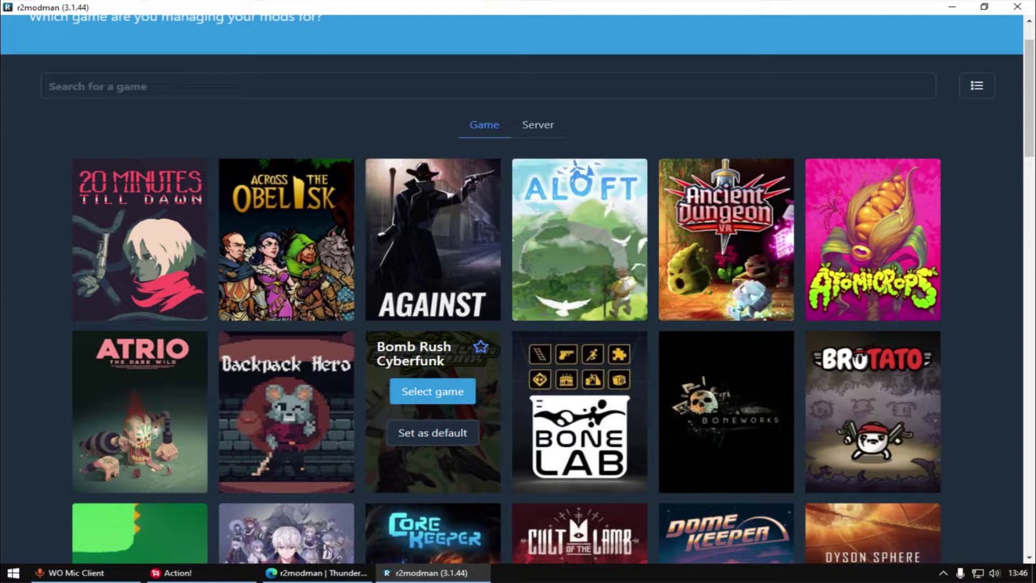
{"action": "left_click", "coordinate": [433, 432]}
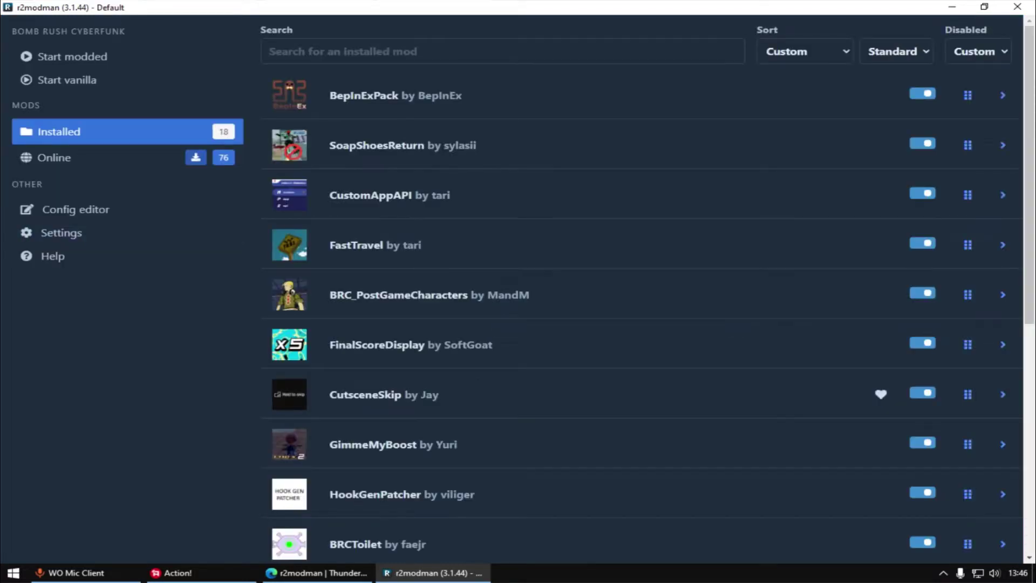
- Review the mods installed in the Default profile and open the list of online mods
{"action": "scroll", "coordinate": [643, 316], "scroll_direction": "down", "scroll_amount": 8}
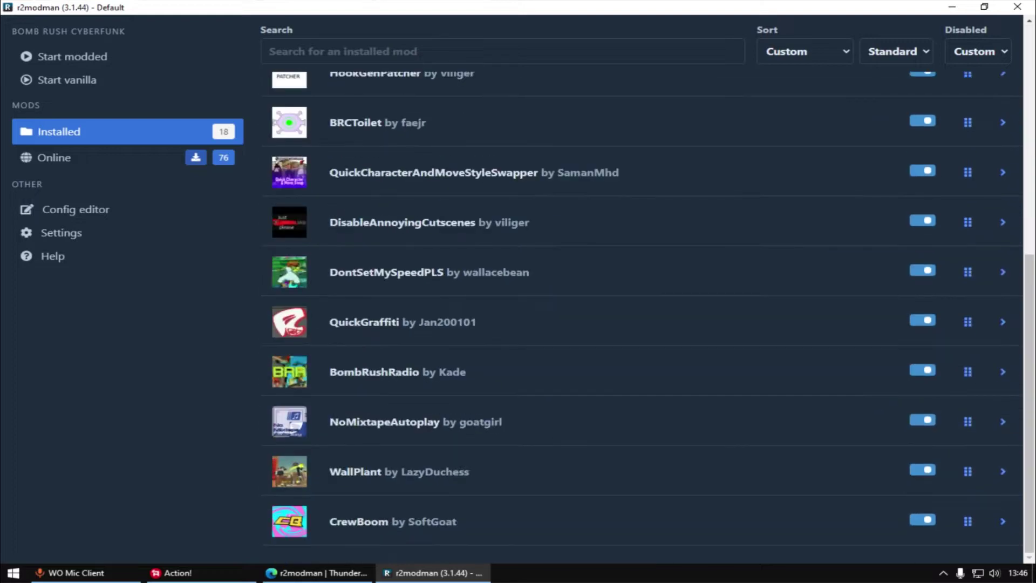
{"action": "scroll", "coordinate": [642, 303], "scroll_direction": "up", "scroll_amount": 6}
{"action": "scroll", "coordinate": [642, 316], "scroll_direction": "up", "scroll_amount": 2}
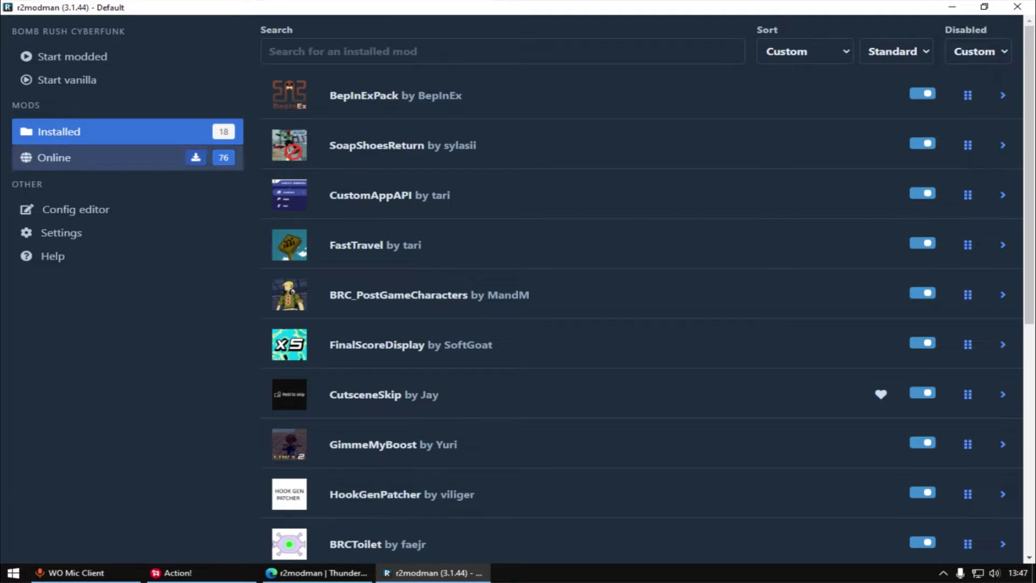
{"action": "left_click", "coordinate": [54, 158]}
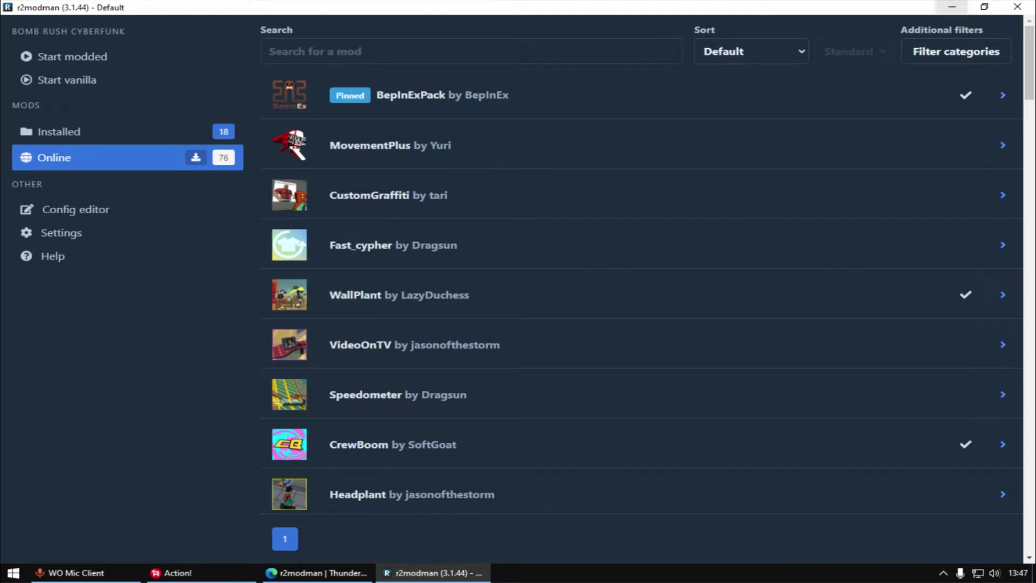
- Open the Bomb Rush Cyberfunk game folder from its desktop shortcut and inspect the BepInEx folder inside it
{"action": "left_click", "coordinate": [952, 7]}
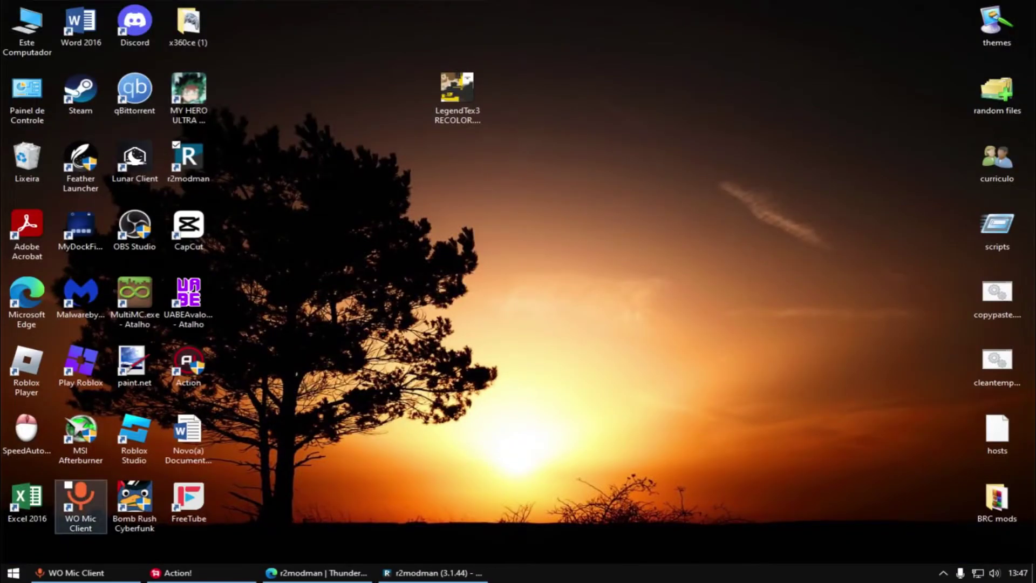
{"action": "double_click", "coordinate": [134, 505]}
{"action": "left_click", "coordinate": [184, 193]}
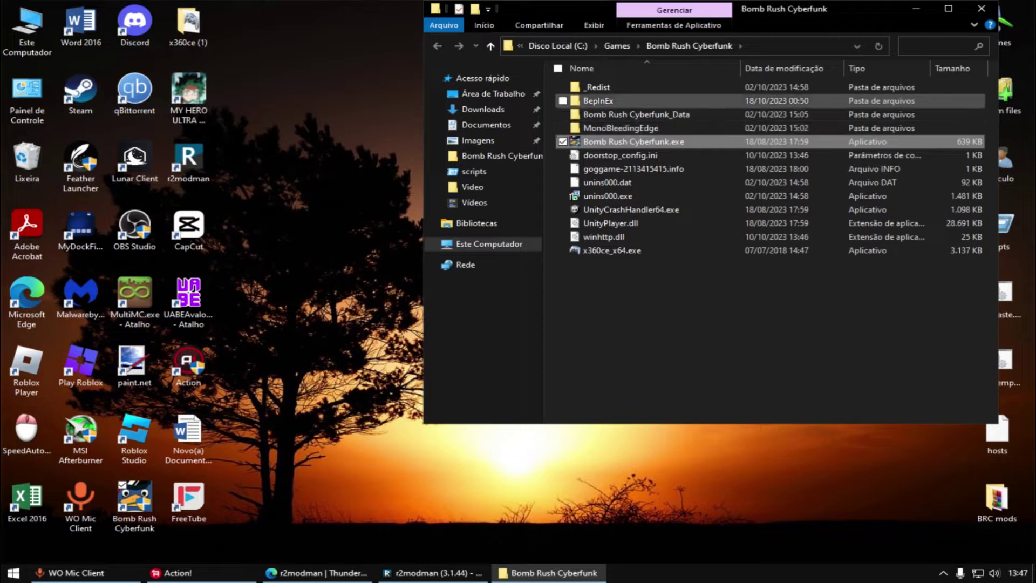
{"action": "left_click", "coordinate": [598, 101]}
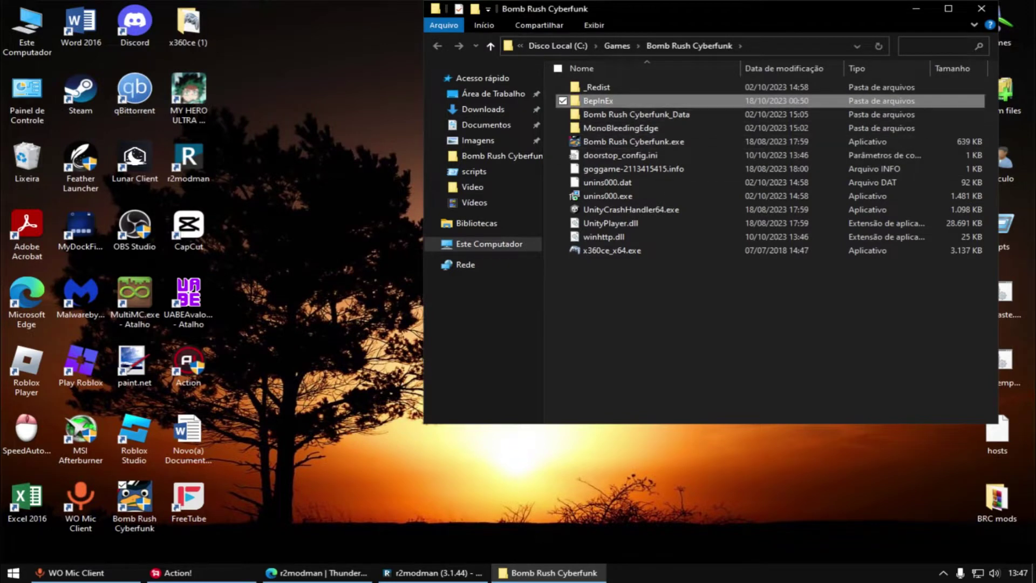
{"action": "double_click", "coordinate": [598, 100]}
{"action": "key", "text": "alt+Left"}
- Switch back to r2modman and browse the online mods available for Bomb Rush Cyberfunk
{"action": "left_click", "coordinate": [432, 573]}
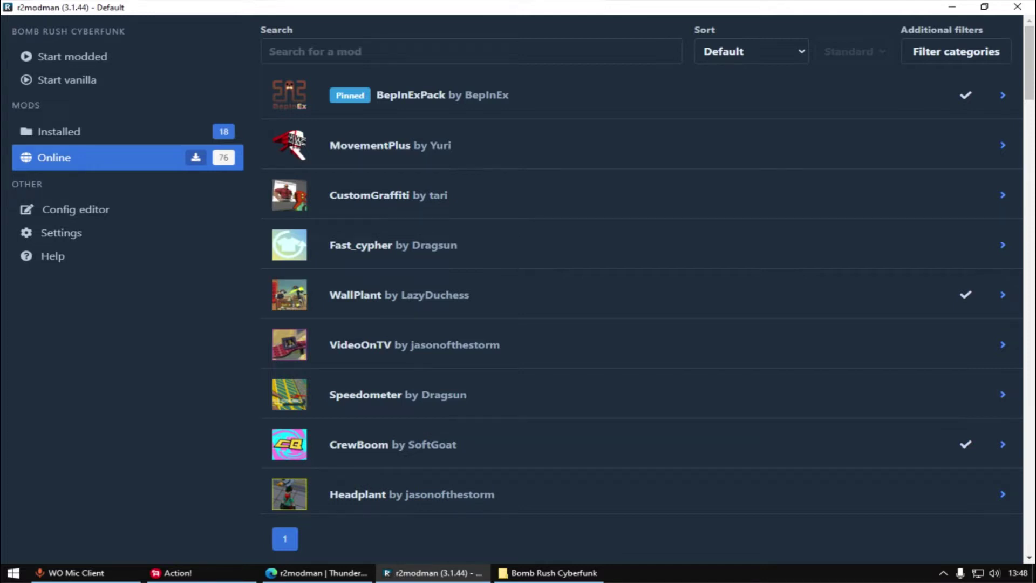
{"action": "key", "text": "alt+Tab"}
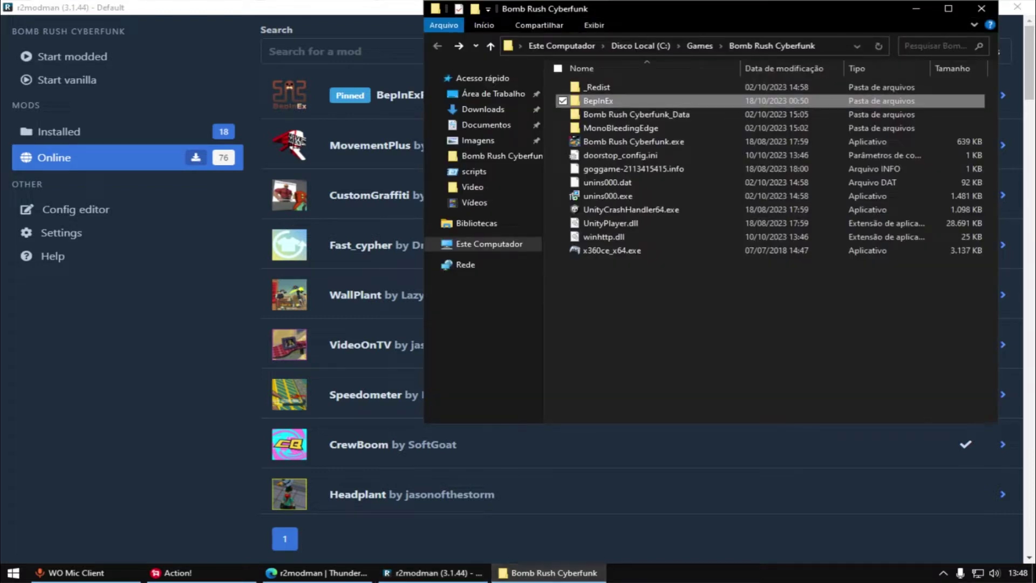
{"action": "key", "text": "alt+Tab"}
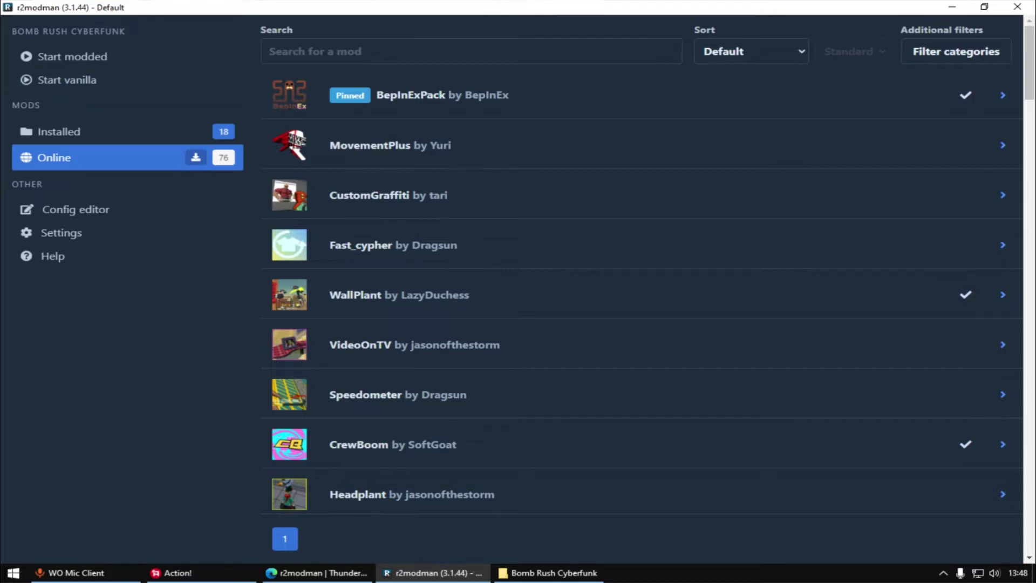
{"action": "scroll", "coordinate": [642, 291], "scroll_direction": "down", "scroll_amount": 10}
{"action": "scroll", "coordinate": [642, 291], "scroll_direction": "up", "scroll_amount": 4}
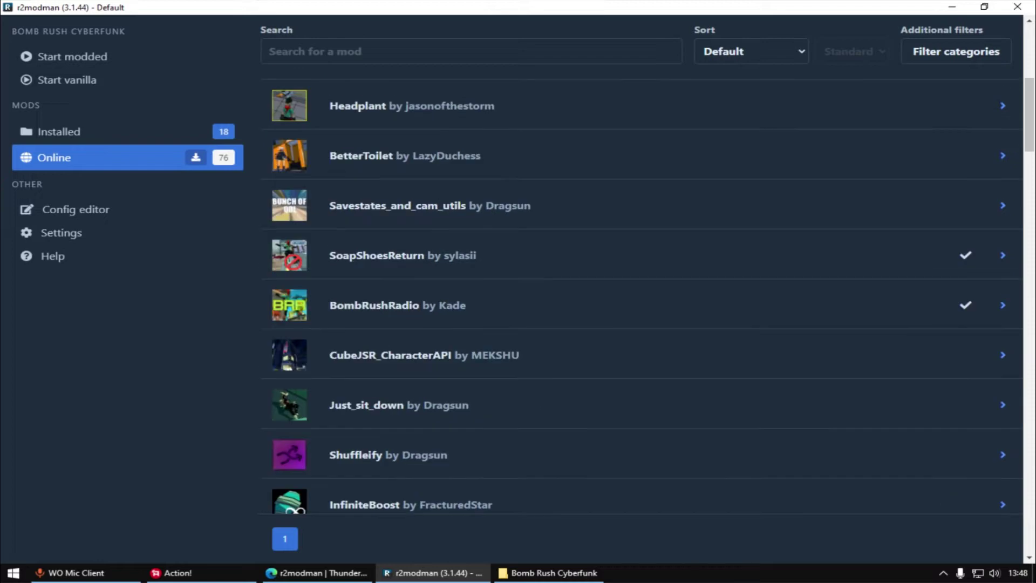
{"action": "scroll", "coordinate": [642, 291], "scroll_direction": "up", "scroll_amount": 5}
{"action": "scroll", "coordinate": [643, 291], "scroll_direction": "up", "scroll_amount": 3}
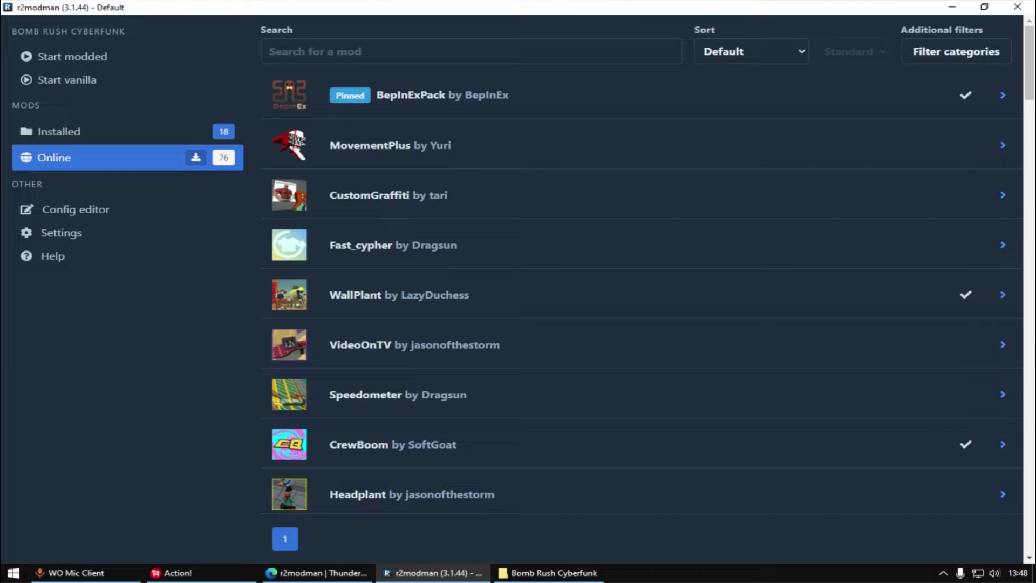
- Expand the Fast_cypher mod's details in the online list and open its website
{"action": "left_click", "coordinate": [393, 245]}
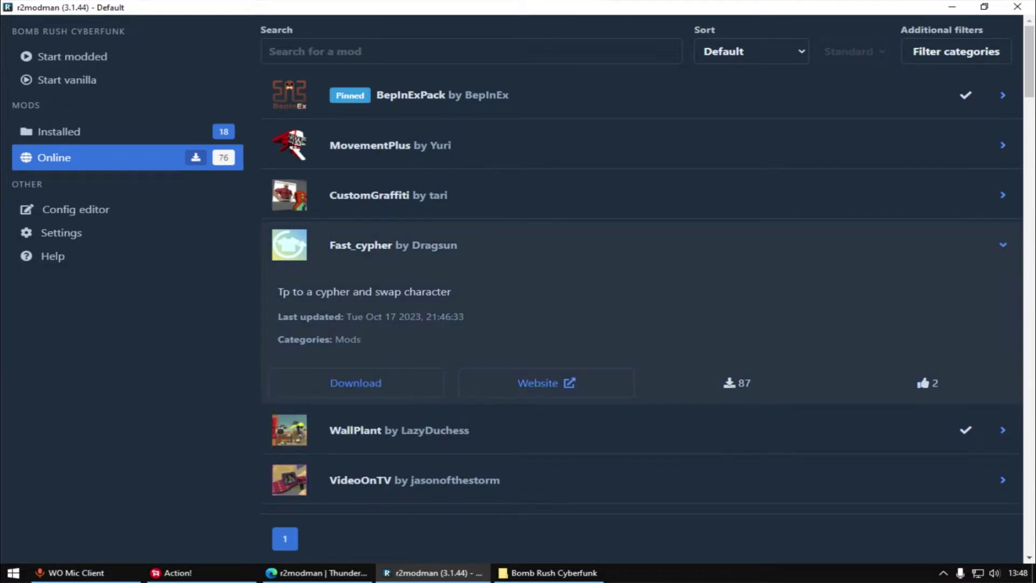
{"action": "left_click_drag", "start_coordinate": [282, 292], "coordinate": [453, 292]}
{"action": "left_click", "coordinate": [452, 292]}
{"action": "left_click", "coordinate": [547, 383]}
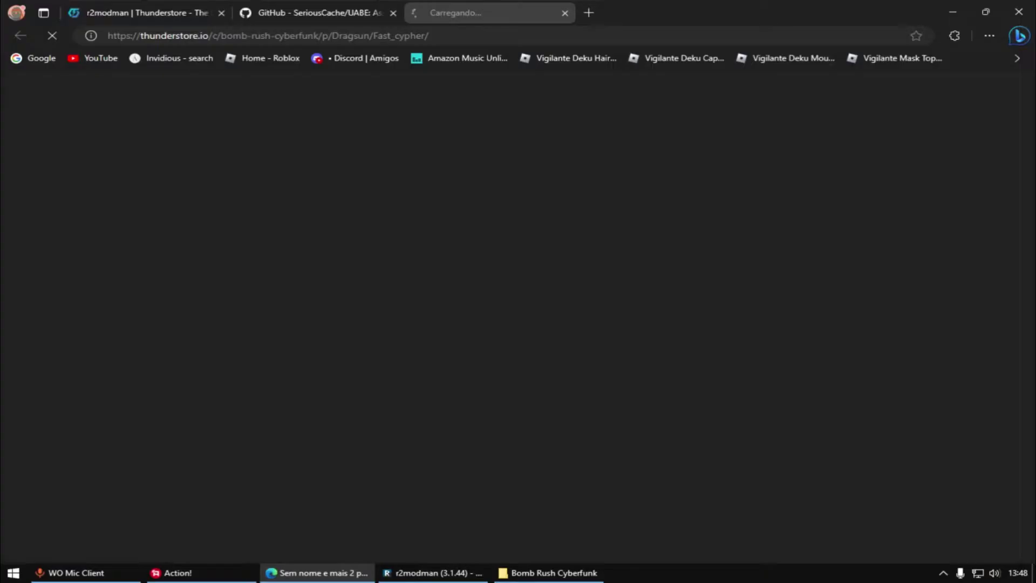
- Examine the Fast cypher page's required mods, README, changelog and available versions
{"action": "scroll", "coordinate": [512, 324], "scroll_direction": "down", "scroll_amount": 10}
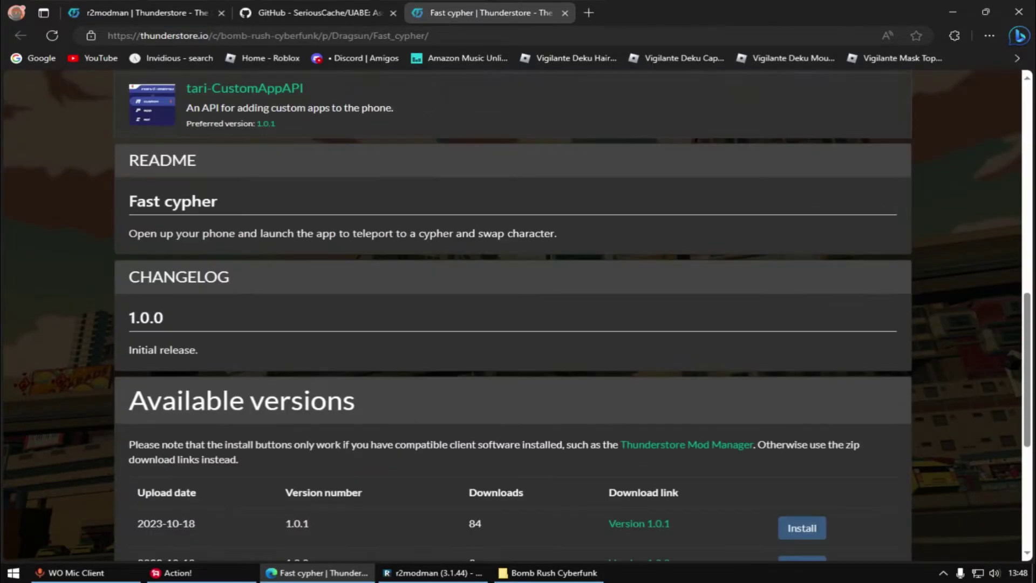
{"action": "scroll", "coordinate": [513, 323], "scroll_direction": "up", "scroll_amount": 3}
{"action": "scroll", "coordinate": [513, 324], "scroll_direction": "down", "scroll_amount": 4}
{"action": "scroll", "coordinate": [513, 324], "scroll_direction": "up", "scroll_amount": 2}
{"action": "scroll", "coordinate": [512, 324], "scroll_direction": "up", "scroll_amount": 3}
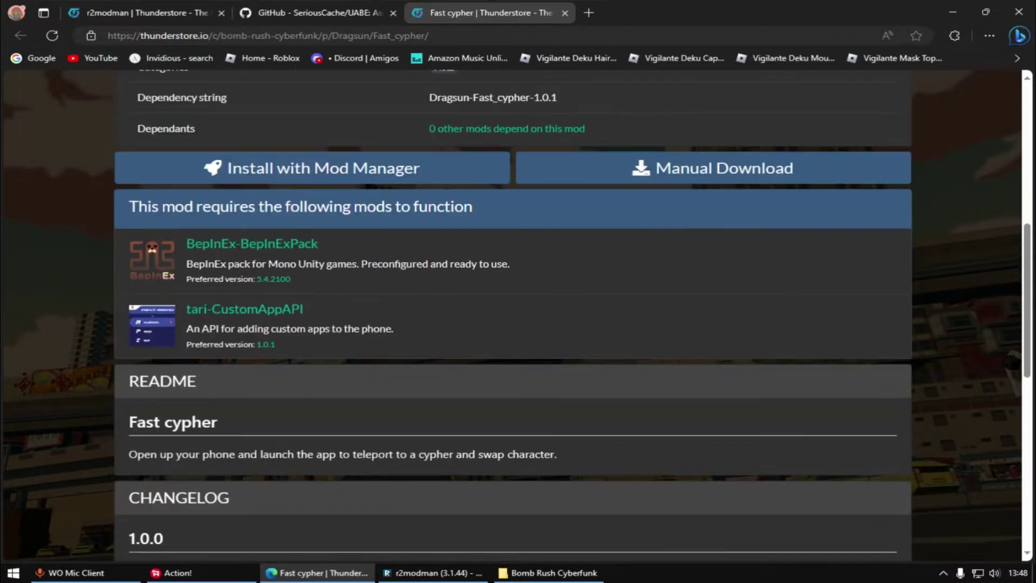
{"action": "scroll", "coordinate": [513, 323], "scroll_direction": "up", "scroll_amount": 2}
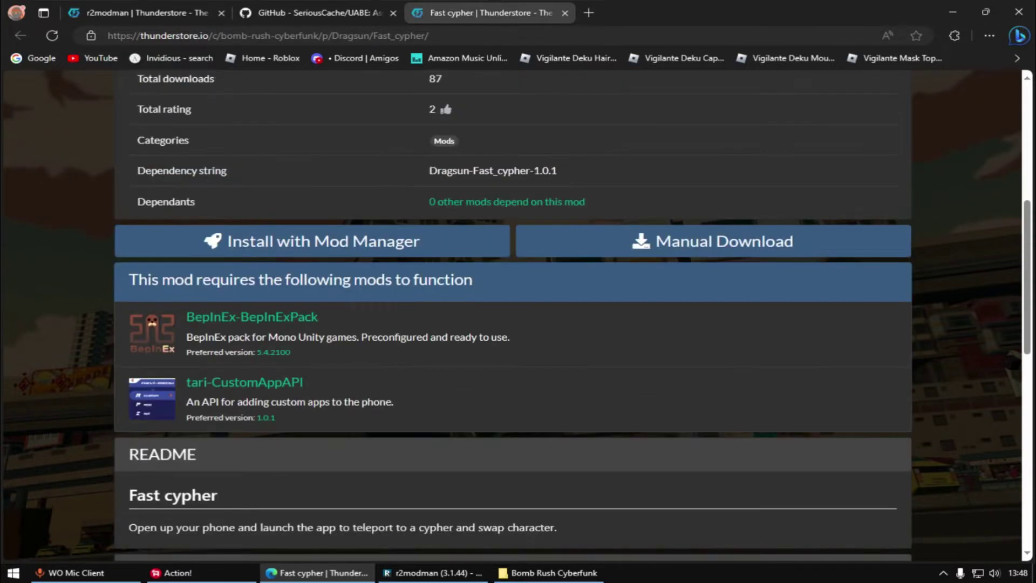
{"action": "scroll", "coordinate": [513, 324], "scroll_direction": "up", "scroll_amount": 5}
{"action": "scroll", "coordinate": [513, 324], "scroll_direction": "down", "scroll_amount": 5}
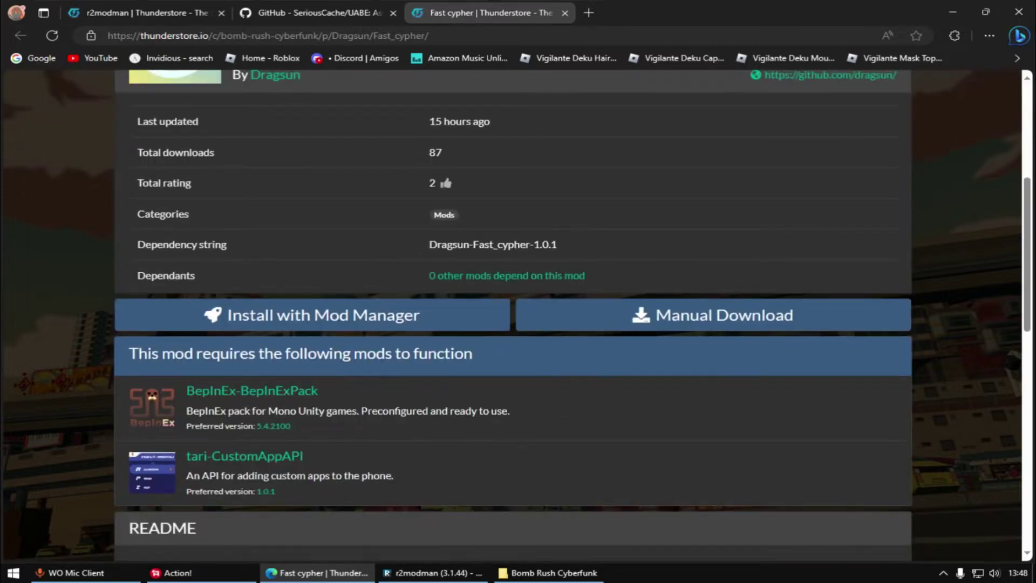
{"action": "scroll", "coordinate": [512, 323], "scroll_direction": "down", "scroll_amount": 2}
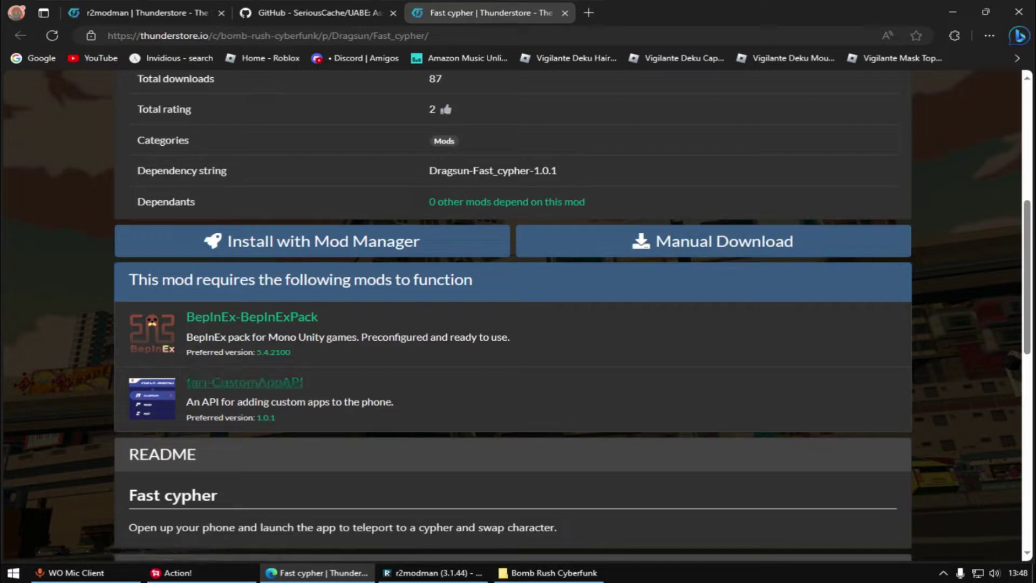
- Switch to r2modman and download Fast_cypher version 1.0.1 with its dependencies
{"action": "left_click", "coordinate": [432, 573]}
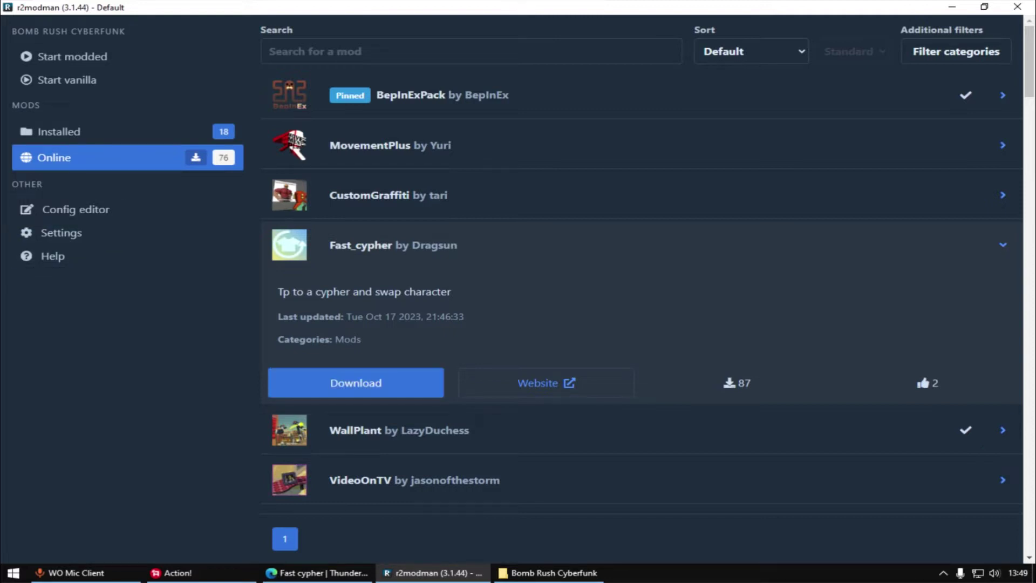
{"action": "left_click", "coordinate": [356, 383]}
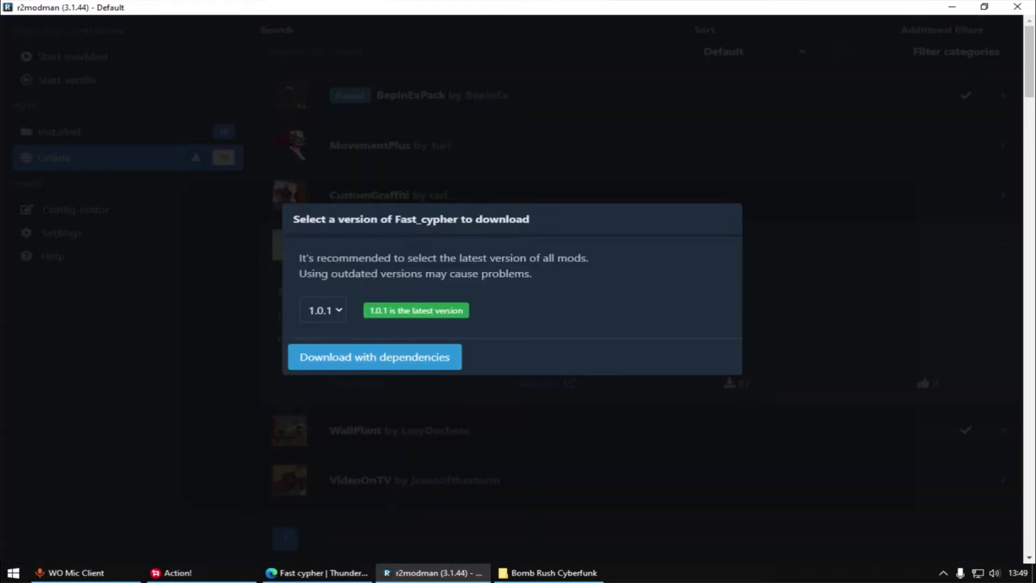
{"action": "key", "text": "Return"}
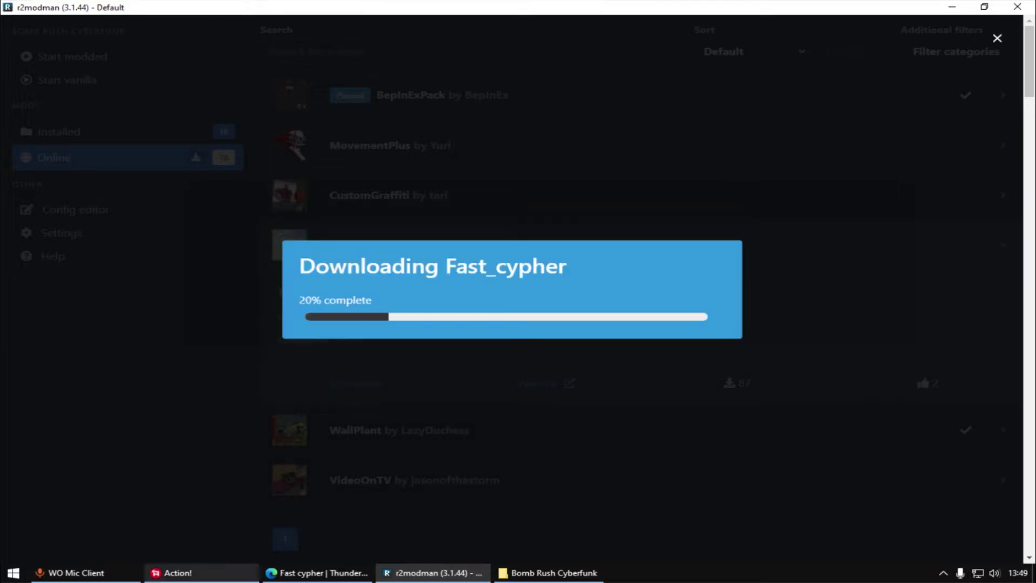
{"action": "key", "text": "alt+Tab"}
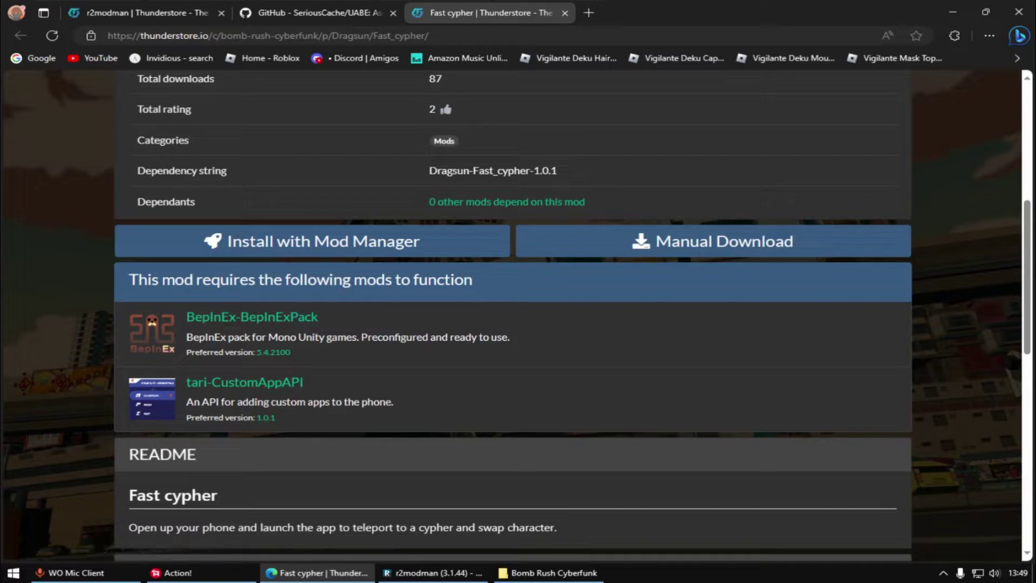
{"action": "key", "text": "alt+Tab"}
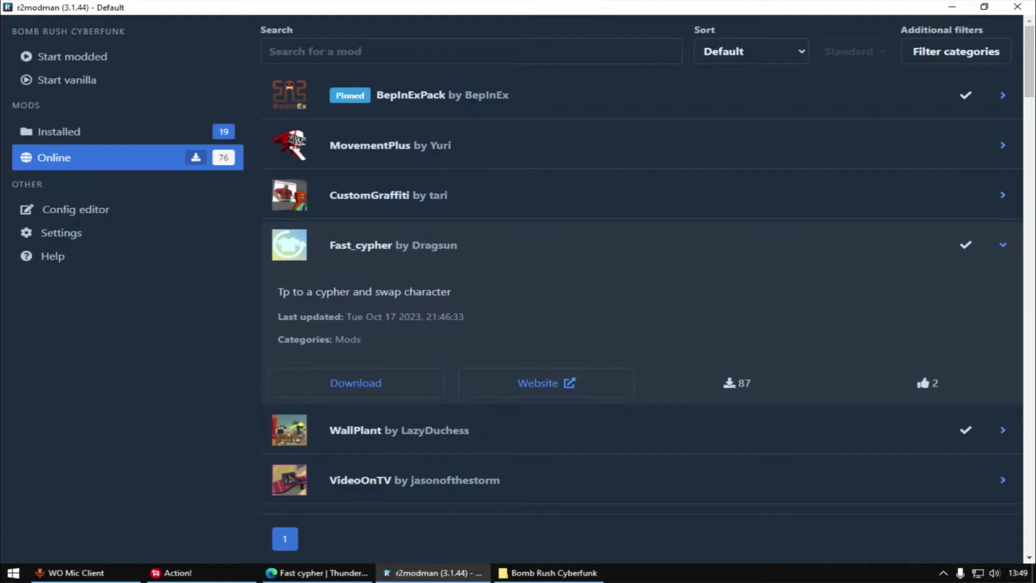
- Review the full list of installed mods, from BepInExPack through Fast_cypher
{"action": "left_click", "coordinate": [59, 132]}
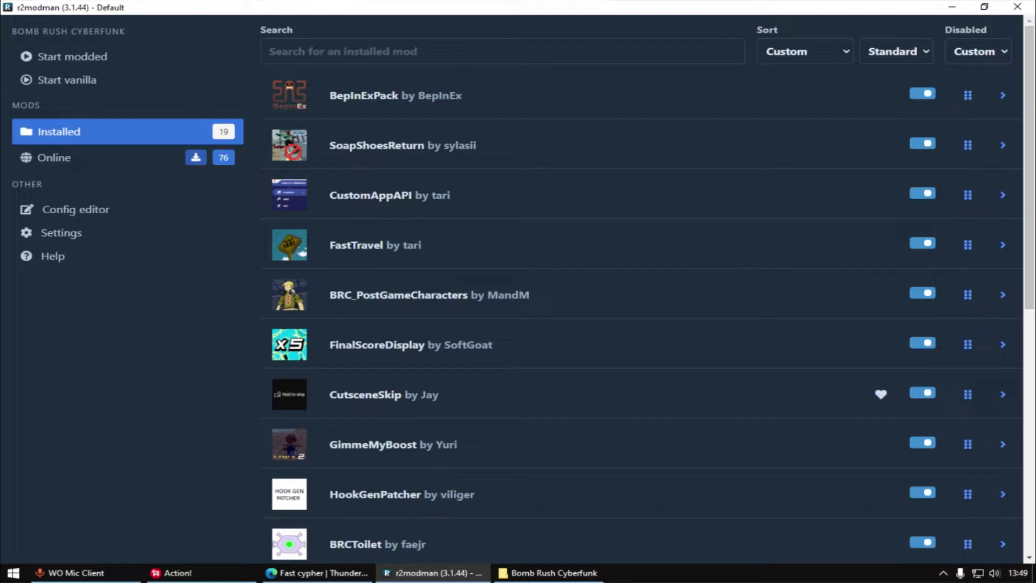
{"action": "scroll", "coordinate": [642, 313], "scroll_direction": "down", "scroll_amount": 6}
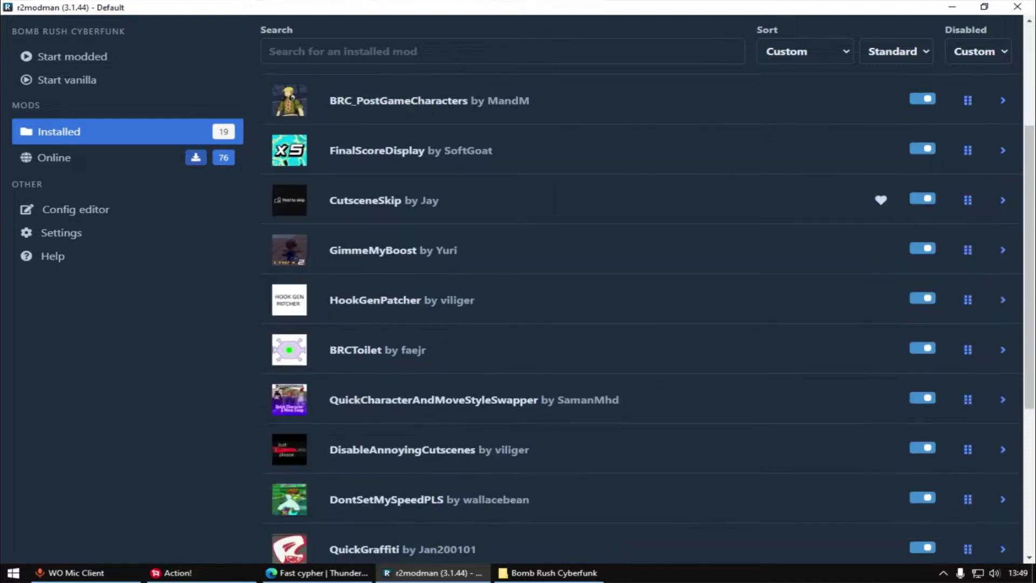
{"action": "scroll", "coordinate": [643, 313], "scroll_direction": "down", "scroll_amount": 3}
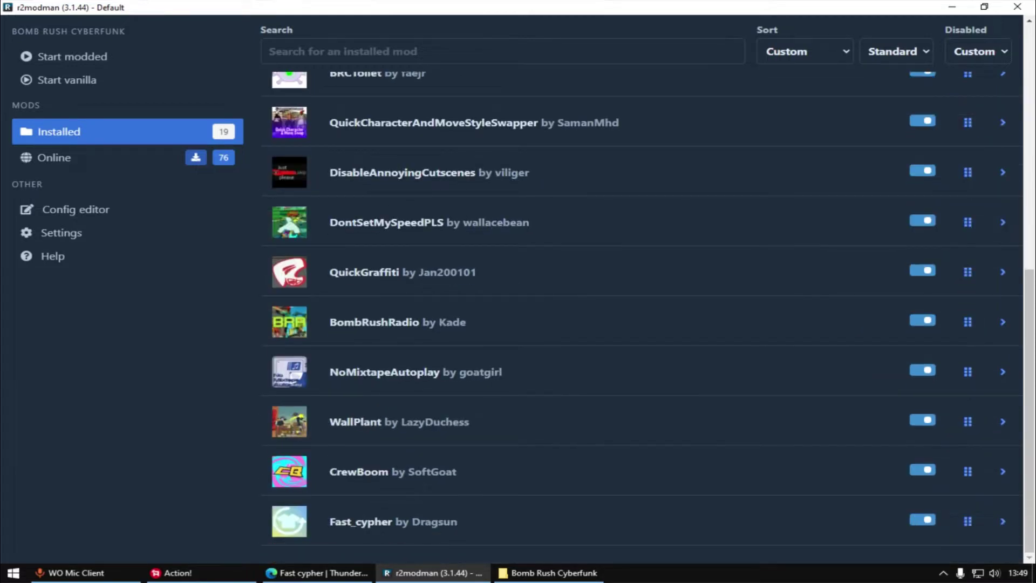
{"action": "scroll", "coordinate": [642, 313], "scroll_direction": "up", "scroll_amount": 9}
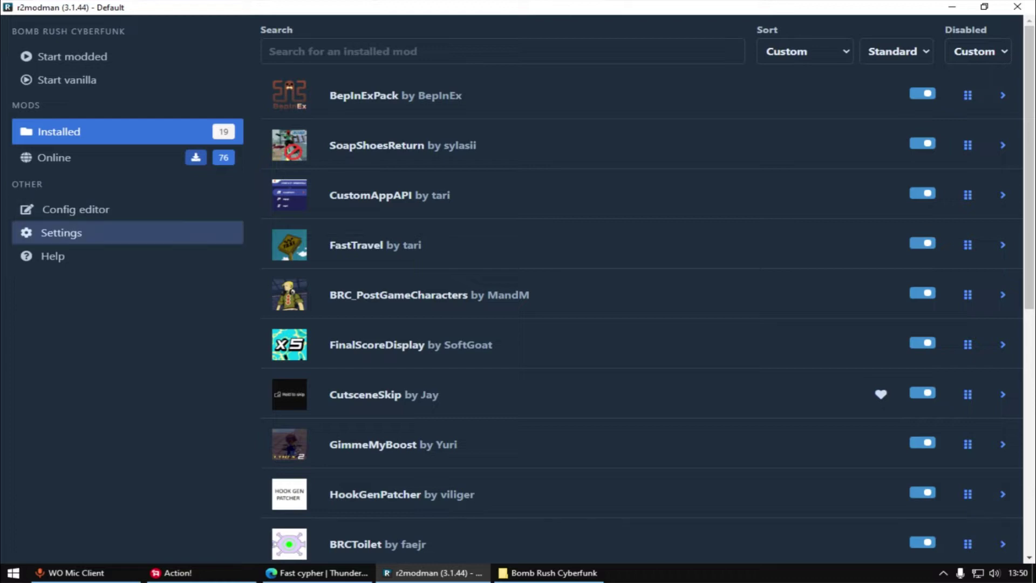
- Browse the data folder from r2modman's settings and open BombRushCyberfunk\profiles\Default inside it
{"action": "left_click", "coordinate": [61, 233]}
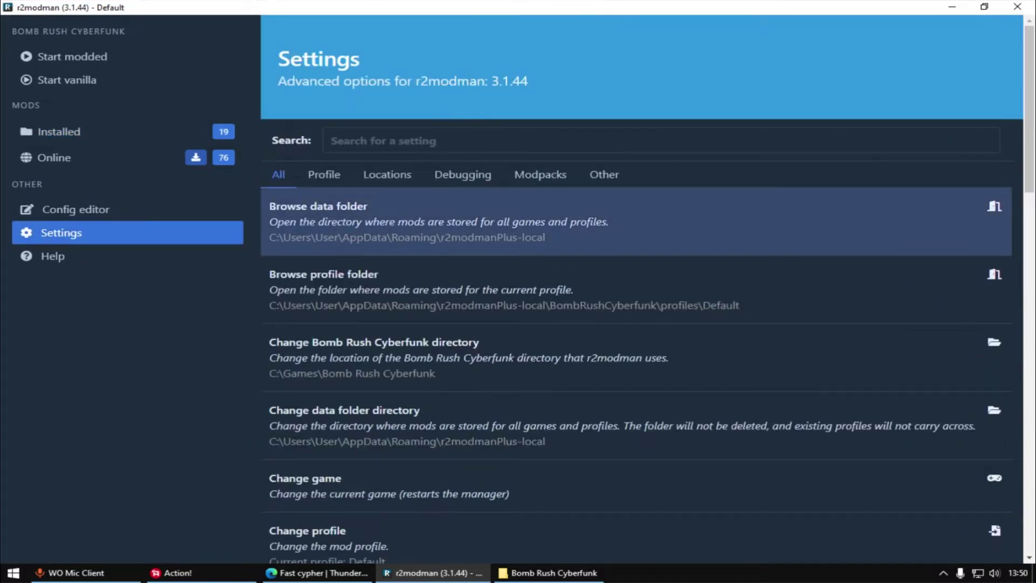
{"action": "left_click", "coordinate": [502, 221]}
{"action": "left_click_drag", "start_coordinate": [786, 30], "coordinate": [633, 94]}
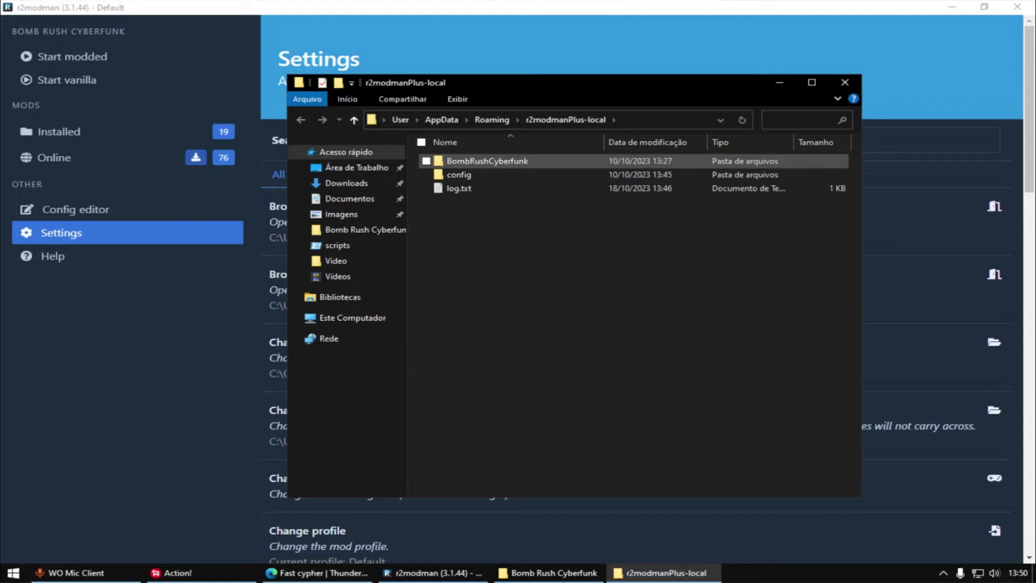
{"action": "double_click", "coordinate": [487, 160]}
{"action": "left_click", "coordinate": [462, 175]}
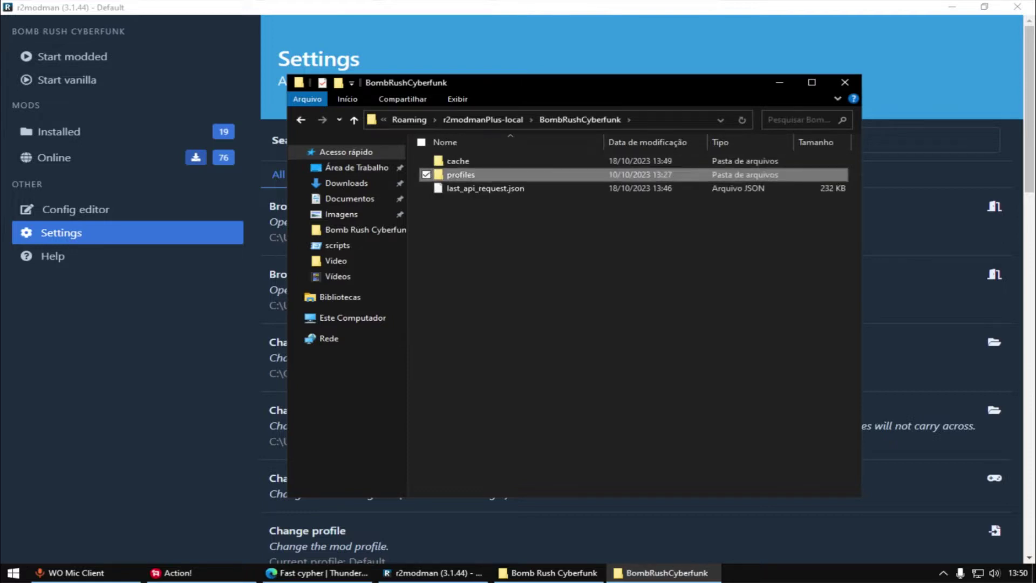
{"action": "double_click", "coordinate": [462, 175]}
{"action": "double_click", "coordinate": [459, 161]}
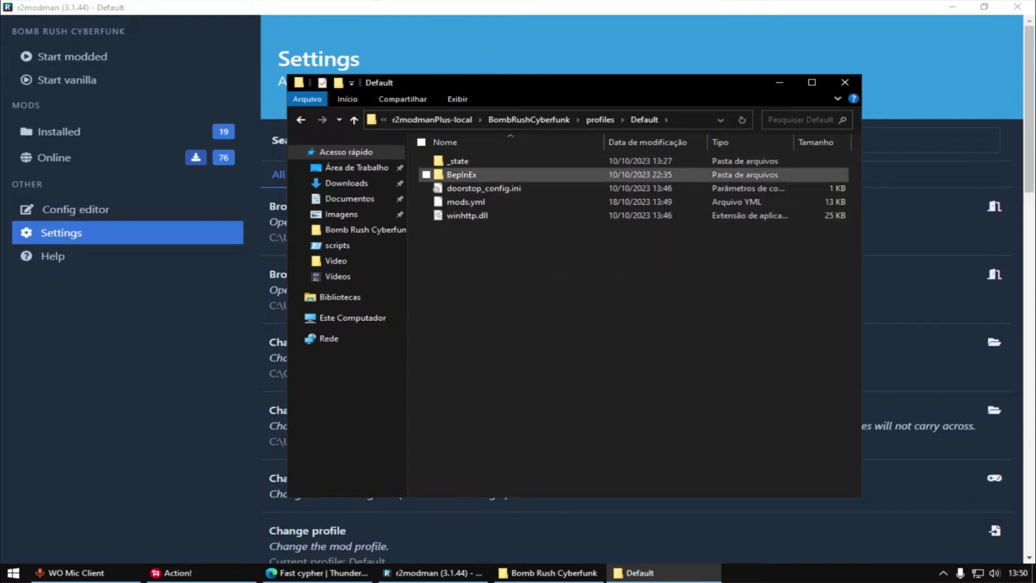
- Locate the BepInEx folder, doorstop_config.ini and winhttp.dll in the Default profile folder
{"action": "left_click", "coordinate": [461, 175]}
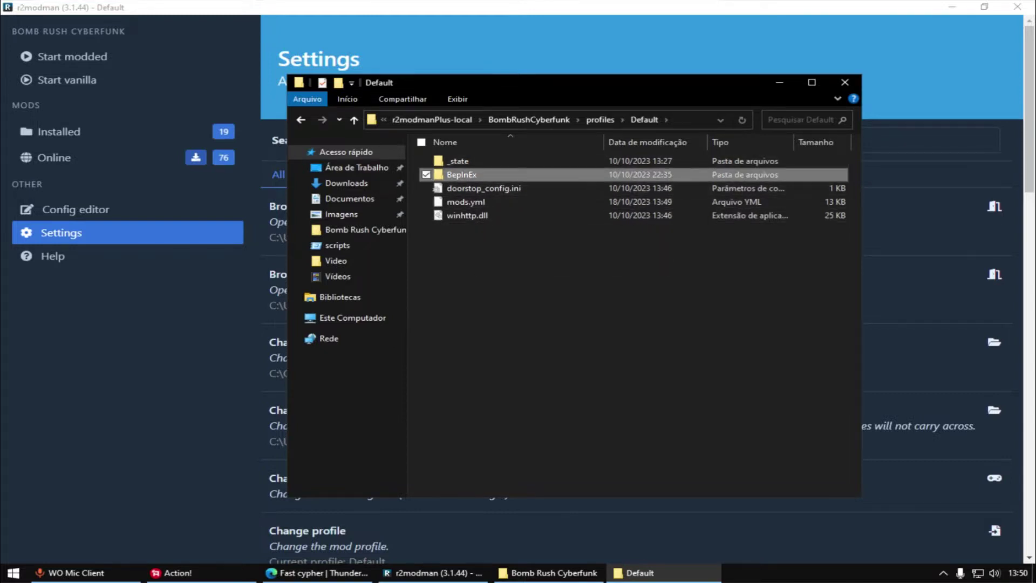
{"action": "left_click", "coordinate": [484, 189]}
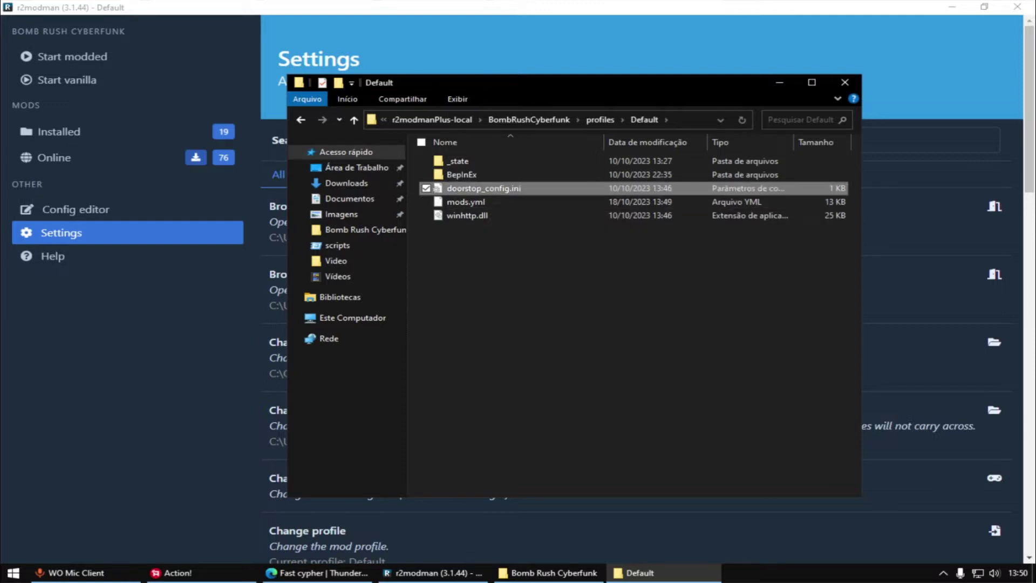
{"action": "left_click", "coordinate": [468, 215]}
{"action": "left_click", "coordinate": [484, 188]}
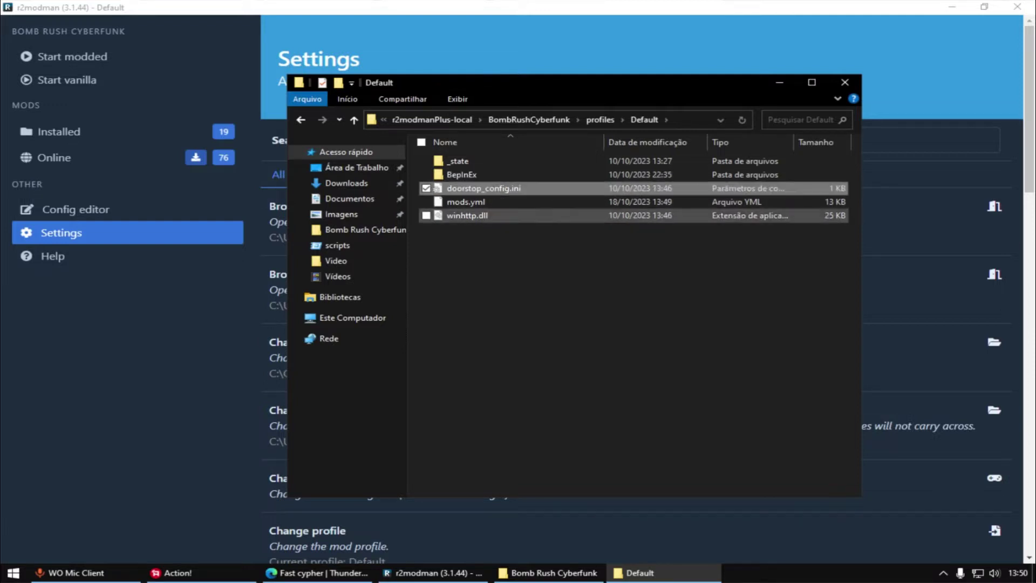
{"action": "left_click", "coordinate": [486, 270]}
- Minimize r2modman and the browser, and open the game's install folder from its Bomb Rush Cyberfunk desktop shortcut
{"action": "left_click", "coordinate": [985, 6]}
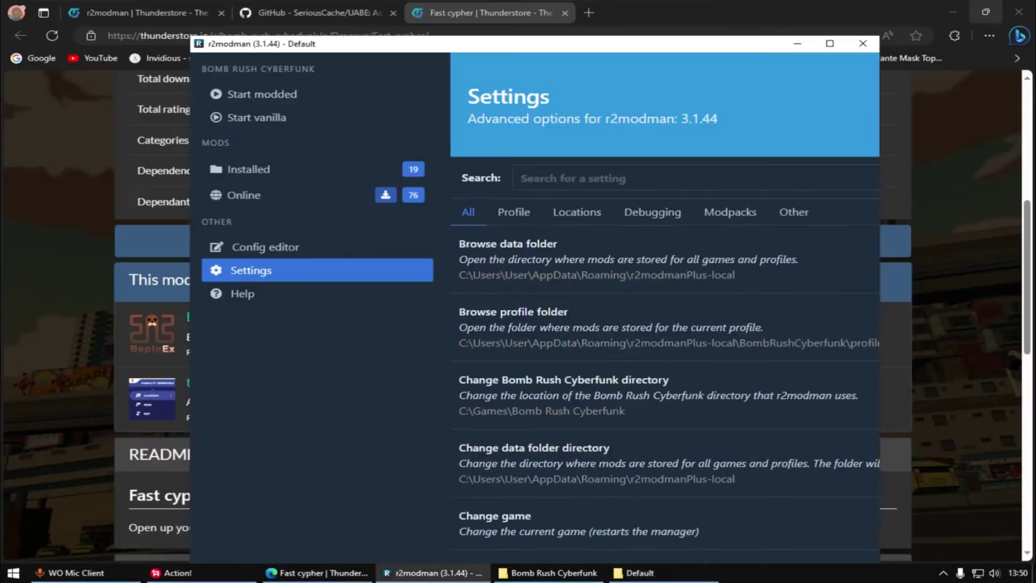
{"action": "left_click", "coordinate": [797, 44]}
{"action": "left_click", "coordinate": [954, 10]}
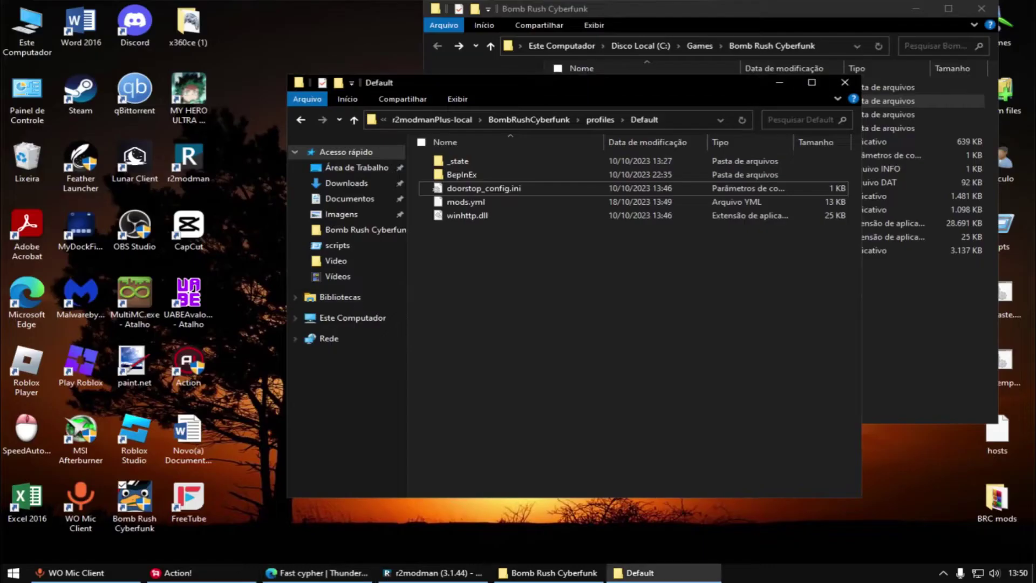
{"action": "right_click", "coordinate": [137, 491]}
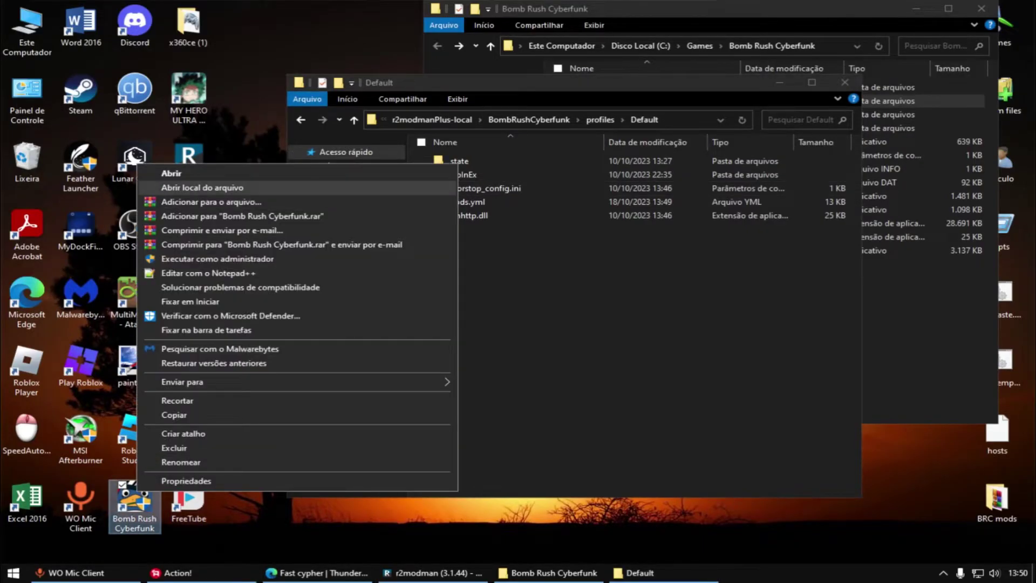
{"action": "left_click", "coordinate": [203, 188]}
{"action": "left_click_drag", "start_coordinate": [823, 21], "coordinate": [500, 57]}
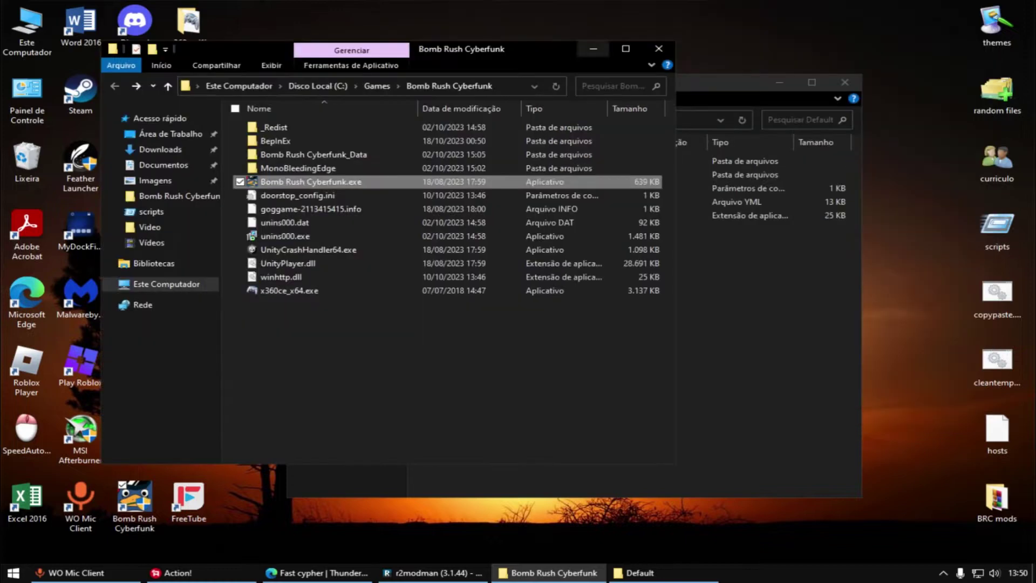
{"action": "left_click", "coordinate": [721, 83]}
{"action": "left_click", "coordinate": [262, 335]}
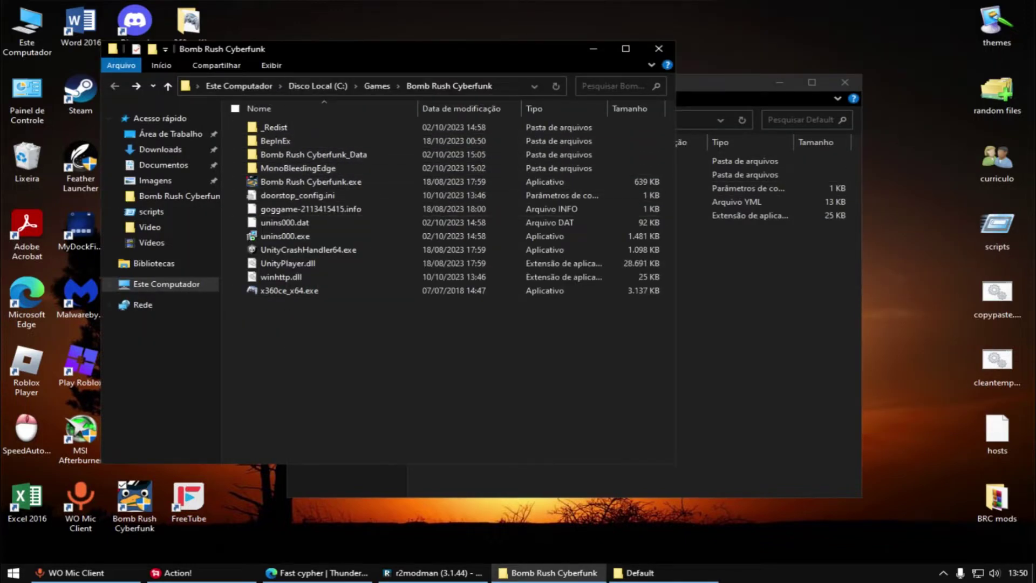
- Copy BepInEx, doorstop_config.ini and winhttp.dll from the Default profile folder into the Bomb Rush Cyberfunk game folder, replacing the existing files
{"action": "left_click", "coordinate": [755, 281]}
{"action": "left_click", "coordinate": [502, 175]}
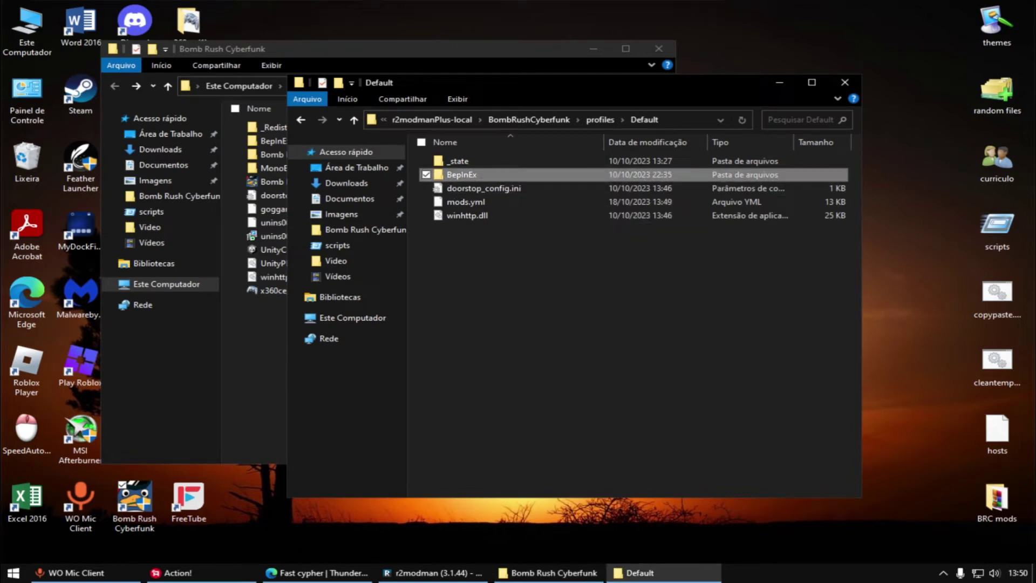
{"action": "left_click", "coordinate": [484, 188], "text": "ctrl"}
{"action": "left_click", "coordinate": [467, 215], "text": "ctrl"}
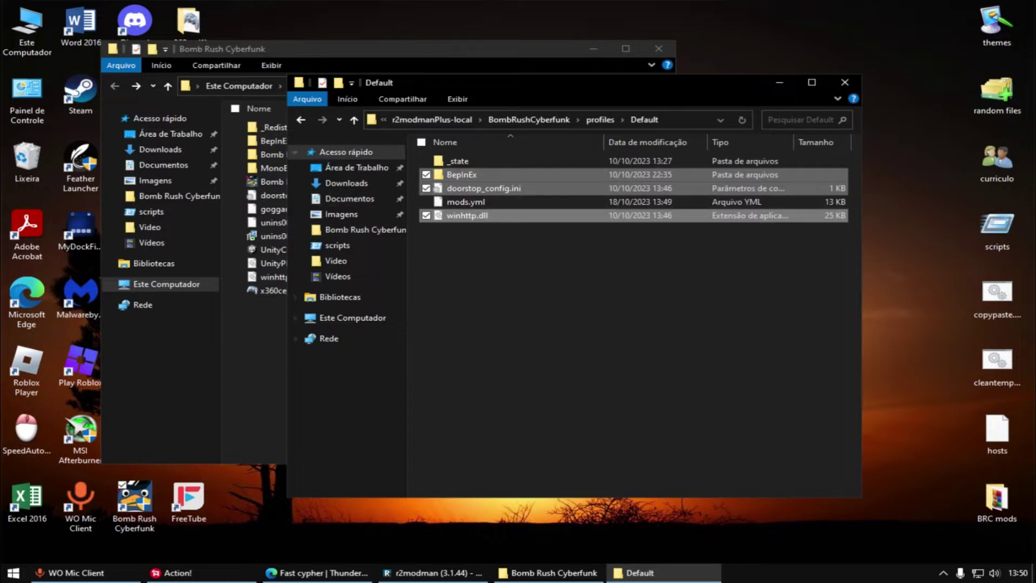
{"action": "left_click", "coordinate": [270, 54]}
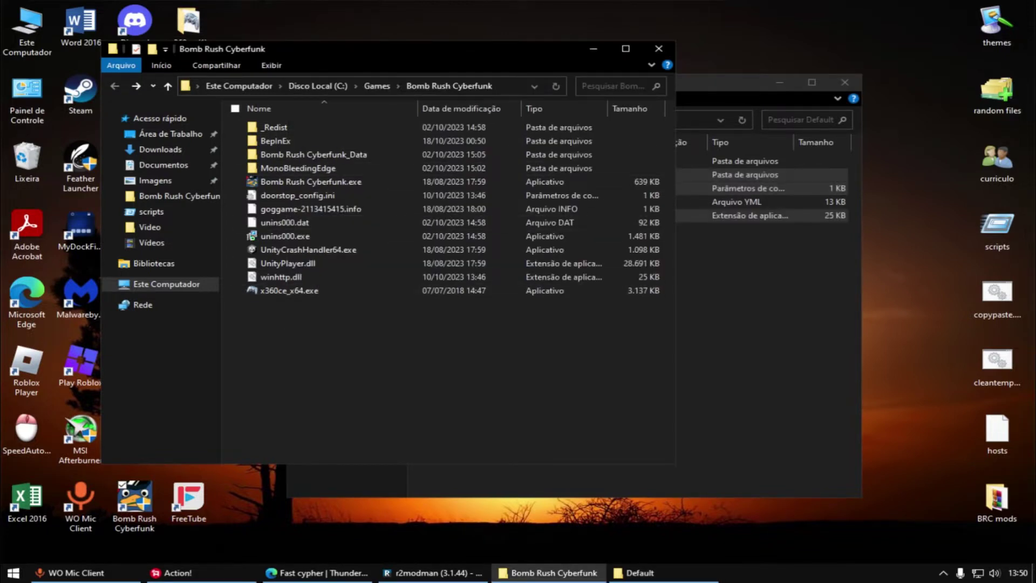
{"action": "key", "text": "ctrl+v"}
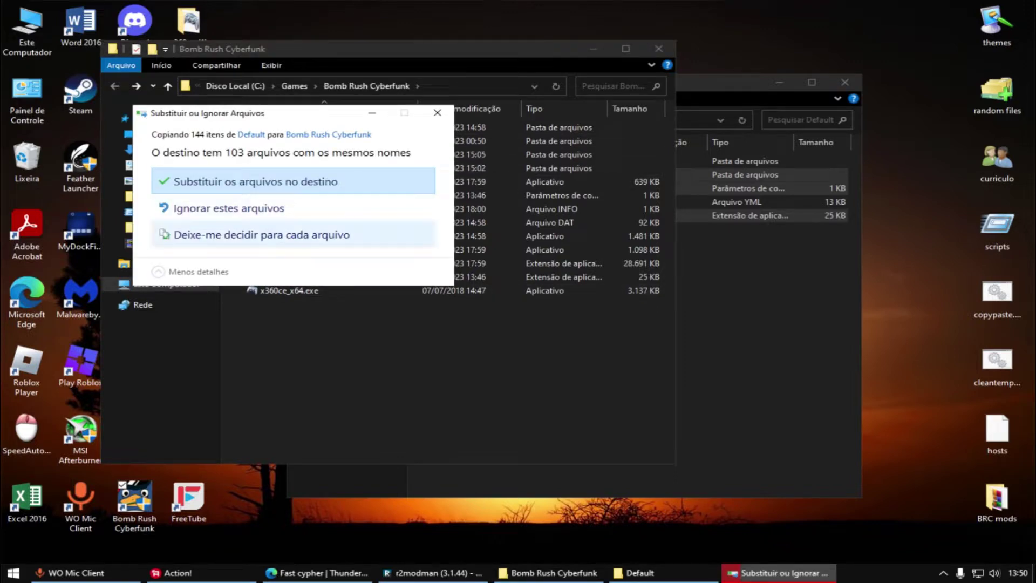
{"action": "left_click", "coordinate": [253, 181]}
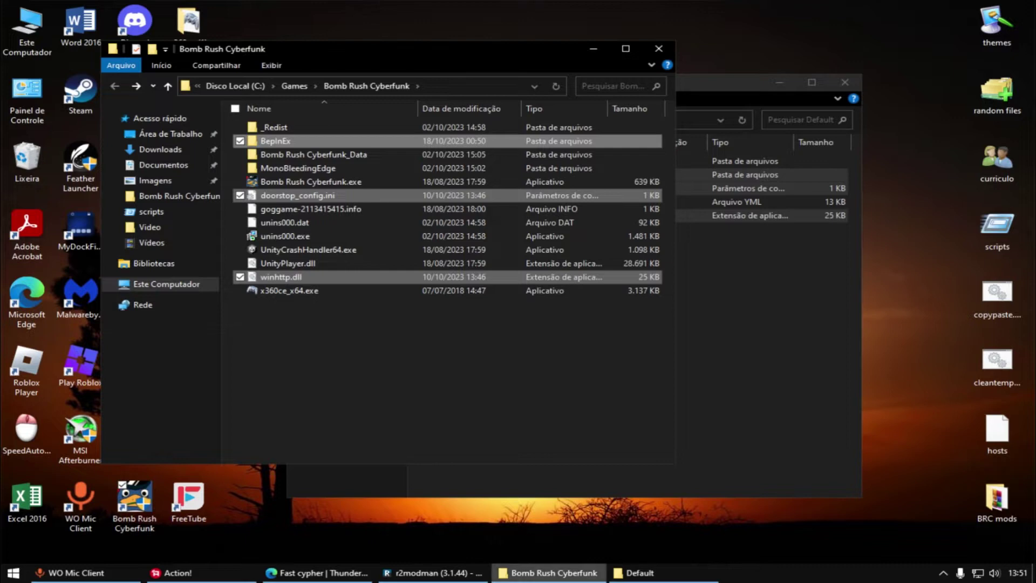
- Switch between r2modman's installed mods and the game folder to compare the mod list with the copied files
{"action": "left_click", "coordinate": [432, 573]}
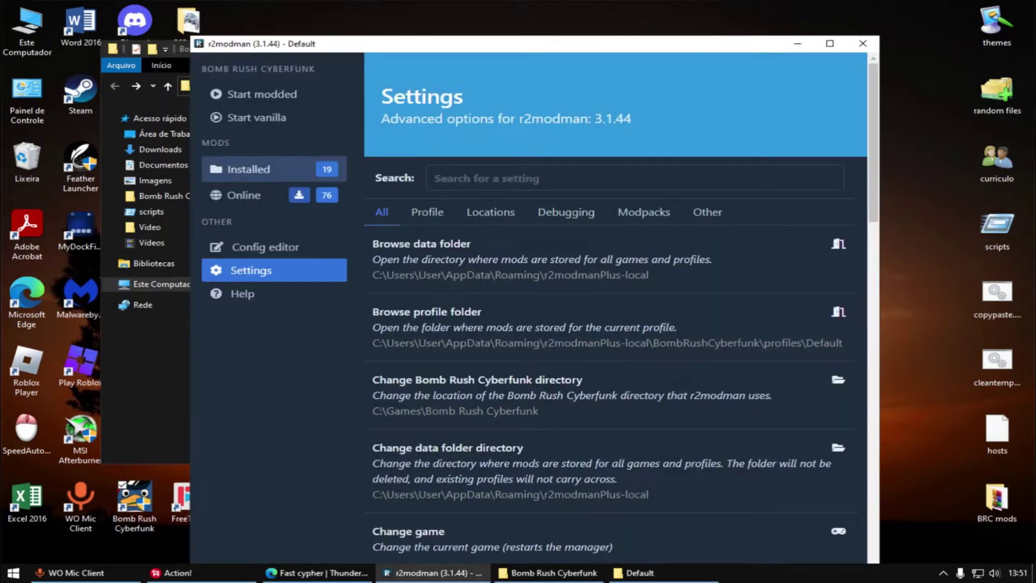
{"action": "left_click", "coordinate": [248, 169]}
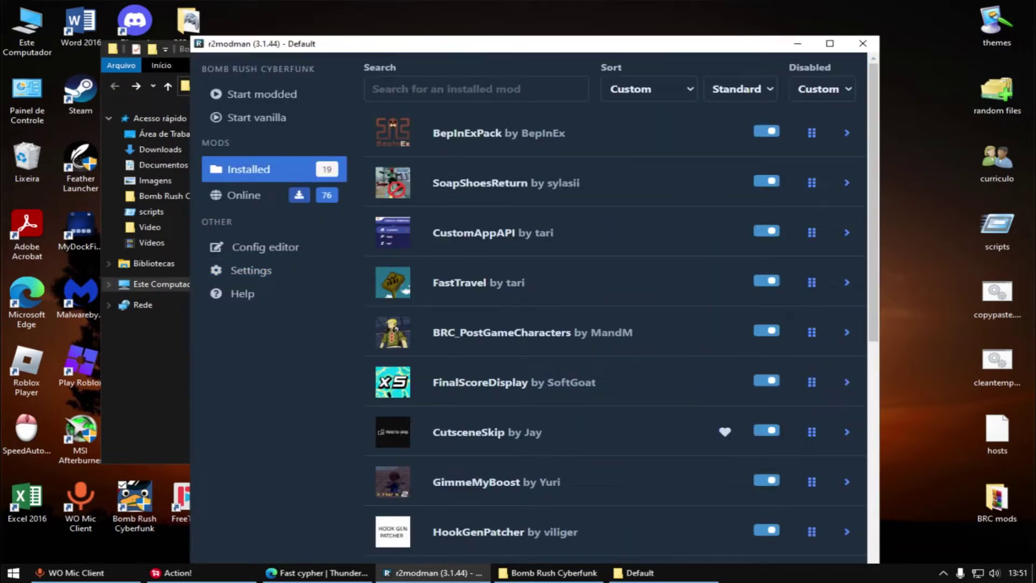
{"action": "key", "text": "alt+Tab"}
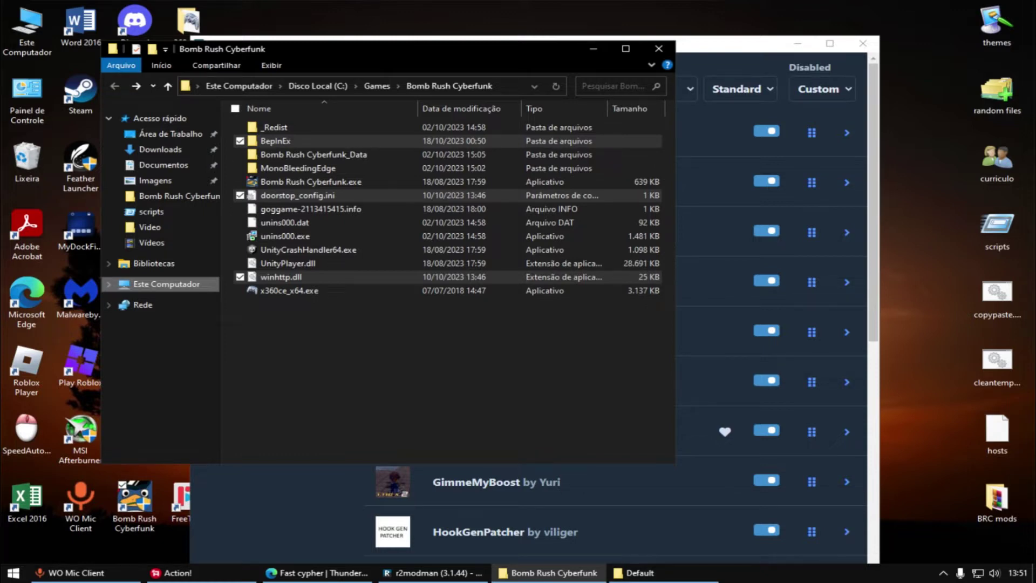
{"action": "key", "text": "alt+Tab"}
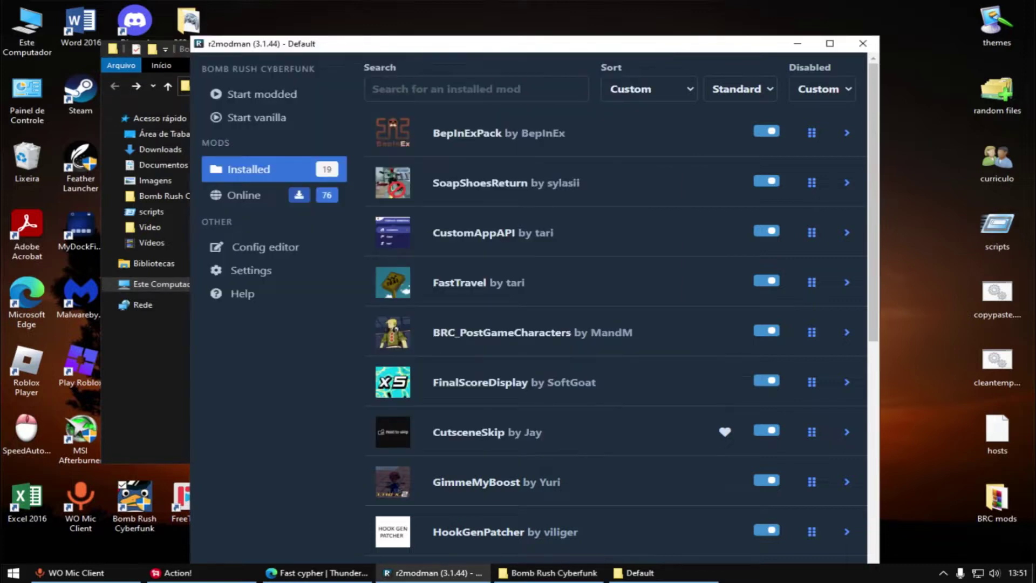
{"action": "key", "text": "alt+Tab"}
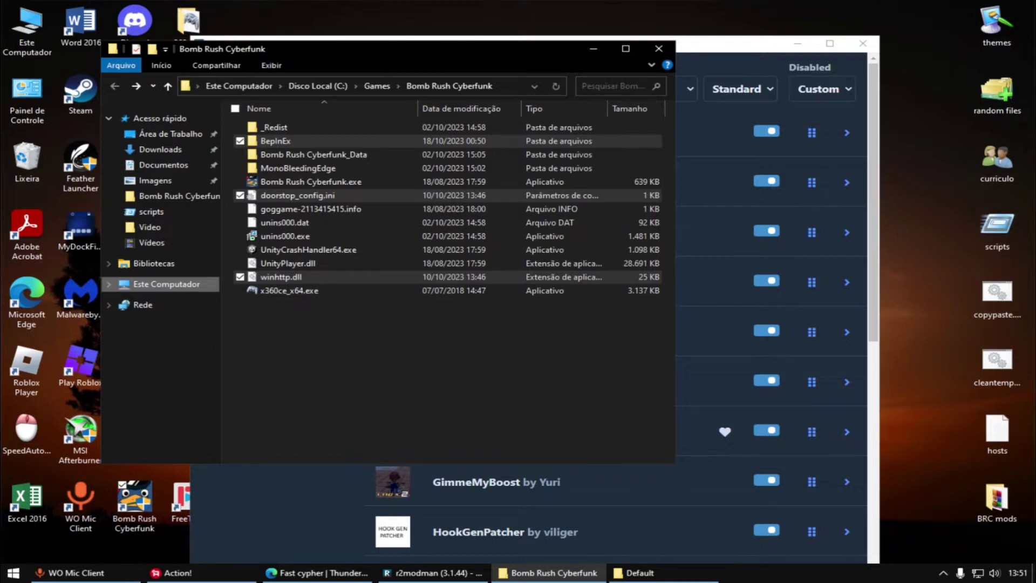
{"action": "key", "text": "alt+Tab"}
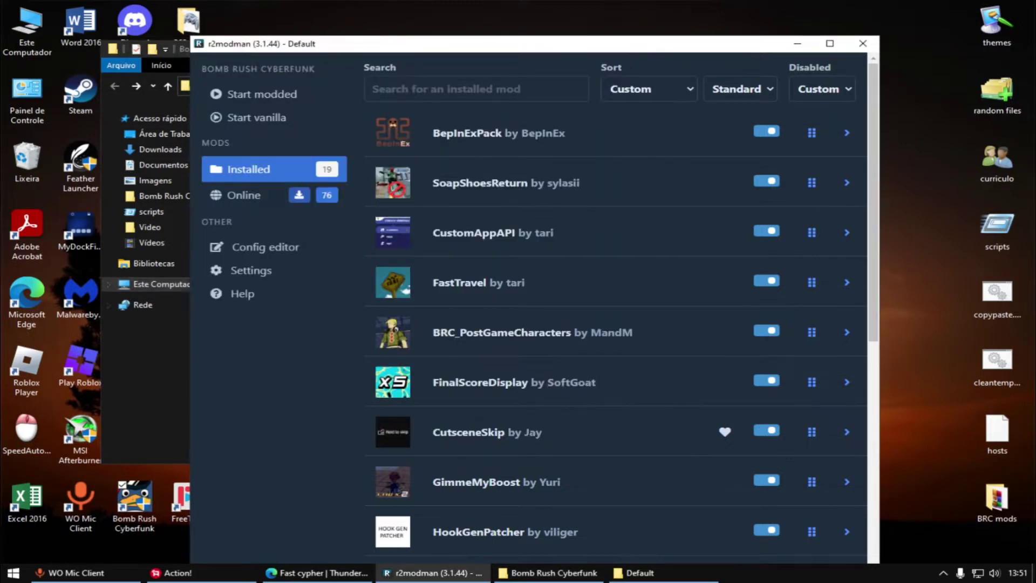
{"action": "key", "text": "alt+Tab"}
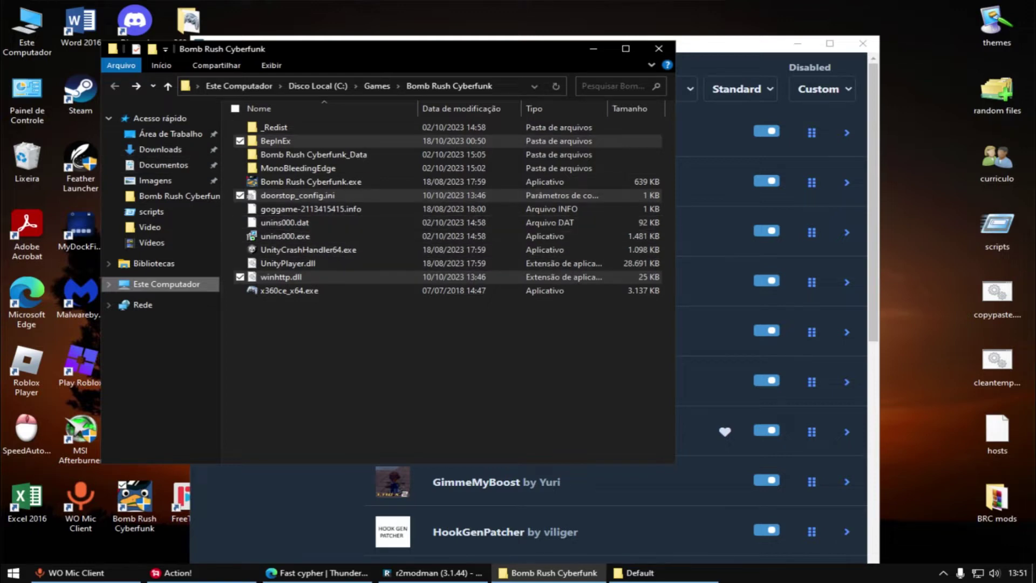
{"action": "key", "text": "alt+Tab"}
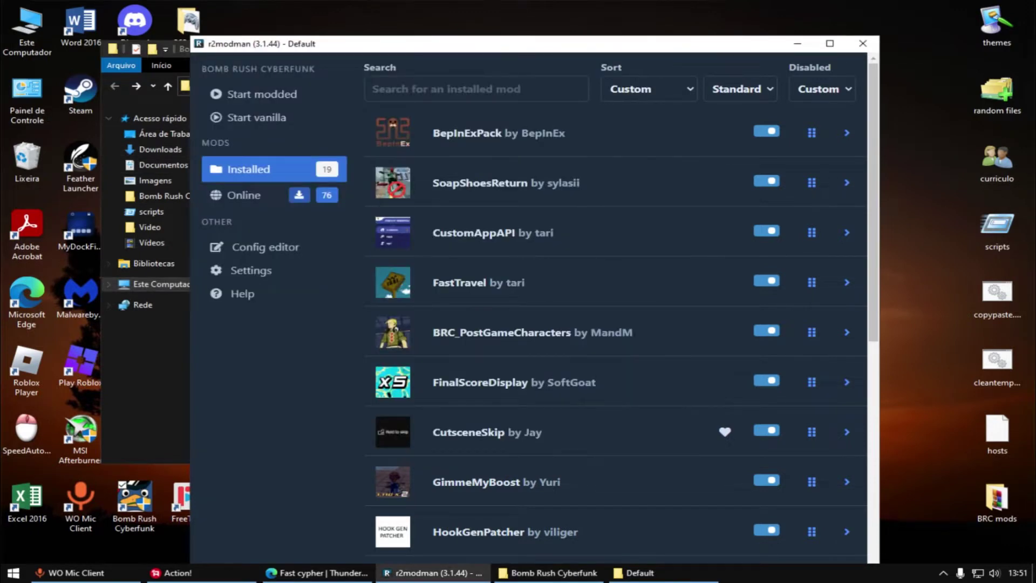
{"action": "key", "text": "alt+Tab"}
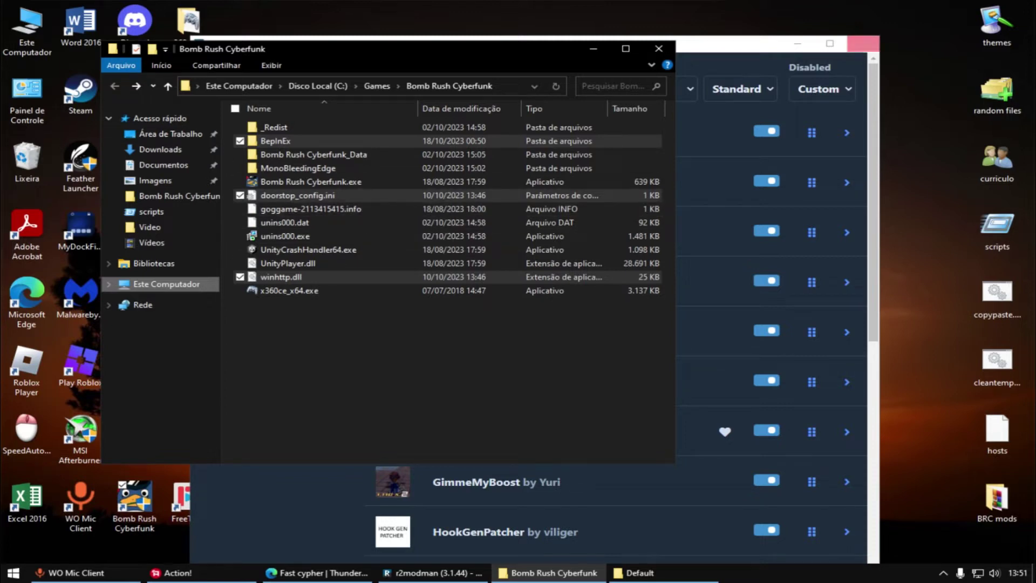
- Close r2modman and the Default profile folder, and move the game folder window clear of the desktop shortcuts
{"action": "left_click", "coordinate": [863, 43]}
{"action": "left_click", "coordinate": [846, 82]}
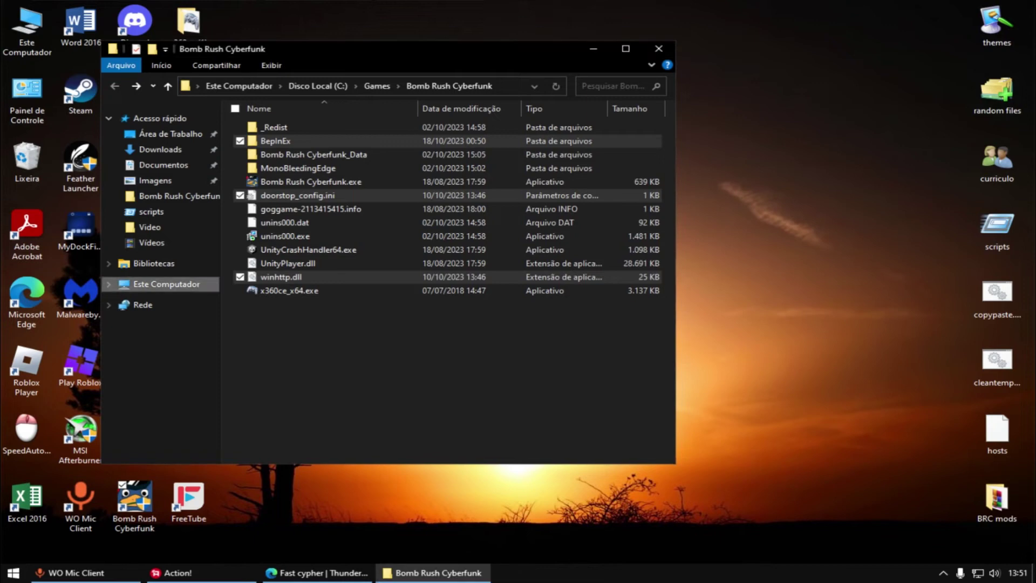
{"action": "left_click_drag", "start_coordinate": [377, 48], "coordinate": [605, 42]}
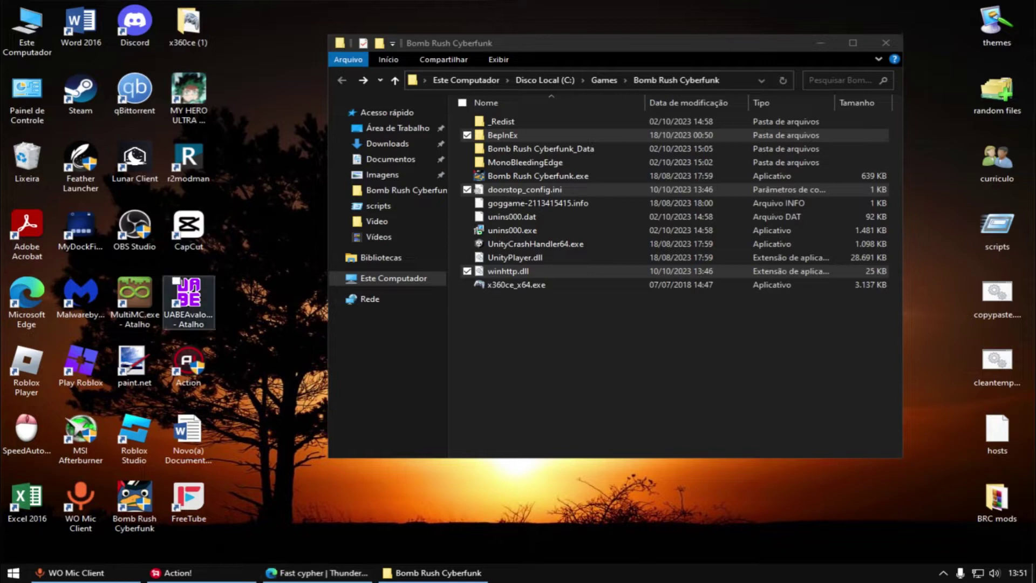
- Relaunch r2modman, select the Default profile and open its config editor
{"action": "left_click", "coordinate": [188, 159]}
{"action": "double_click", "coordinate": [188, 160]}
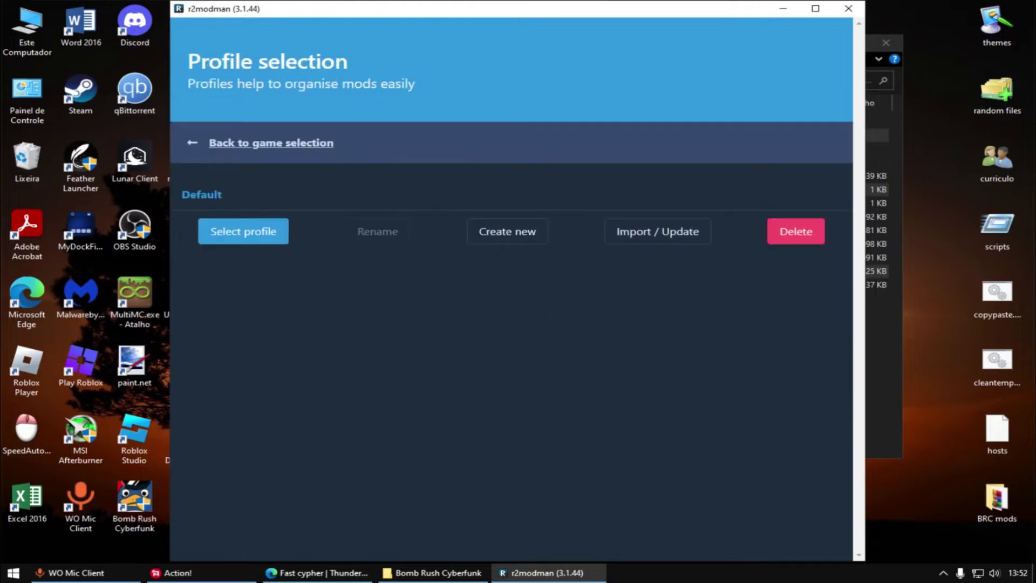
{"action": "left_click", "coordinate": [243, 231]}
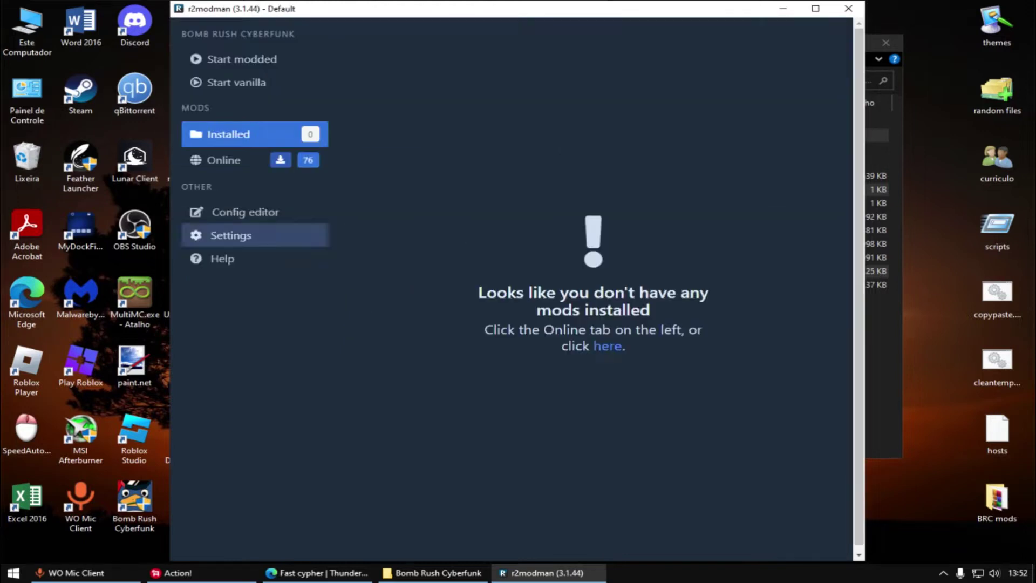
{"action": "left_click", "coordinate": [246, 212]}
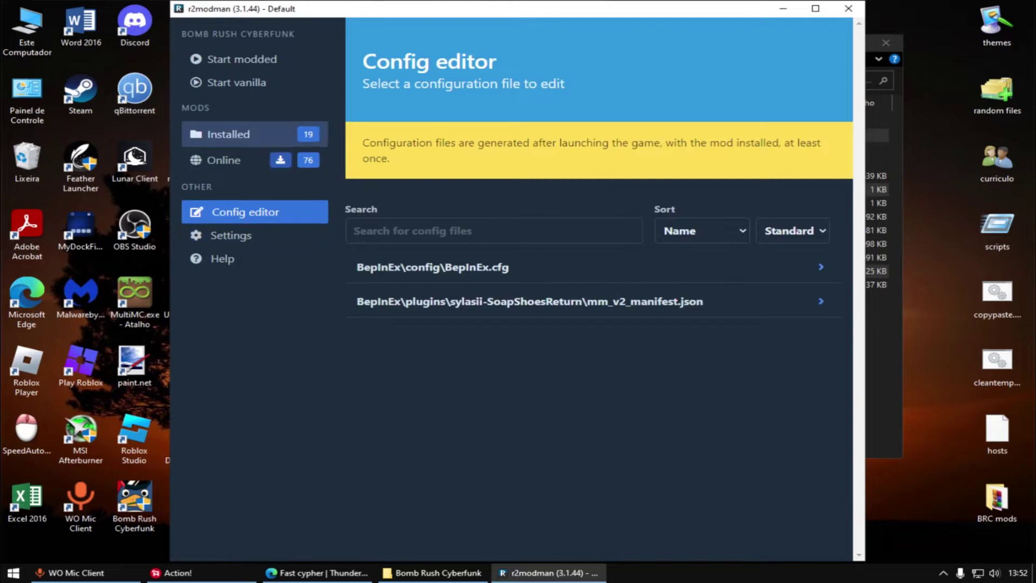
- Browse the online mods to DripRemix, expand its entry and read the description of what it swaps
{"action": "left_click", "coordinate": [232, 159]}
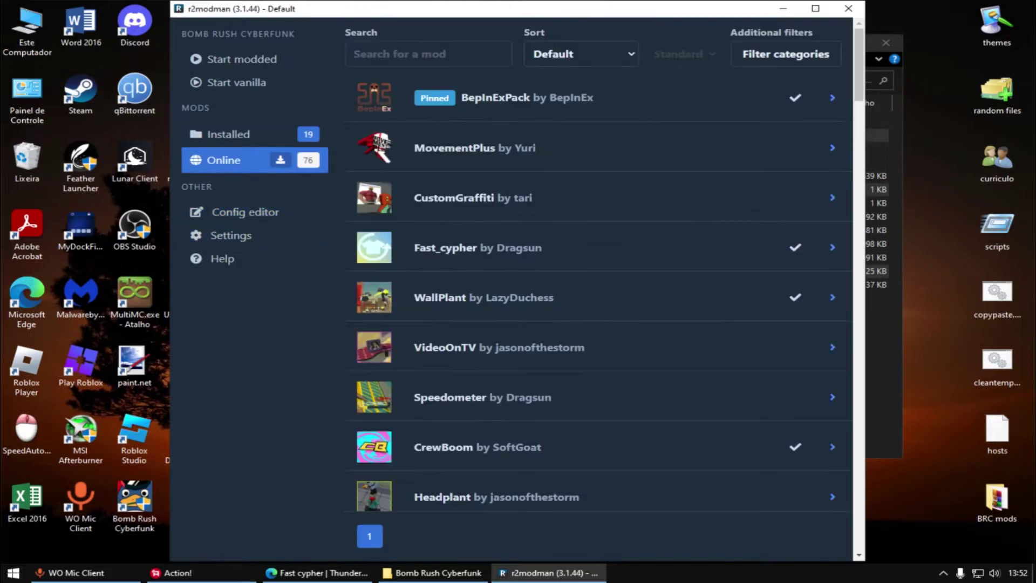
{"action": "scroll", "coordinate": [598, 297], "scroll_direction": "down", "scroll_amount": 5}
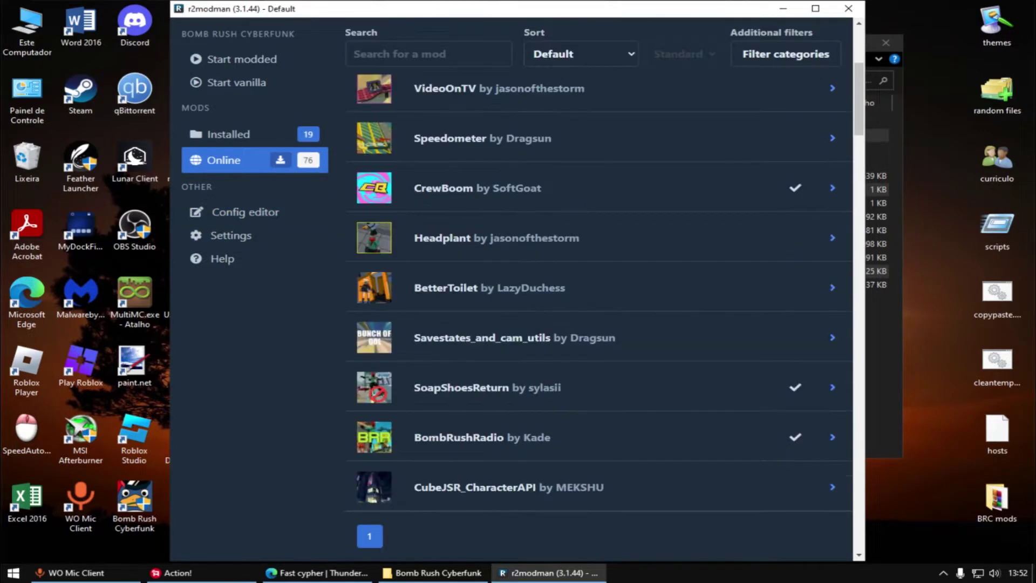
{"action": "scroll", "coordinate": [598, 297], "scroll_direction": "down", "scroll_amount": 1}
{"action": "scroll", "coordinate": [598, 297], "scroll_direction": "down", "scroll_amount": 5}
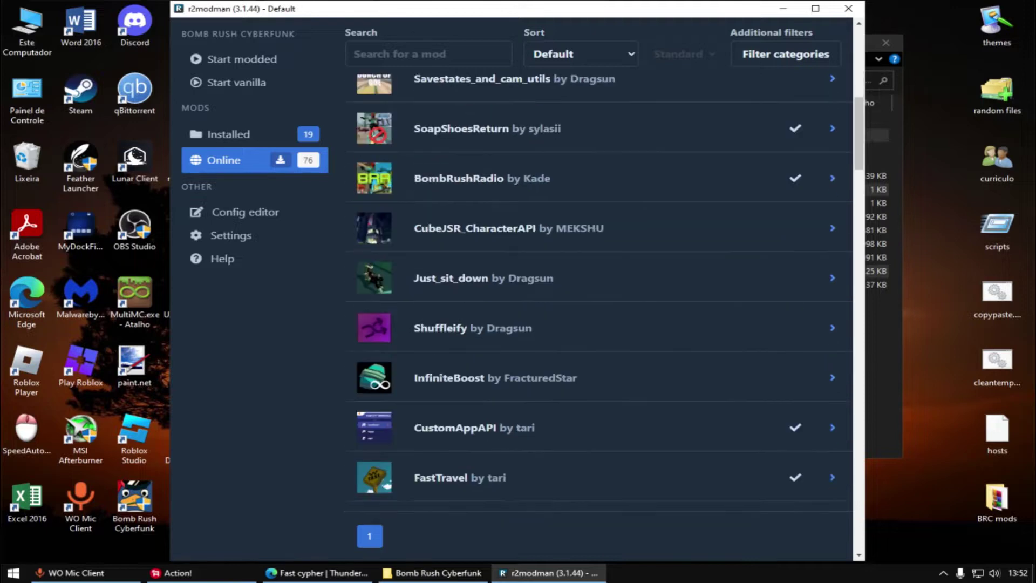
{"action": "scroll", "coordinate": [598, 297], "scroll_direction": "down", "scroll_amount": 5}
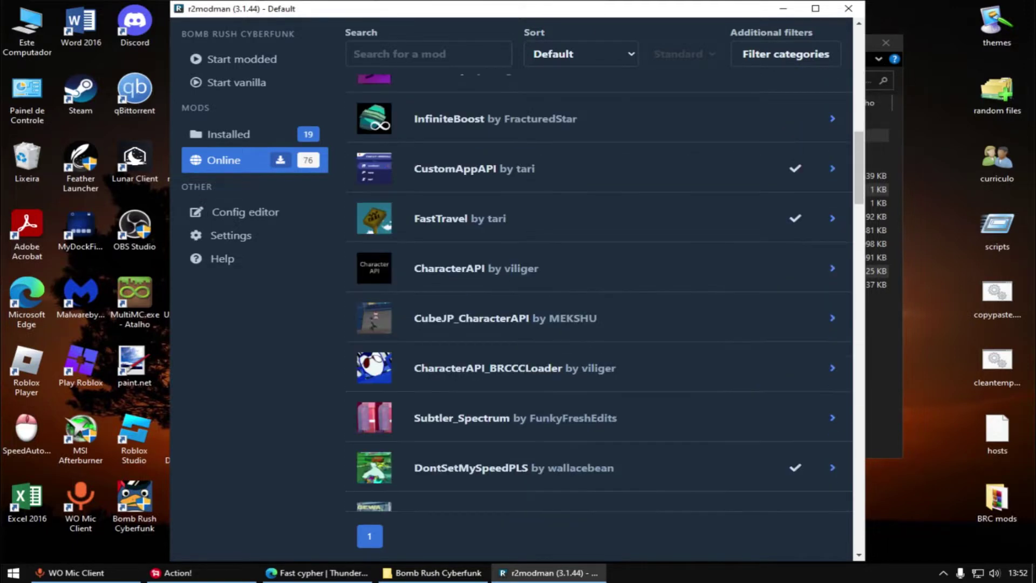
{"action": "scroll", "coordinate": [598, 297], "scroll_direction": "down", "scroll_amount": 2}
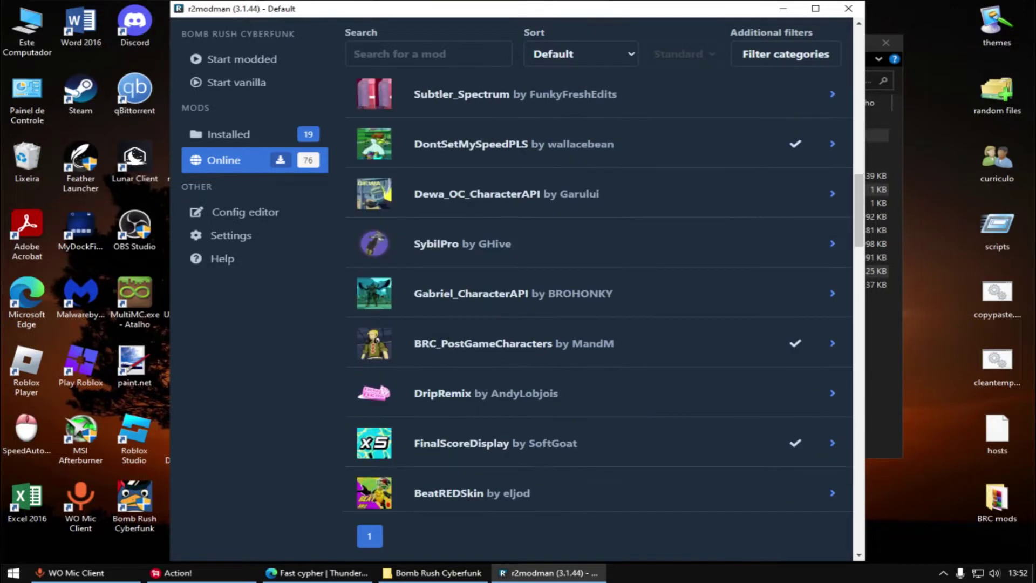
{"action": "left_click", "coordinate": [594, 393]}
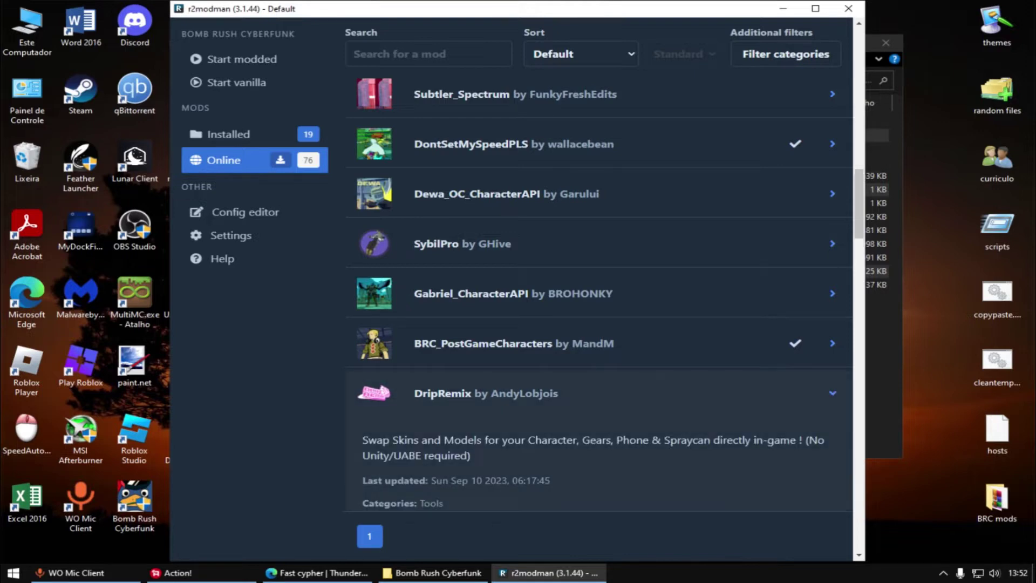
{"action": "left_click_drag", "start_coordinate": [398, 440], "coordinate": [614, 440]}
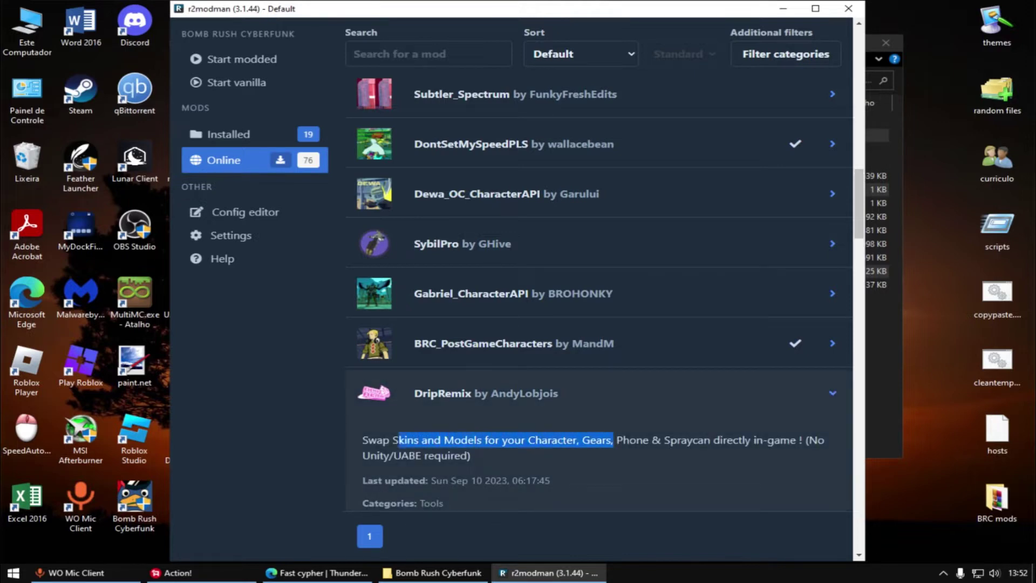
{"action": "left_click", "coordinate": [614, 439]}
{"action": "left_click_drag", "start_coordinate": [472, 455], "coordinate": [363, 440]}
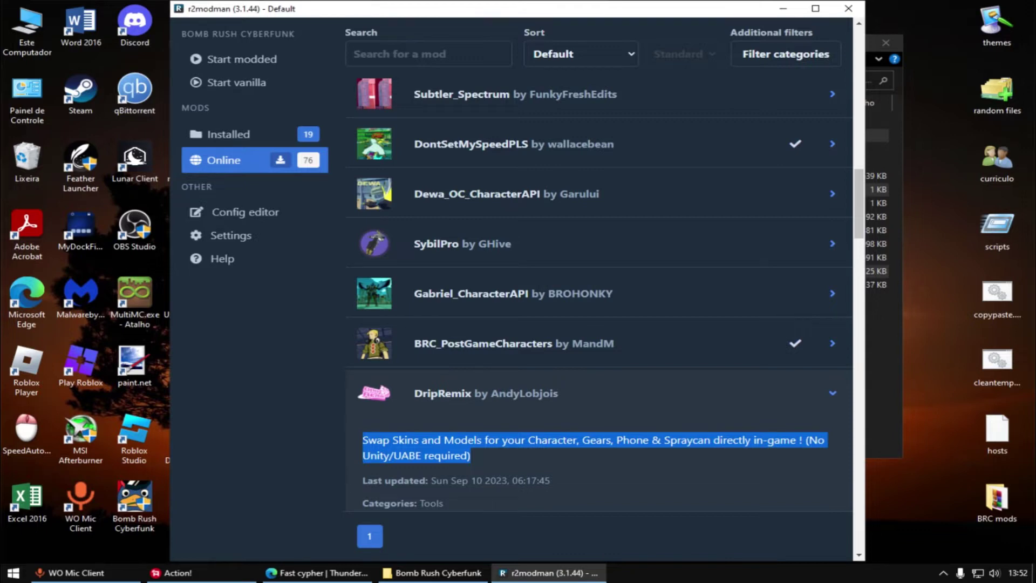
{"action": "left_click", "coordinate": [539, 458]}
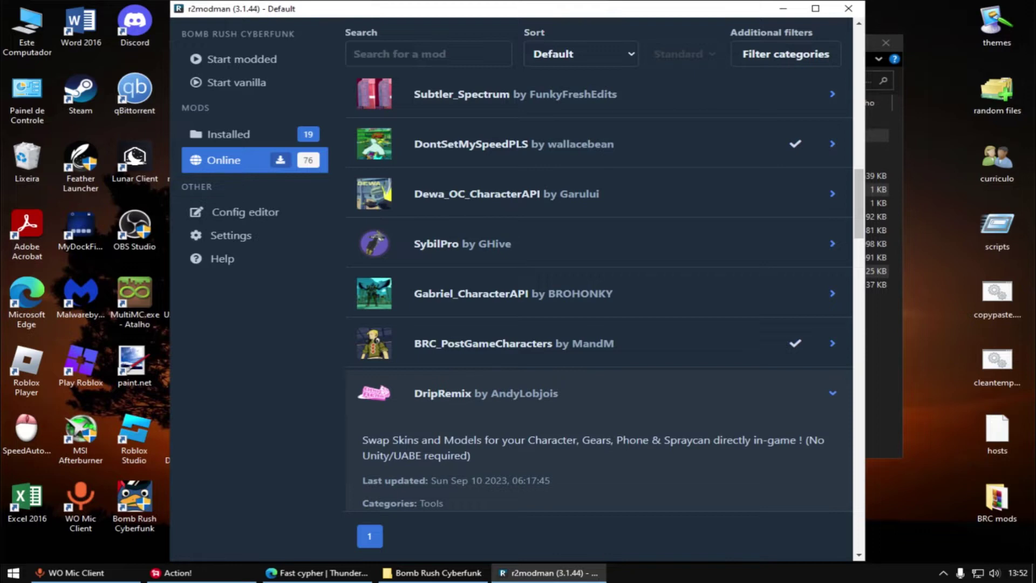
- Look through the online mod list again from its beginning down to DripRemix
{"action": "scroll", "coordinate": [599, 297], "scroll_direction": "up", "scroll_amount": 15}
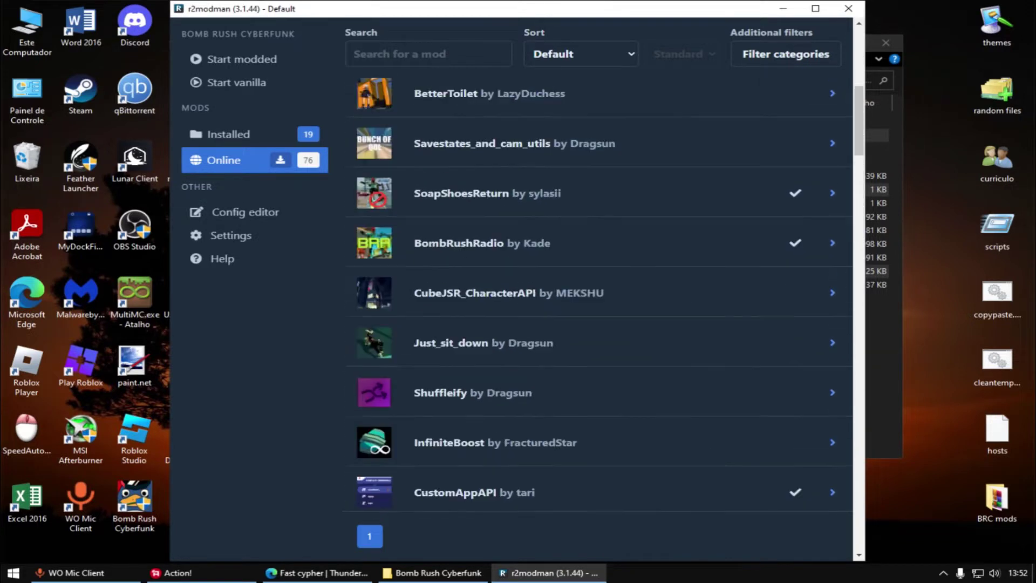
{"action": "scroll", "coordinate": [599, 297], "scroll_direction": "up", "scroll_amount": 4}
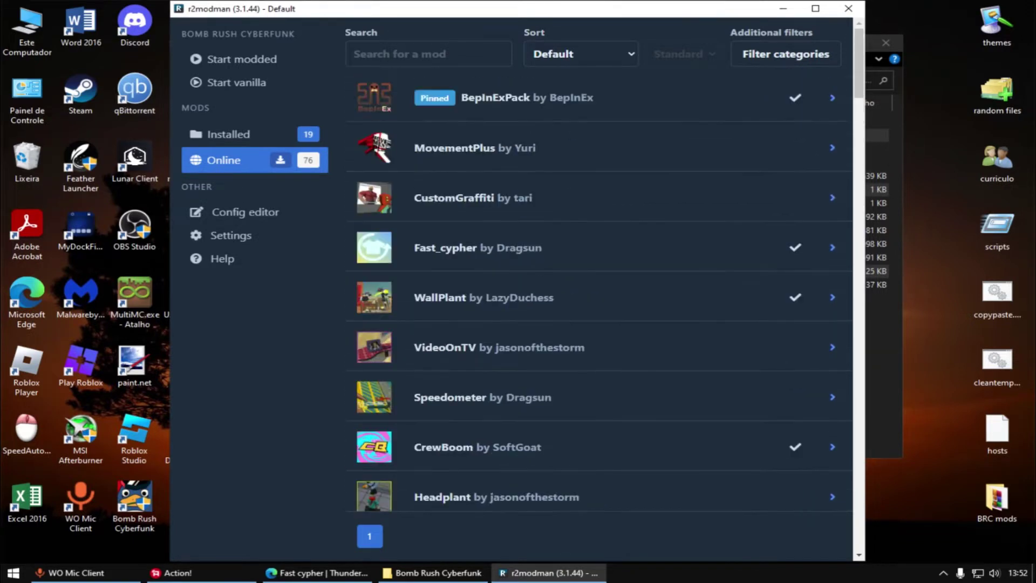
{"action": "scroll", "coordinate": [599, 297], "scroll_direction": "down", "scroll_amount": 1}
{"action": "scroll", "coordinate": [600, 297], "scroll_direction": "down", "scroll_amount": 6}
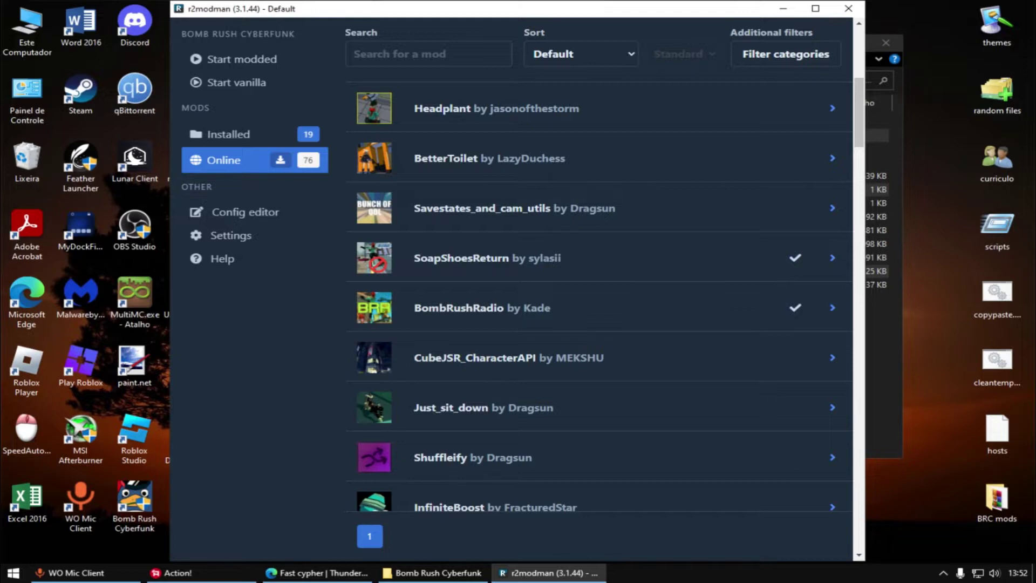
{"action": "scroll", "coordinate": [599, 297], "scroll_direction": "down", "scroll_amount": 6}
{"action": "scroll", "coordinate": [599, 297], "scroll_direction": "down", "scroll_amount": 6}
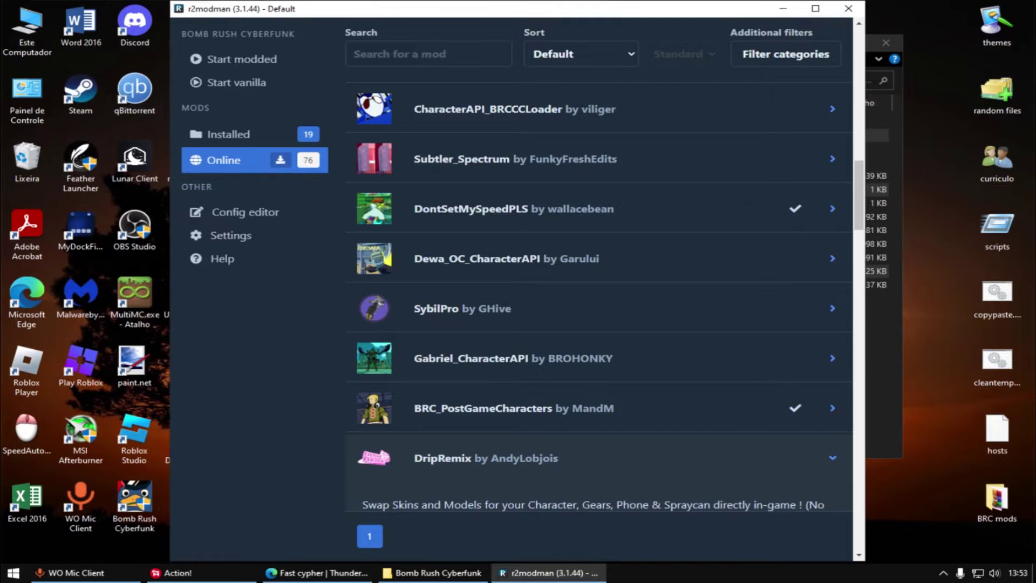
- Close r2modman, minimise the game folder, and preview the LegendTex3 RECOLOR.png texture from the desktop
{"action": "left_click", "coordinate": [849, 8]}
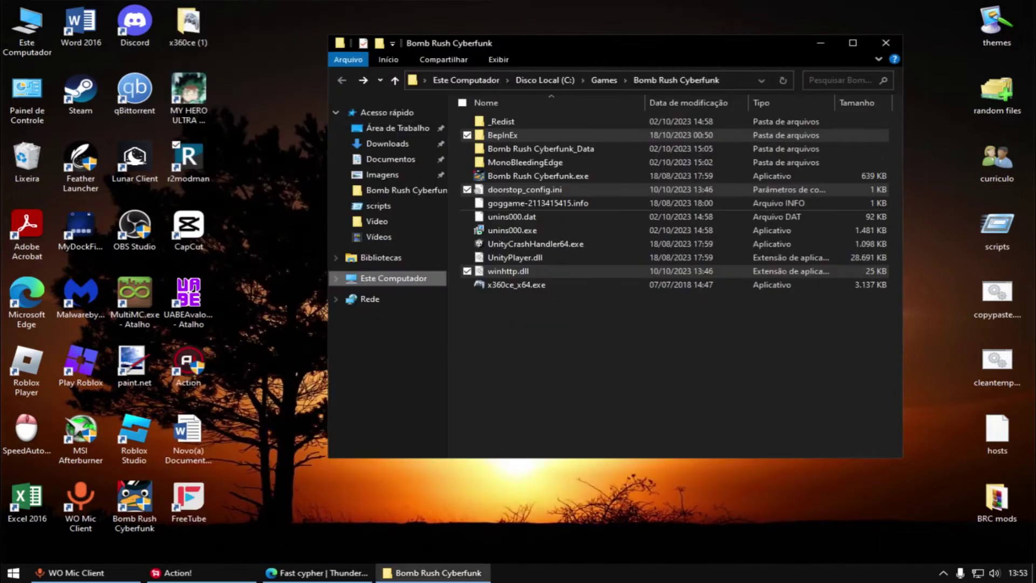
{"action": "left_click", "coordinate": [821, 42]}
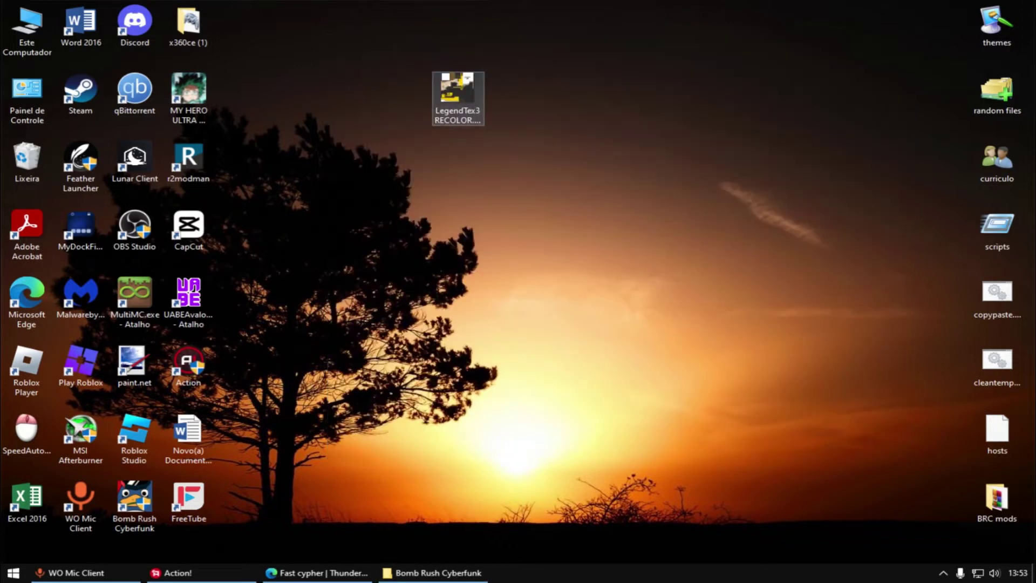
{"action": "double_click", "coordinate": [457, 97]}
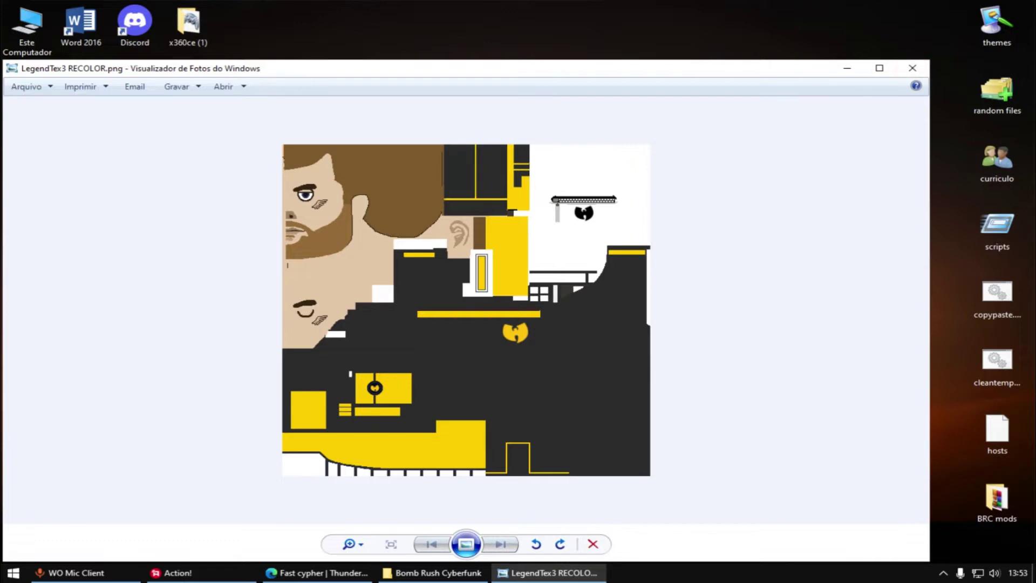
{"action": "left_click", "coordinate": [912, 68]}
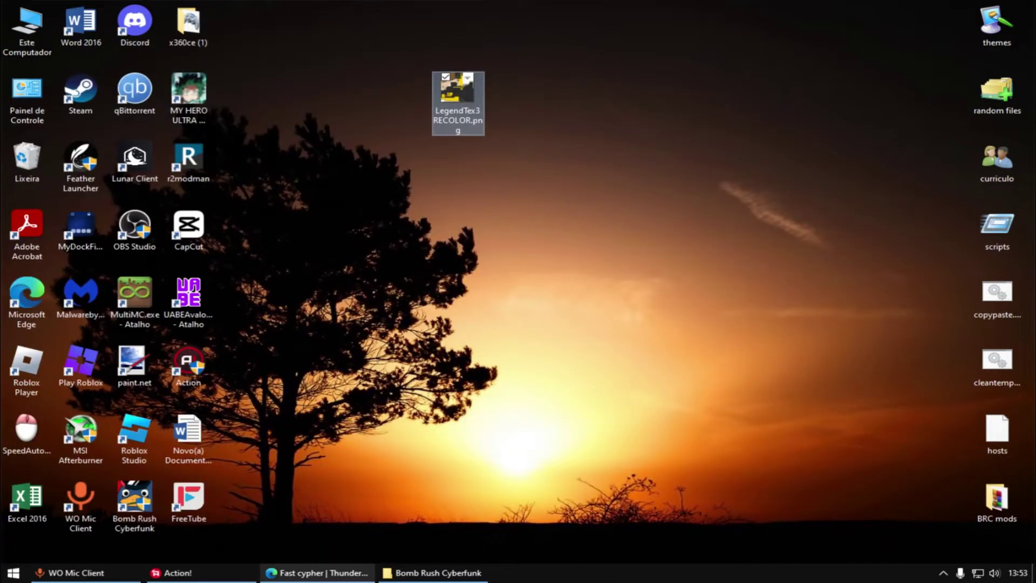
- Switch to Edge, review the SeriousCache/UABE repository page on GitHub, and minimise the browser
{"action": "left_click", "coordinate": [324, 573]}
{"action": "left_click", "coordinate": [324, 13]}
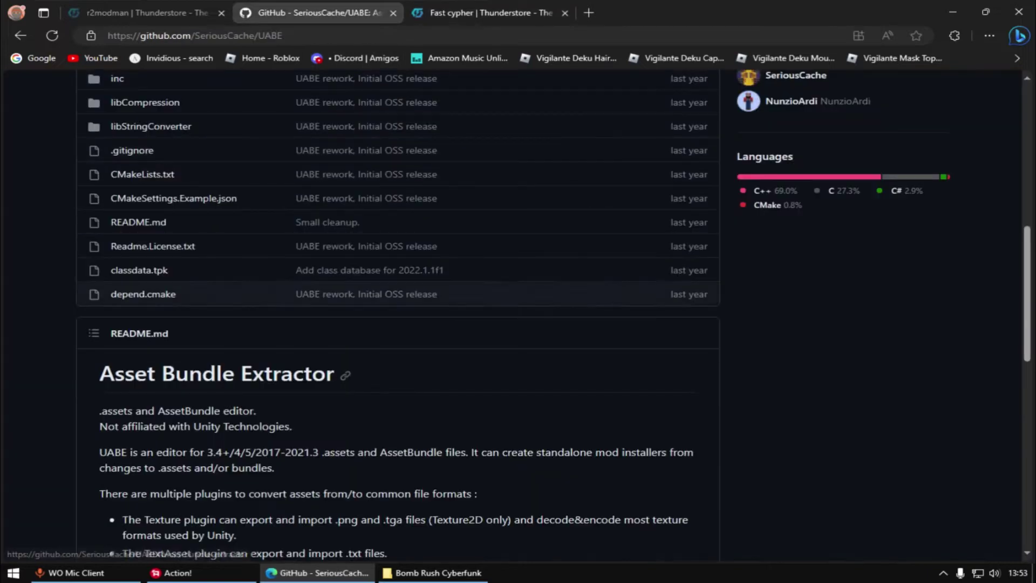
{"action": "scroll", "coordinate": [378, 293], "scroll_direction": "up", "scroll_amount": 10}
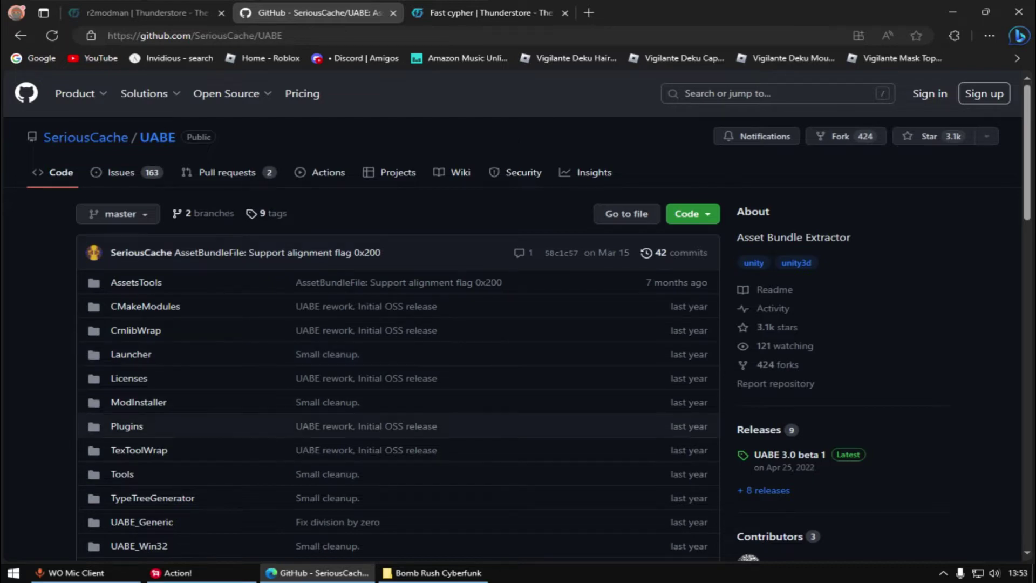
{"action": "scroll", "coordinate": [378, 357], "scroll_direction": "down", "scroll_amount": 8}
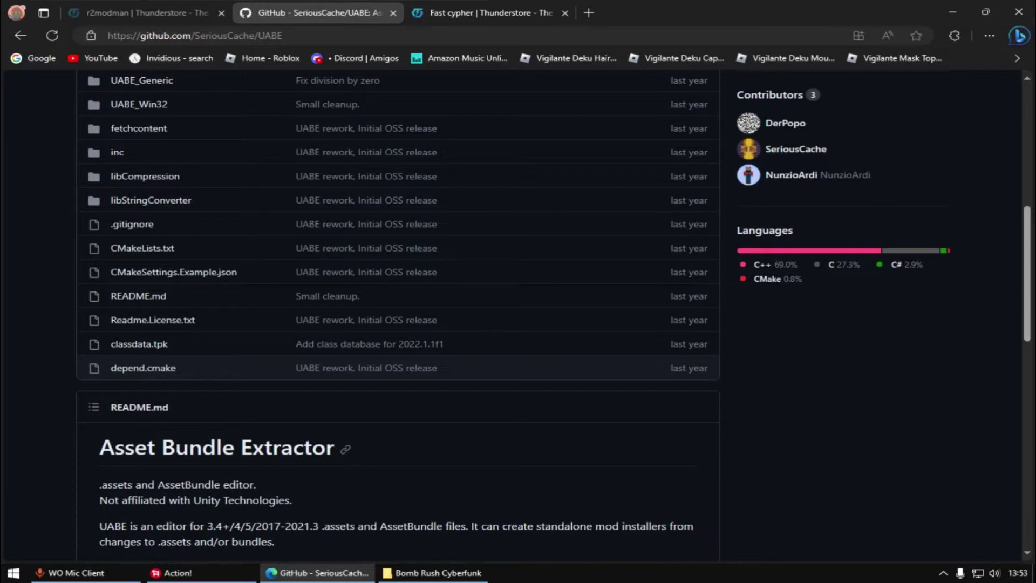
{"action": "left_click", "coordinate": [953, 11]}
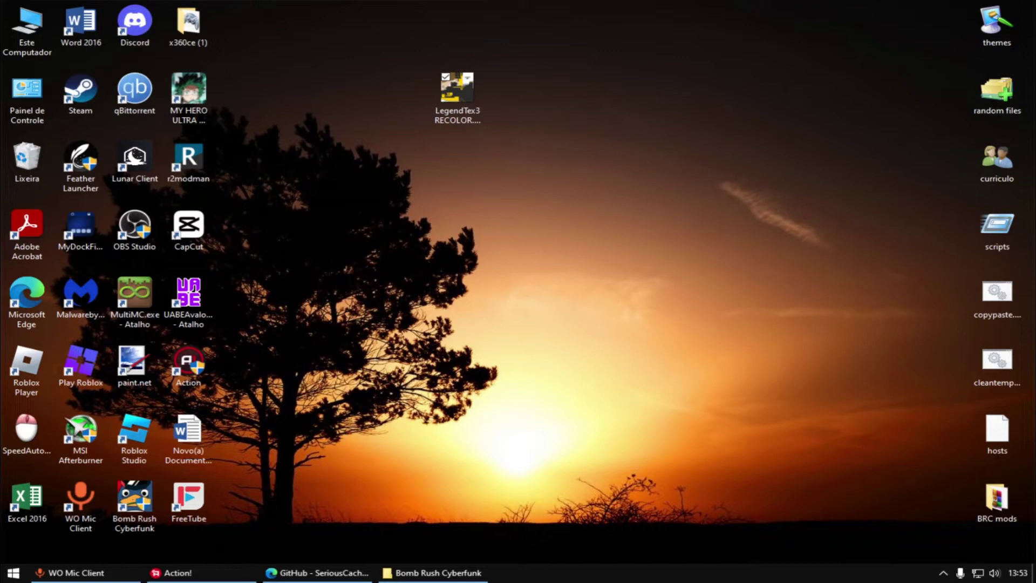
- In the game folder, open Bomb Rush Cyberfunk_Data, StreamingAssets and Assets, and select the characters file
{"action": "left_click", "coordinate": [432, 573]}
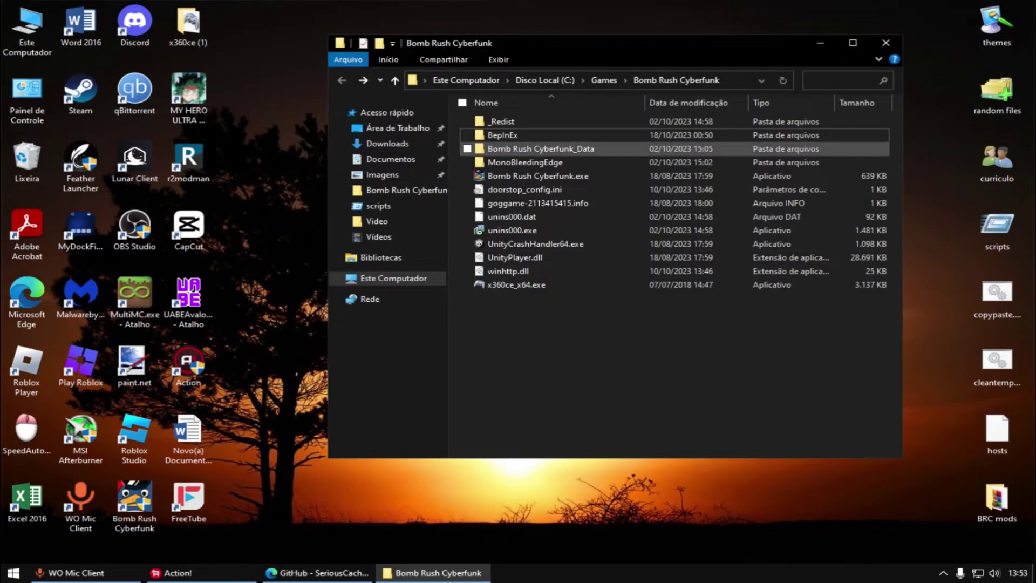
{"action": "left_click", "coordinate": [541, 149]}
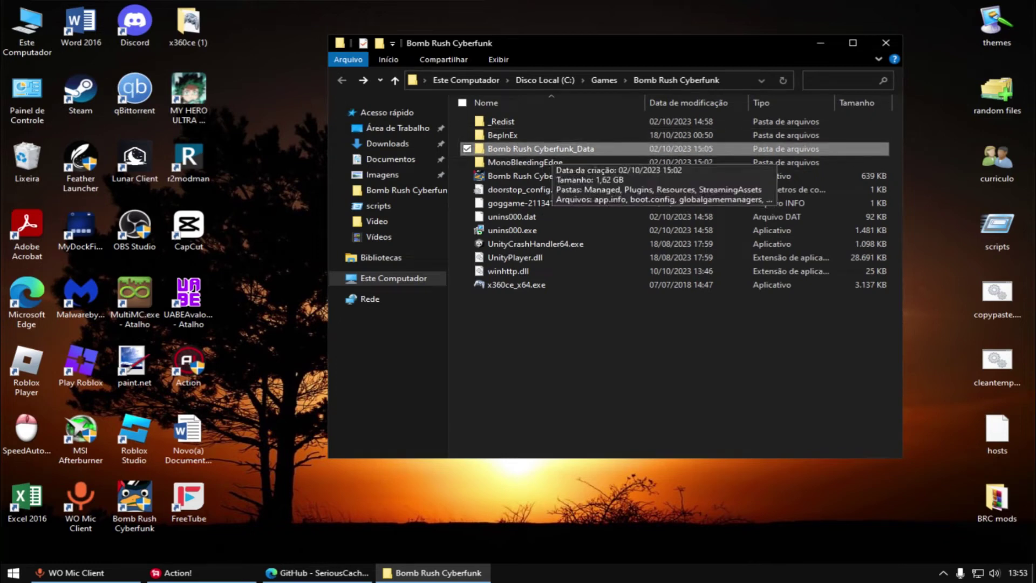
{"action": "double_click", "coordinate": [541, 149]}
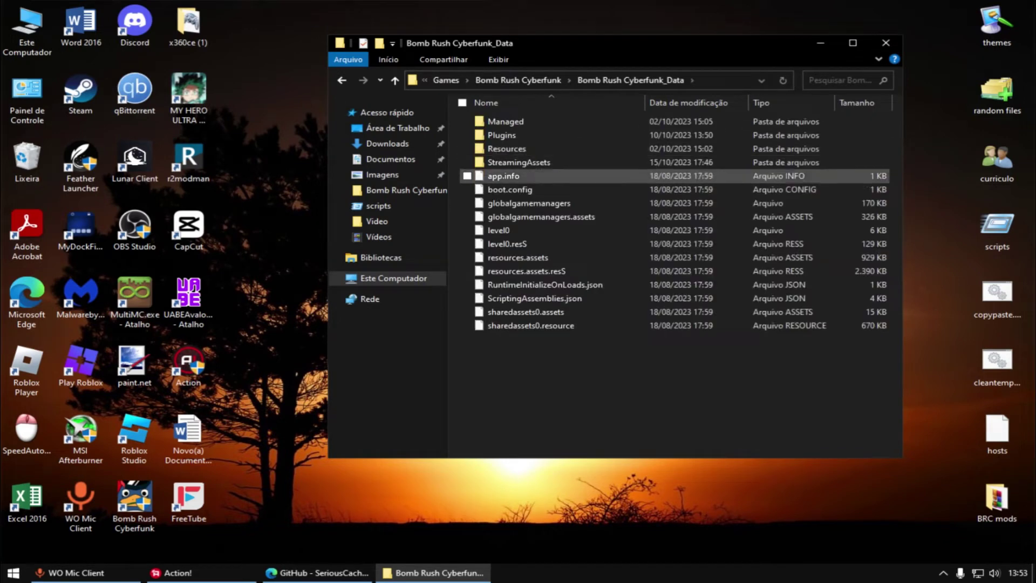
{"action": "double_click", "coordinate": [519, 162]}
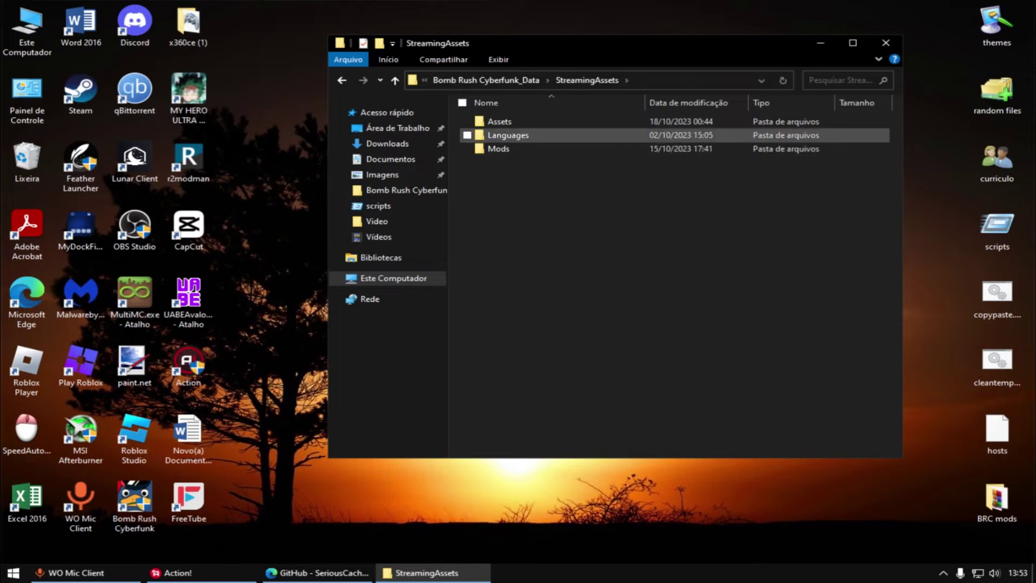
{"action": "left_click", "coordinate": [500, 121]}
{"action": "double_click", "coordinate": [500, 121]}
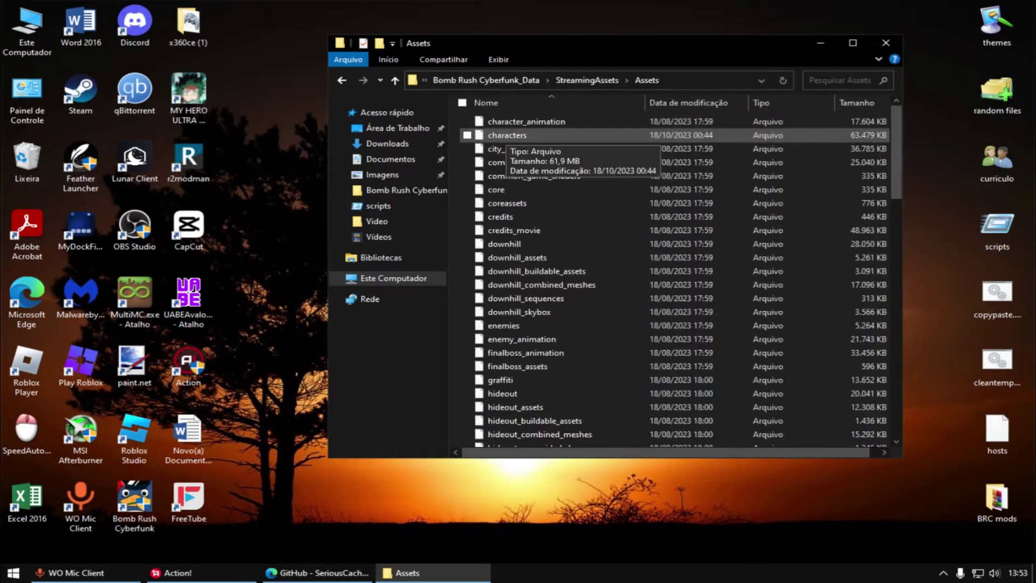
{"action": "left_click", "coordinate": [507, 135]}
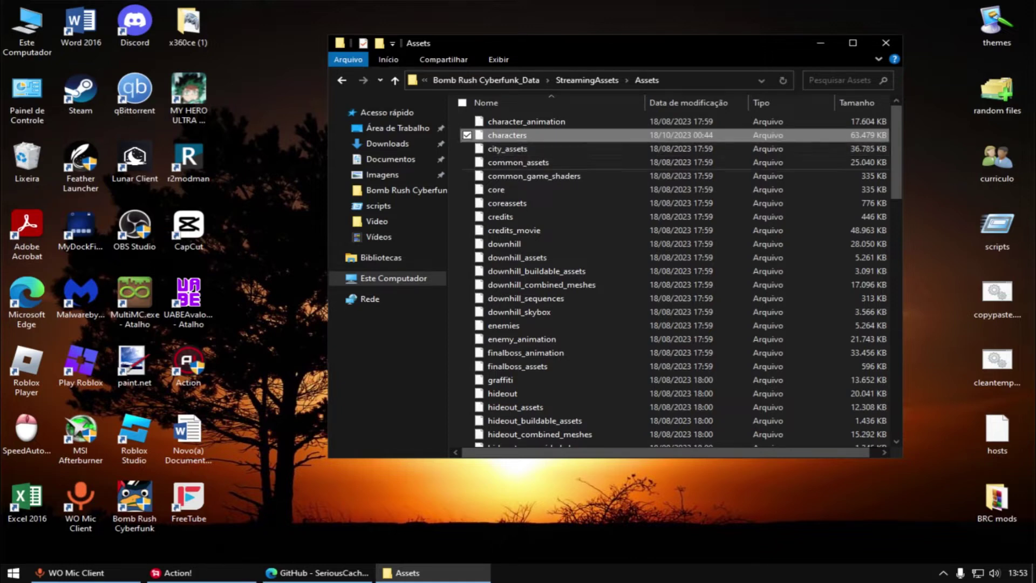
- Open the original textures folder inside BRC mods, select its textures, and move the window clear of the Assets file list
{"action": "double_click", "coordinate": [997, 499]}
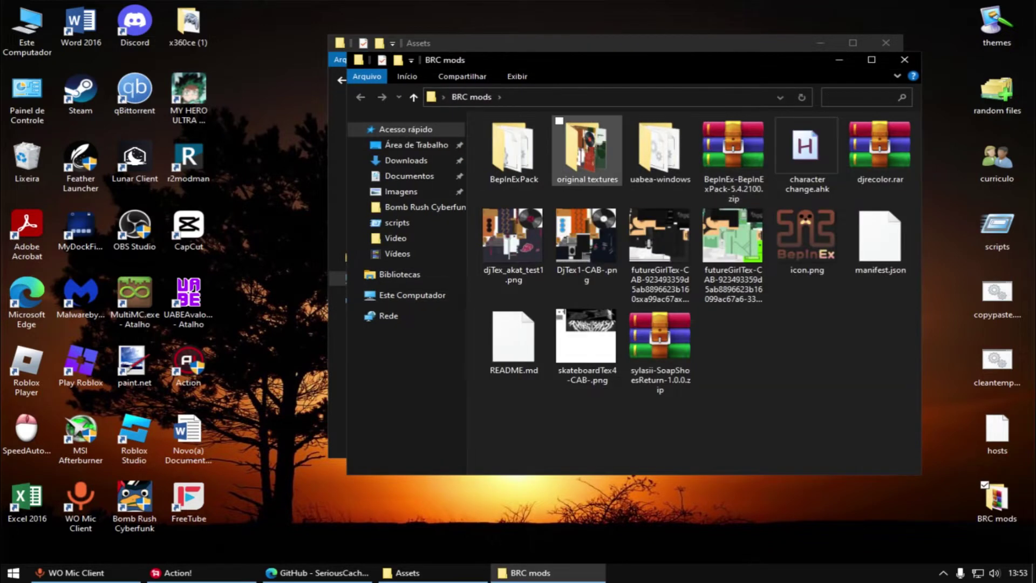
{"action": "double_click", "coordinate": [588, 151]}
{"action": "left_click_drag", "start_coordinate": [828, 374], "coordinate": [470, 117]}
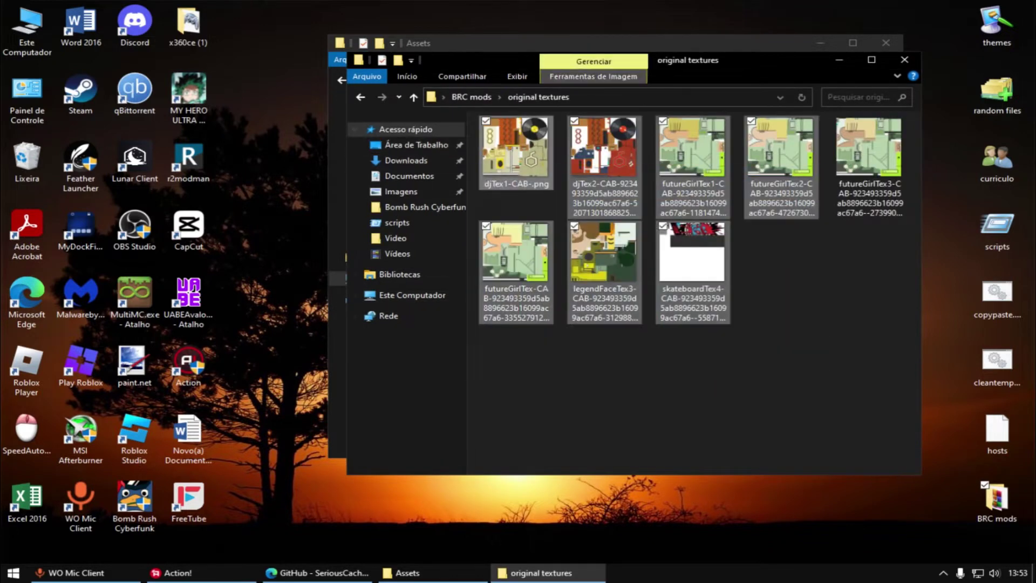
{"action": "left_click_drag", "start_coordinate": [722, 56], "coordinate": [850, 208]}
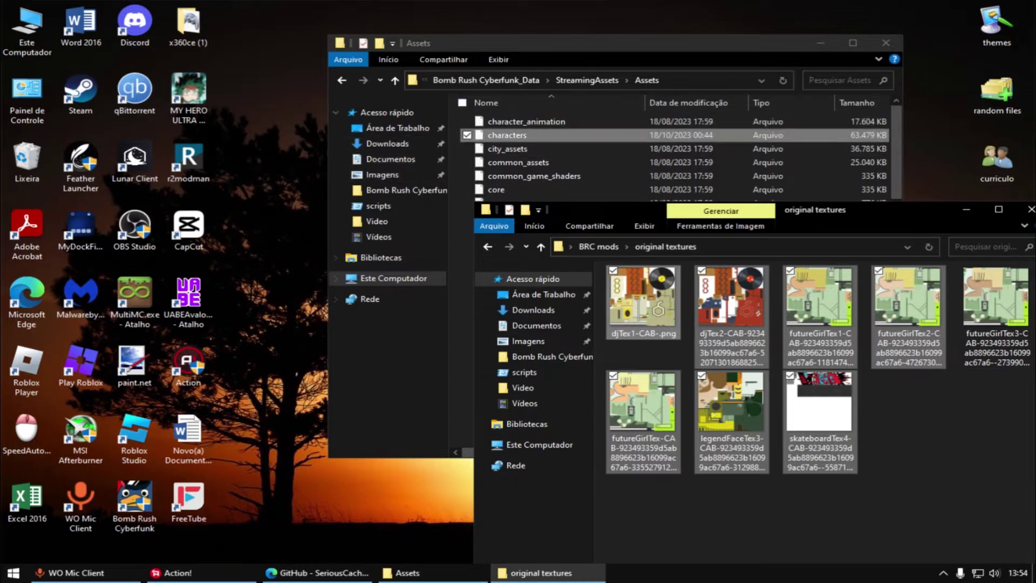
- Switch between the Assets and original textures folders to point out the characters file, the extracted textures and the graffiti file
{"action": "left_click", "coordinate": [508, 135]}
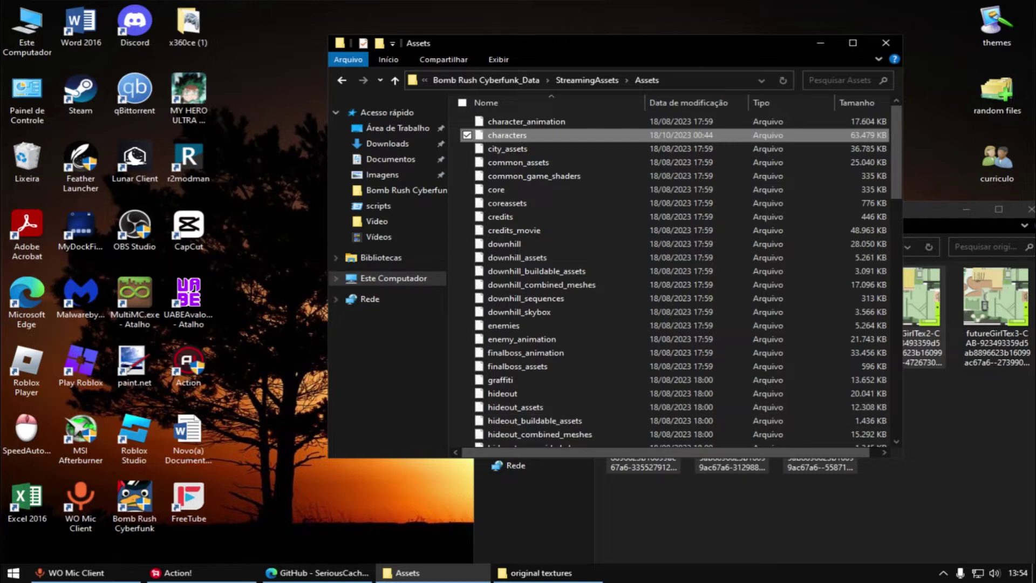
{"action": "left_click", "coordinate": [686, 510]}
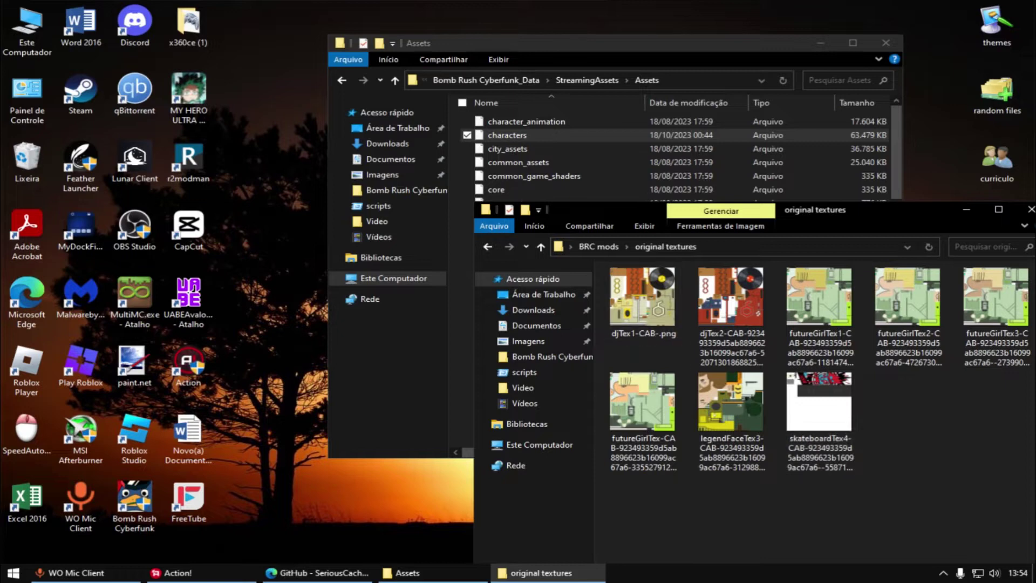
{"action": "left_click_drag", "start_coordinate": [986, 471], "coordinate": [598, 281]}
{"action": "left_click", "coordinate": [647, 354]}
{"action": "left_click", "coordinate": [621, 43]}
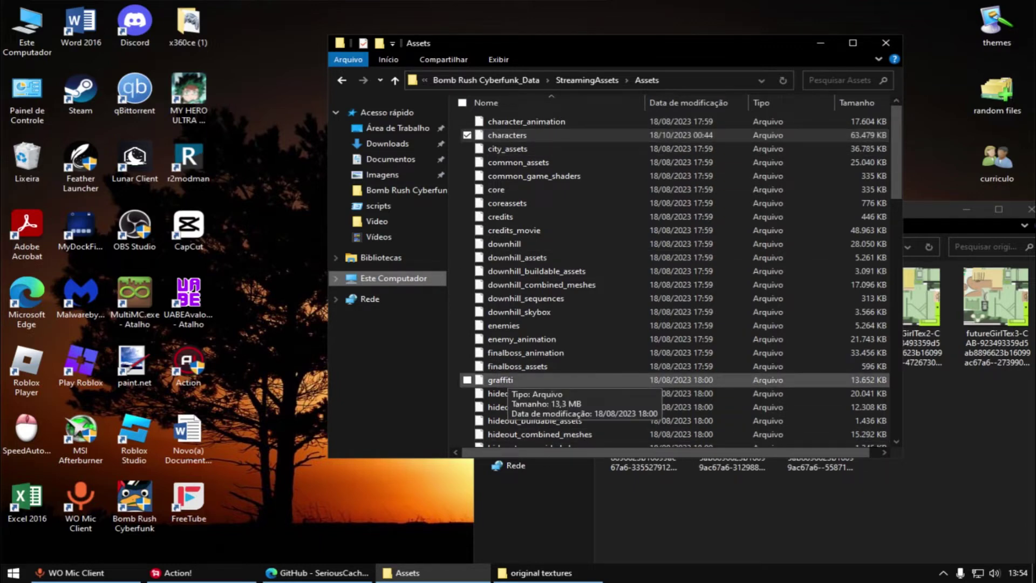
{"action": "left_click", "coordinate": [504, 380]}
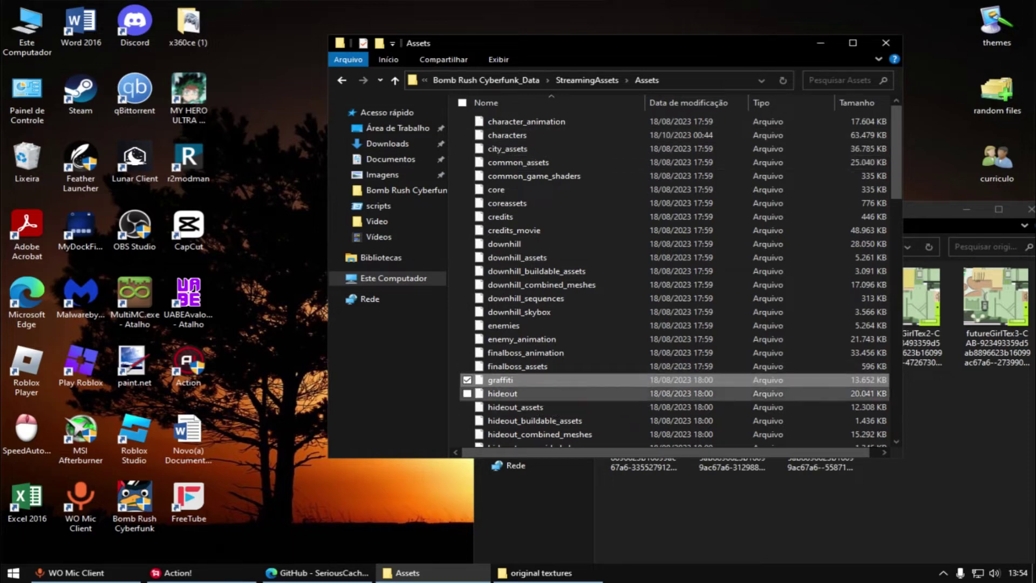
{"action": "left_click", "coordinate": [507, 135]}
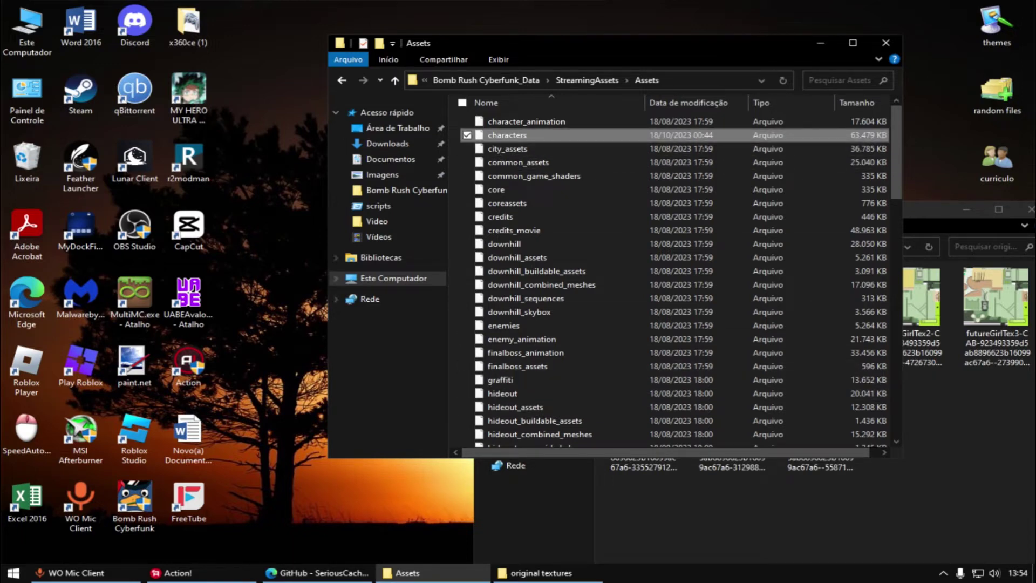
- Minimise the original textures and Assets folder windows to clear the desktop
{"action": "left_click", "coordinate": [967, 209]}
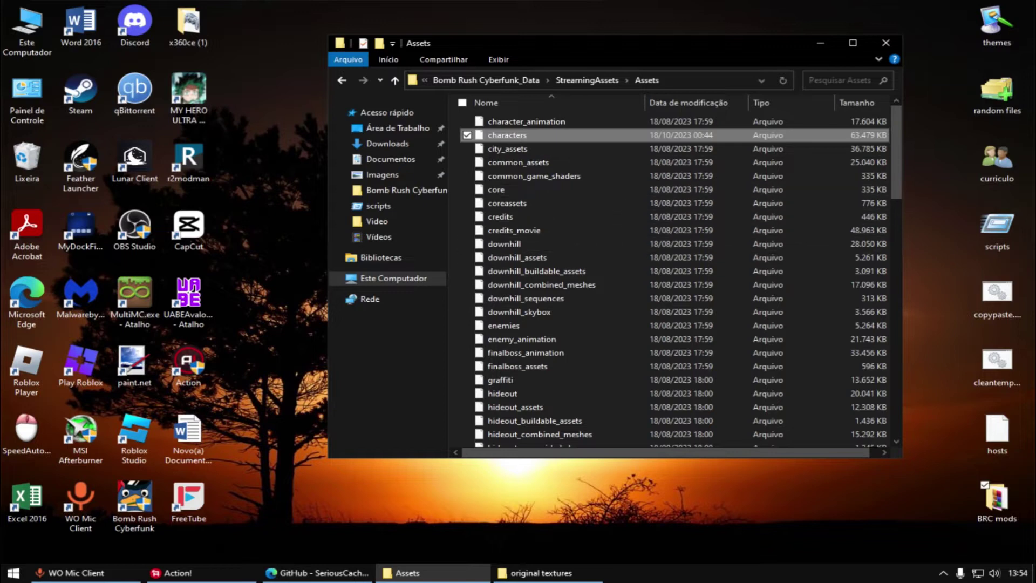
{"action": "right_click", "coordinate": [511, 134]}
{"action": "key", "text": "Escape"}
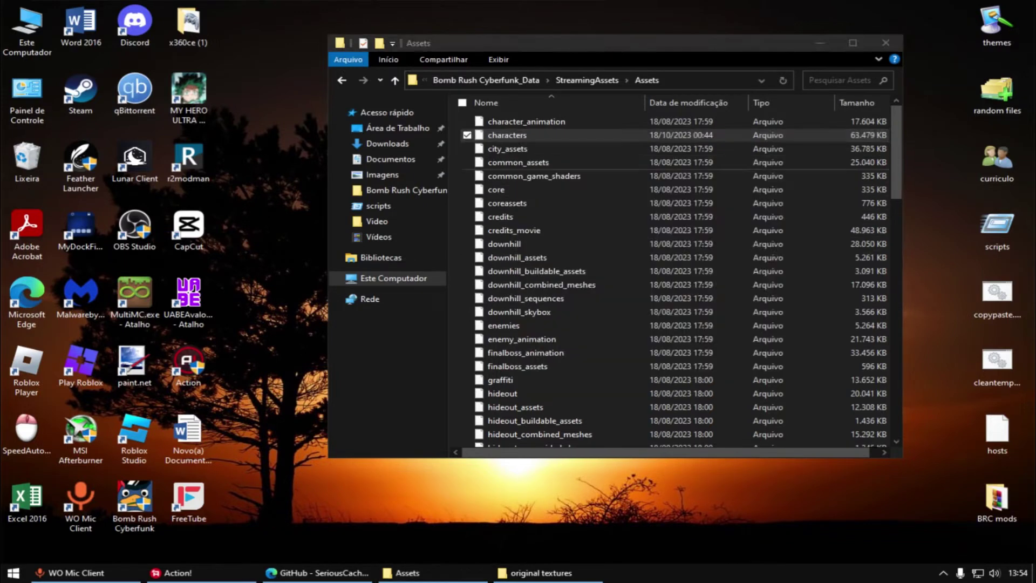
{"action": "left_click", "coordinate": [820, 42]}
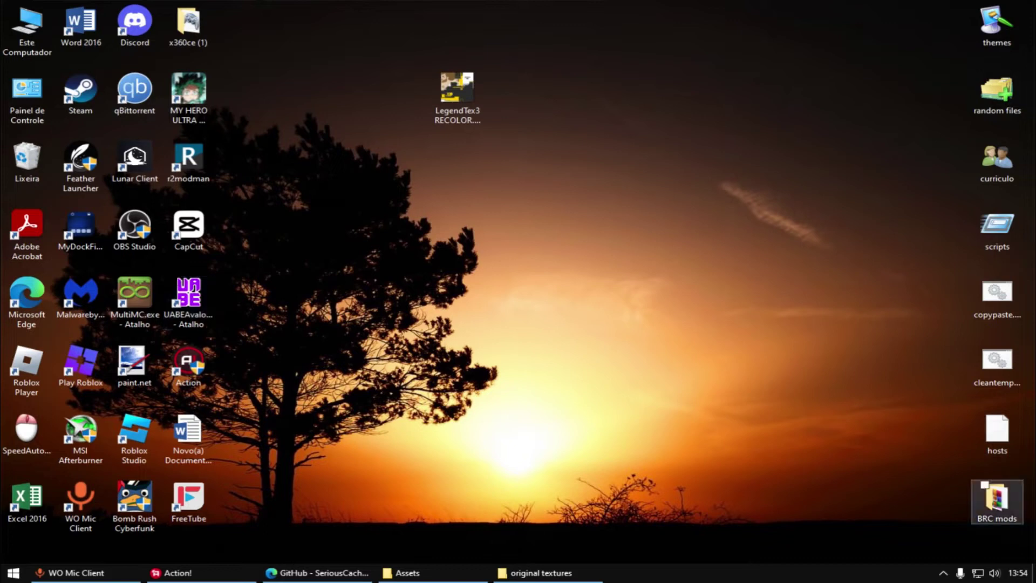
- Open the uabea-windows folder inside BRC mods, locate UABEAvalonia.exe in it, and close the window
{"action": "double_click", "coordinate": [997, 500]}
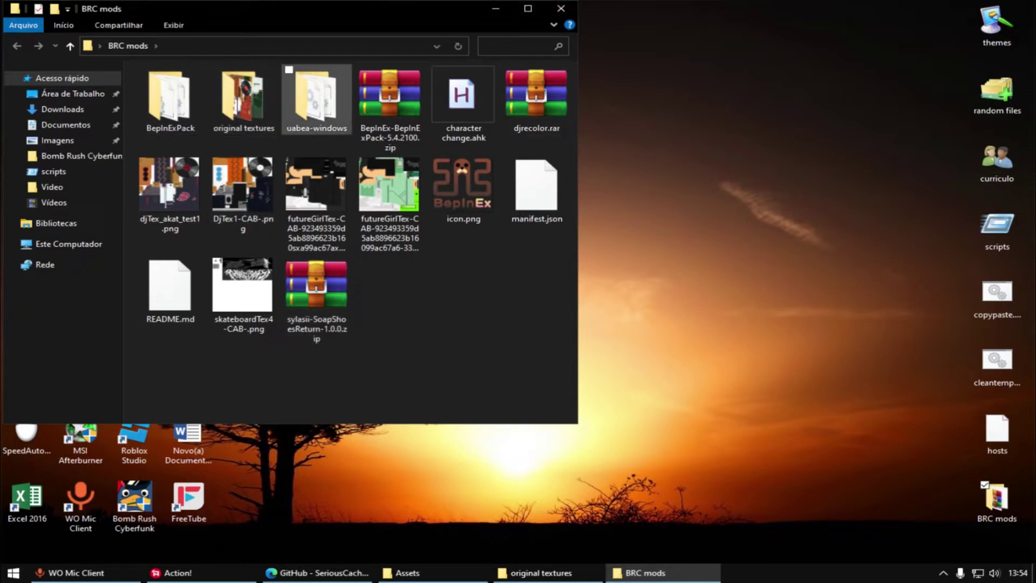
{"action": "double_click", "coordinate": [317, 99]}
{"action": "scroll", "coordinate": [317, 173], "scroll_direction": "down", "scroll_amount": 8}
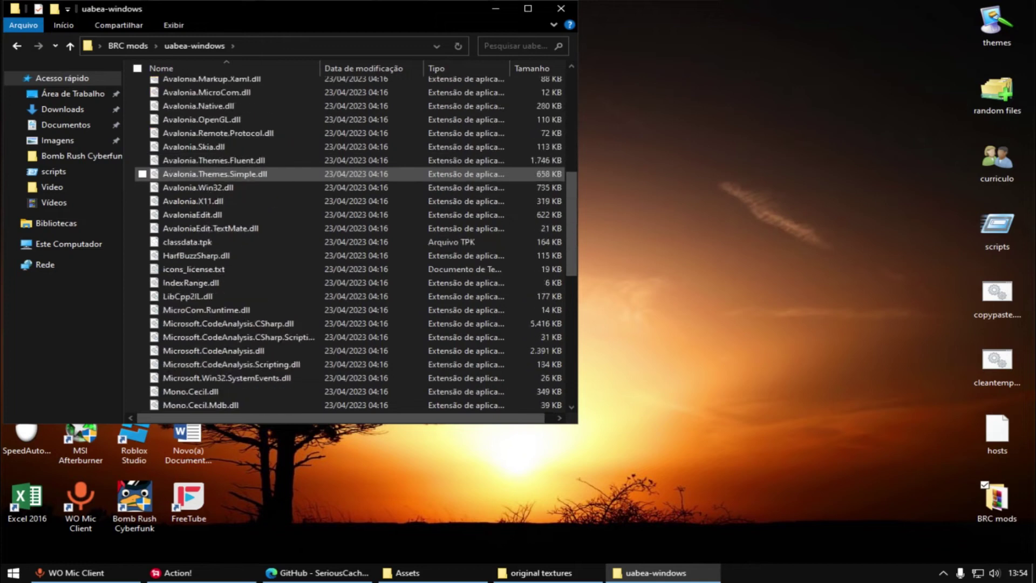
{"action": "scroll", "coordinate": [316, 174], "scroll_direction": "down", "scroll_amount": 7}
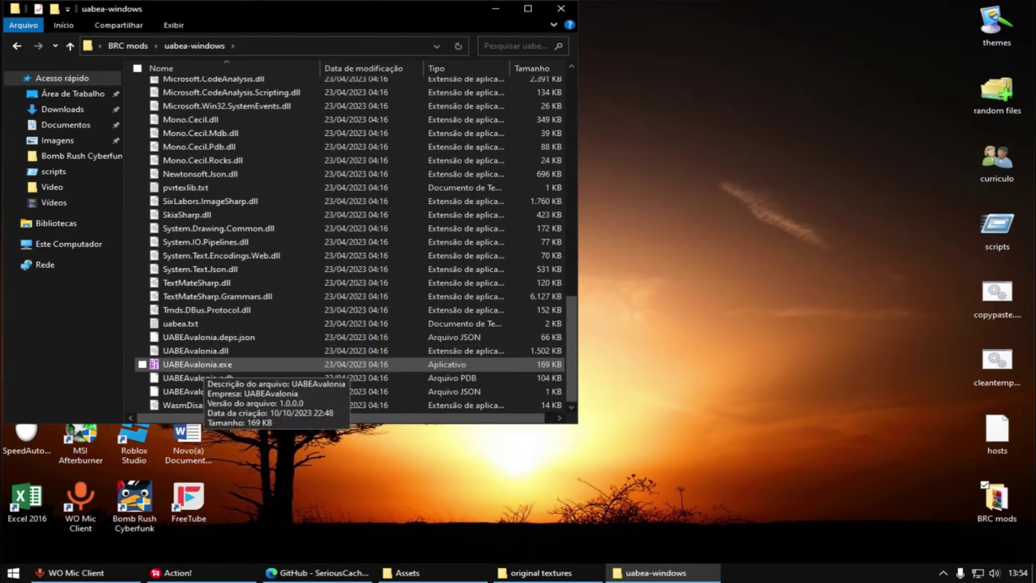
{"action": "left_click", "coordinate": [562, 8]}
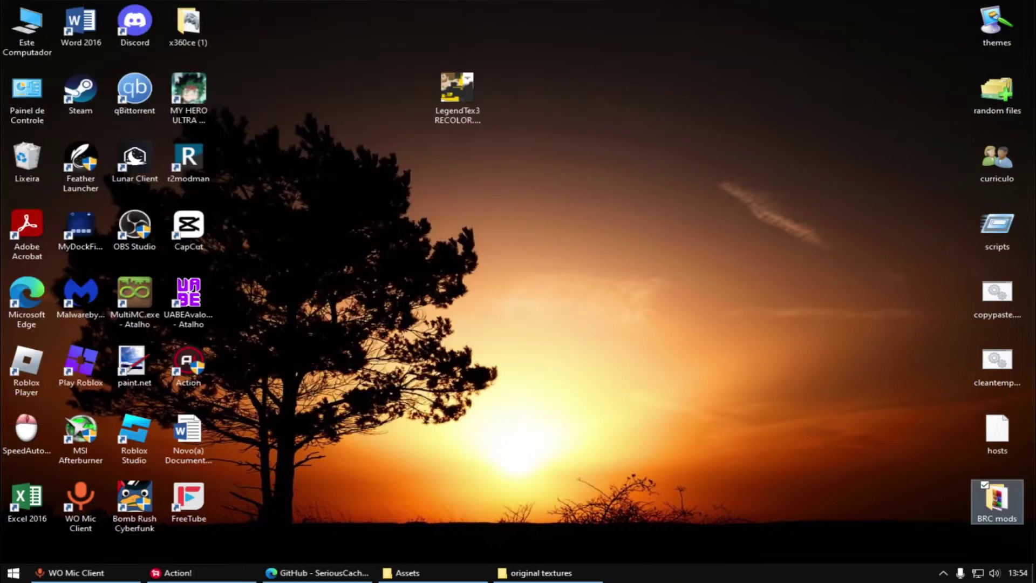
- Launch UABEA from its desktop shortcut, shift its window towards the middle of the desktop, and bring up the dialog for opening a bundle file
{"action": "left_click", "coordinate": [189, 294]}
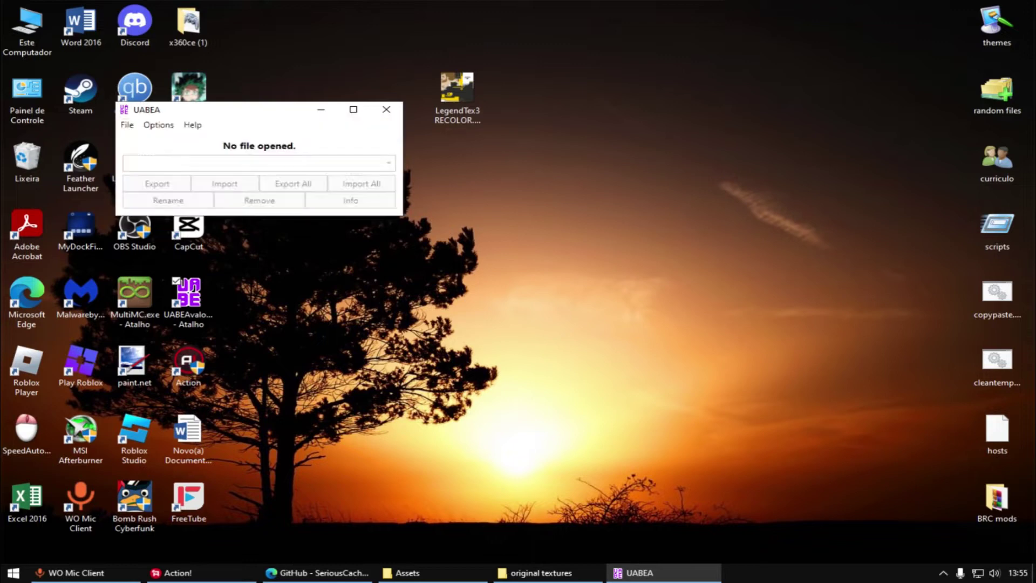
{"action": "left_click_drag", "start_coordinate": [262, 110], "coordinate": [429, 126]}
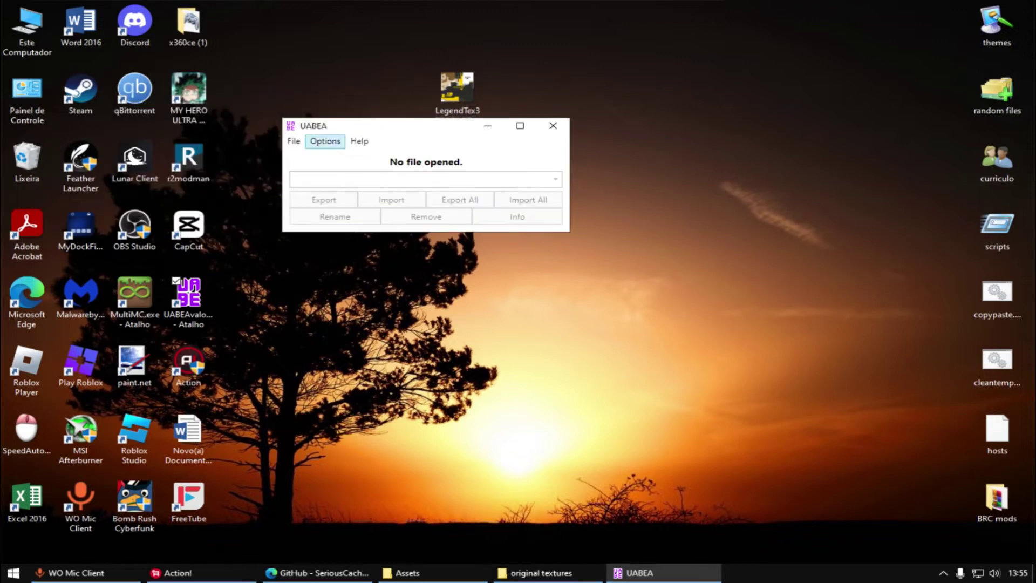
{"action": "left_click", "coordinate": [293, 141]}
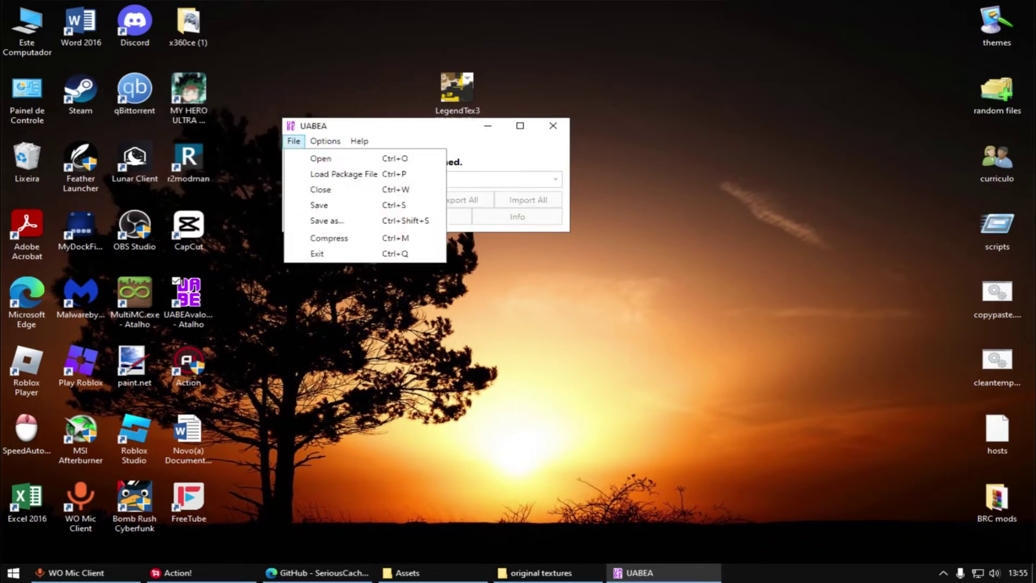
{"action": "left_click", "coordinate": [316, 157]}
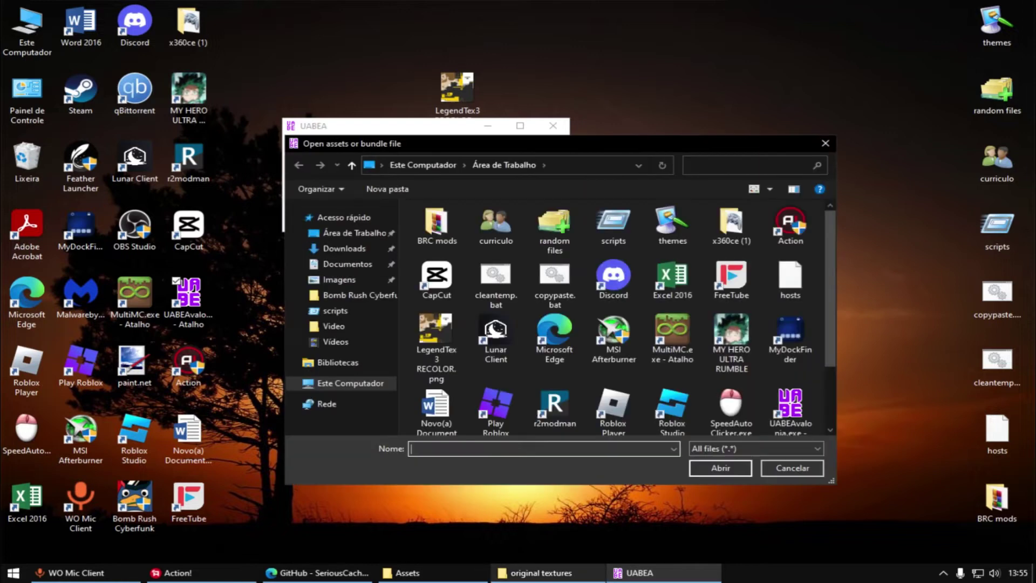
- In File Explorer, reopen StreamingAssets and Assets within Bomb Rush Cyberfunk_Data, copy the Assets folder path, and return to UABEA
{"action": "left_click", "coordinate": [541, 573]}
{"action": "left_click", "coordinate": [408, 572]}
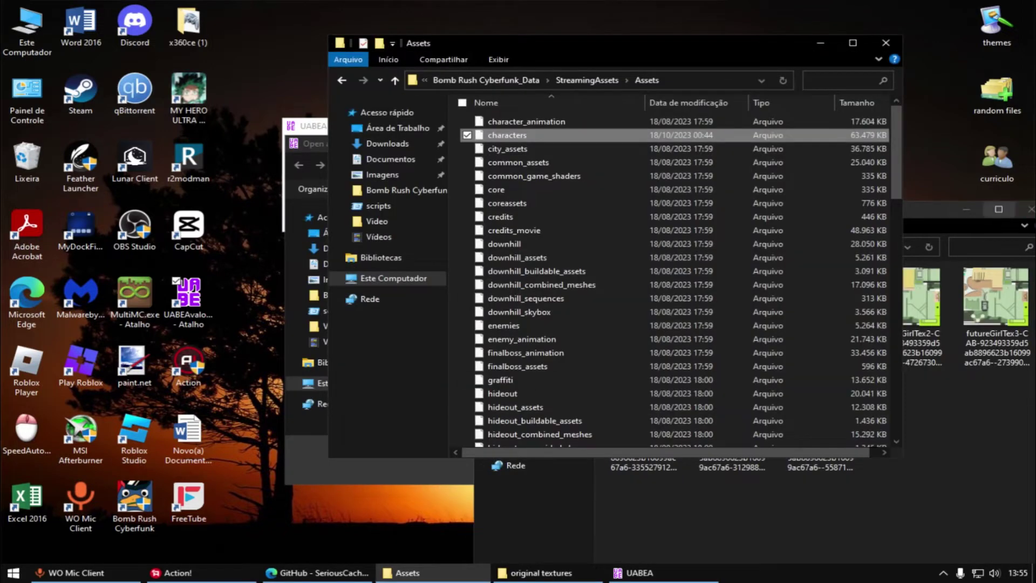
{"action": "left_click", "coordinate": [967, 209]}
{"action": "left_click", "coordinate": [486, 80]}
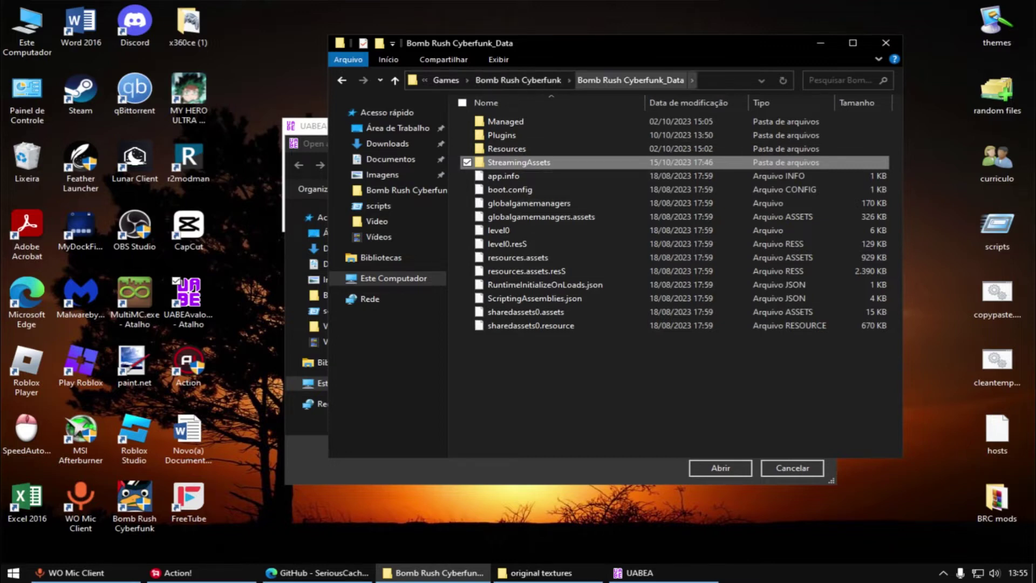
{"action": "double_click", "coordinate": [519, 162]}
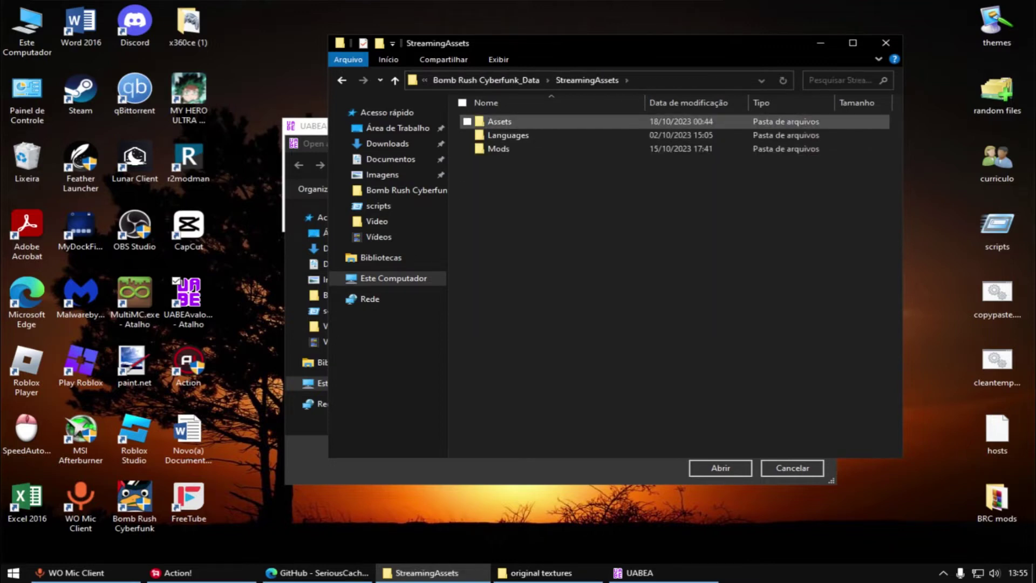
{"action": "double_click", "coordinate": [502, 121]}
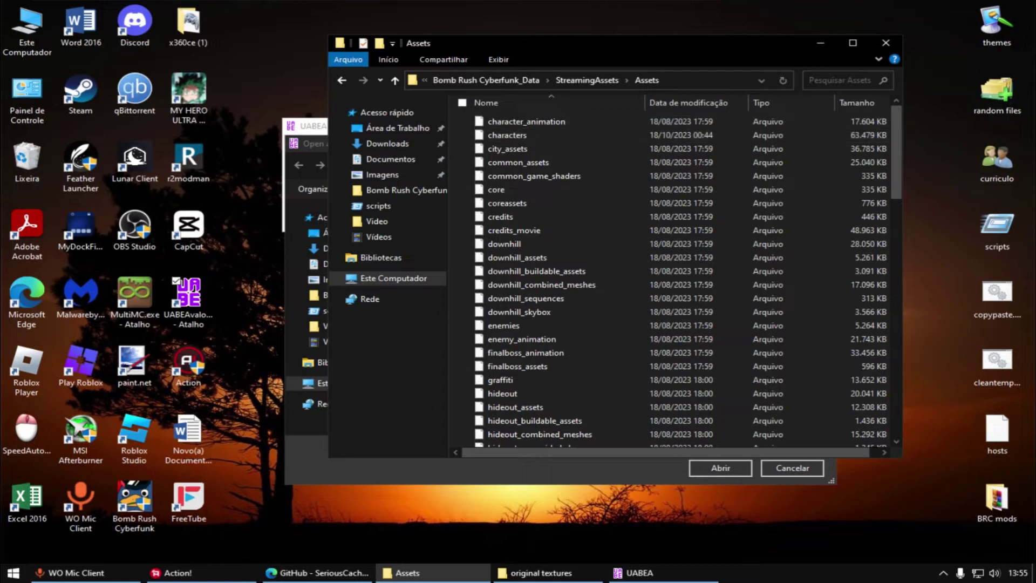
{"action": "left_click", "coordinate": [702, 80]}
{"action": "key", "text": "ctrl+c"}
{"action": "key", "text": "alt+Tab"}
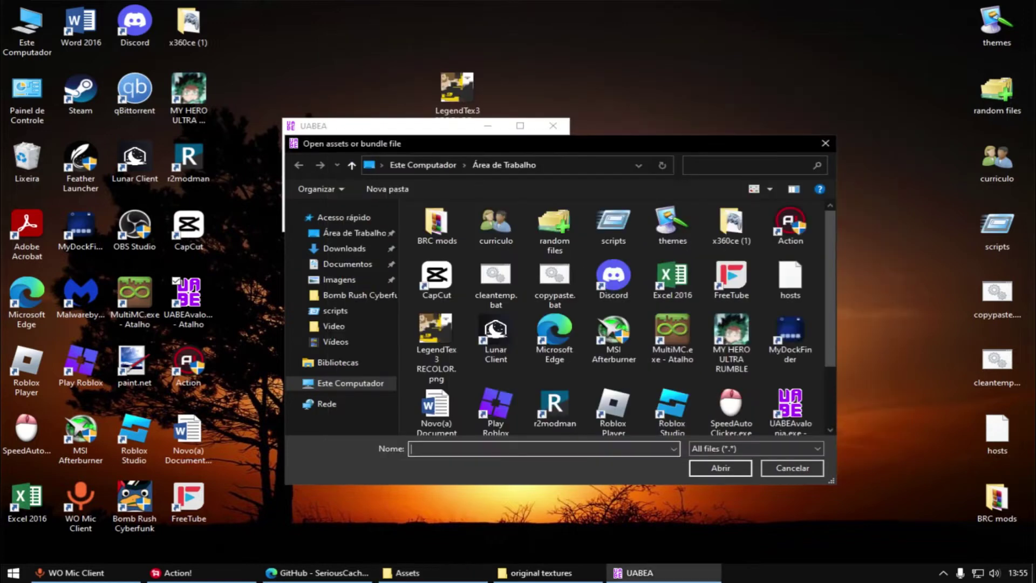
- Take the open dialog to the copied Assets path and load the characters file
{"action": "key", "text": "alt+d"}
{"action": "key", "text": "ctrl+v"}
{"action": "key", "text": "Return"}
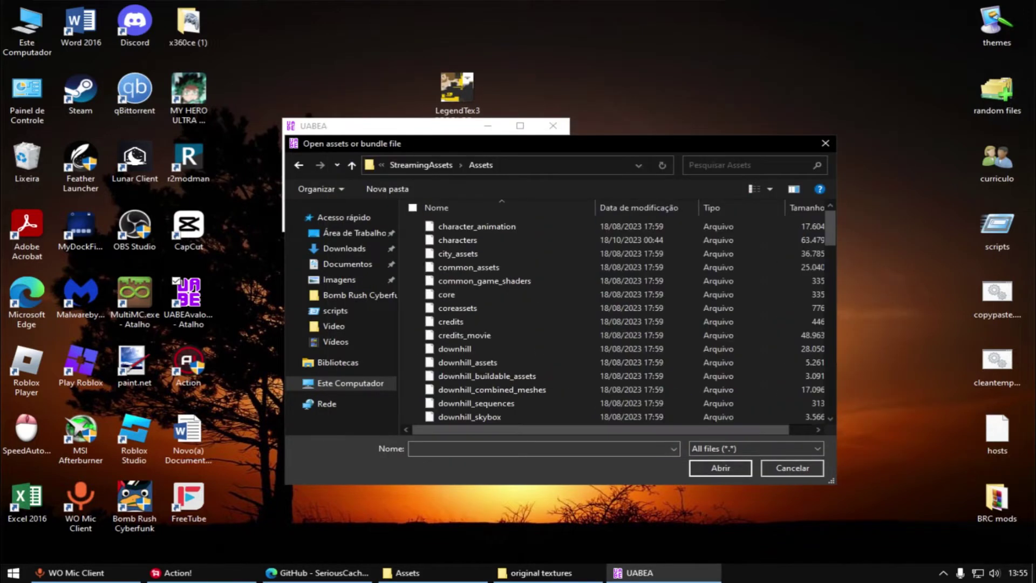
{"action": "double_click", "coordinate": [459, 234]}
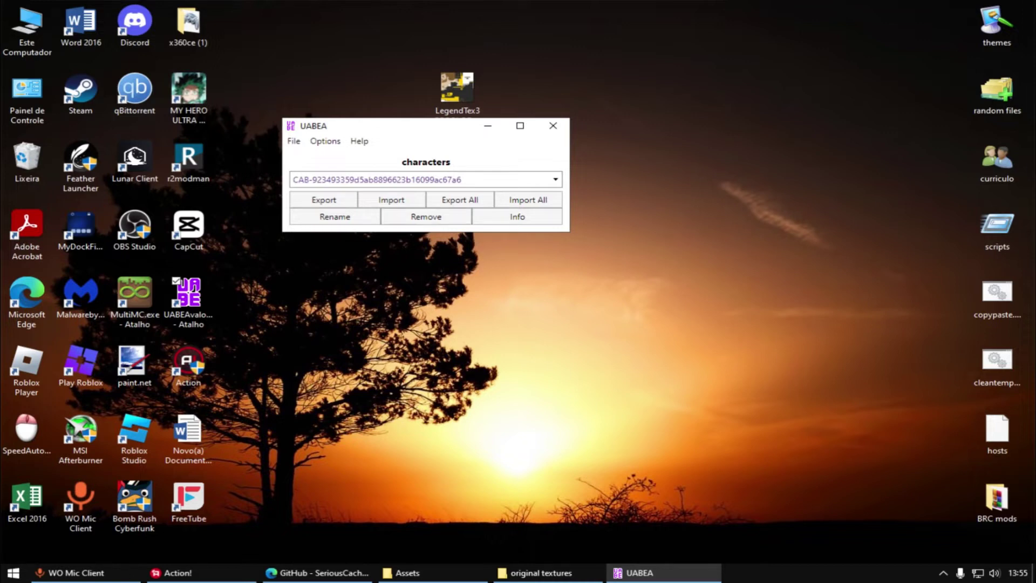
- Show the asset info for the characters bundle, maximise the Assets Info window, and sort the assets by type
{"action": "left_click", "coordinate": [517, 216]}
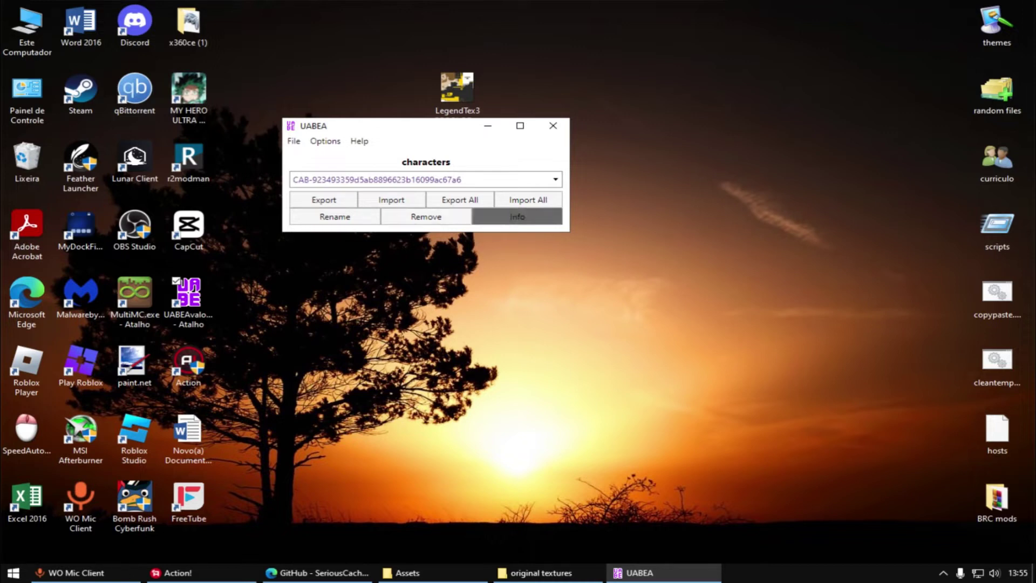
{"action": "left_click", "coordinate": [346, 225]}
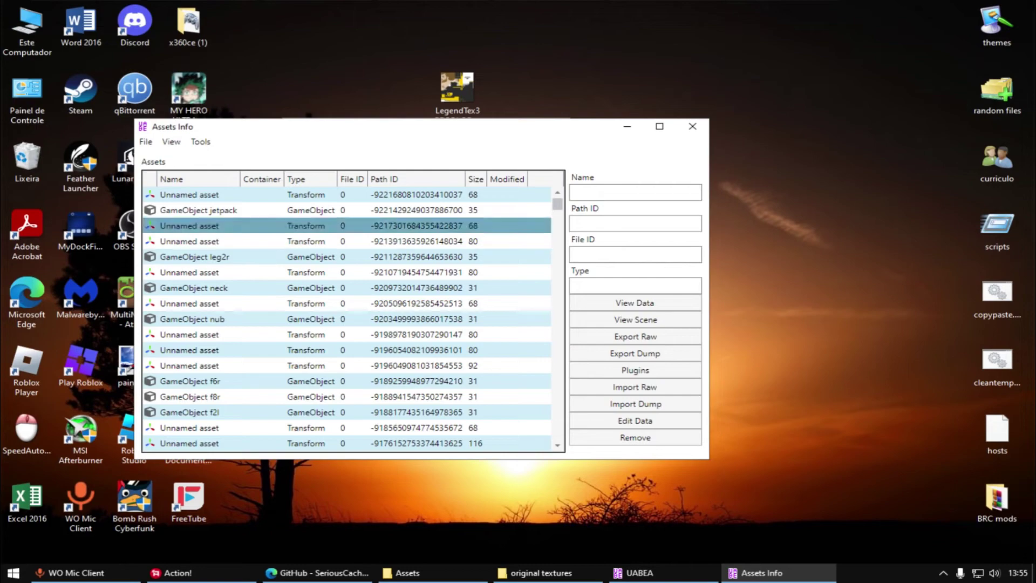
{"action": "left_click", "coordinate": [661, 127]}
{"action": "left_click", "coordinate": [56, 74]}
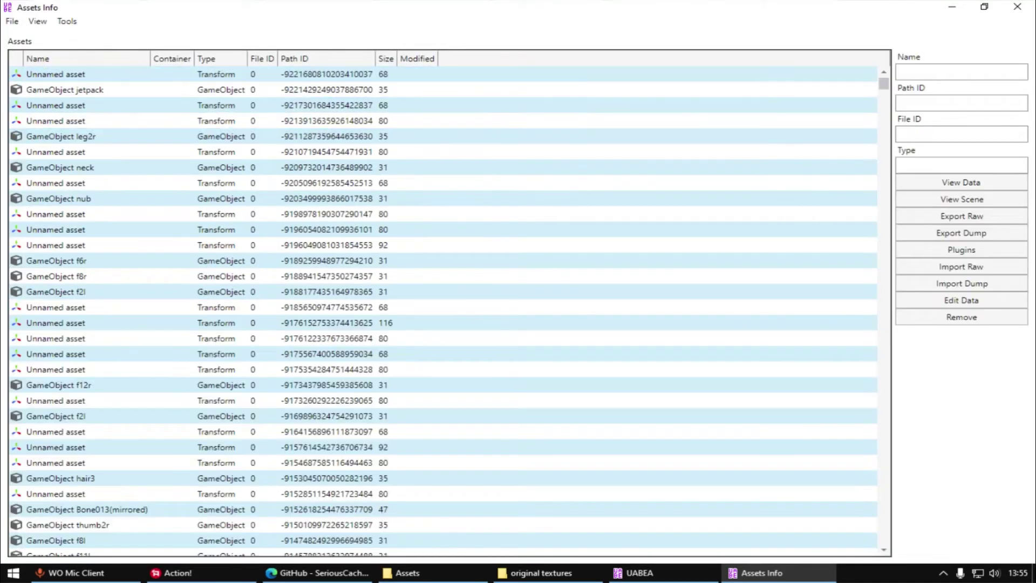
{"action": "left_click", "coordinate": [206, 58]}
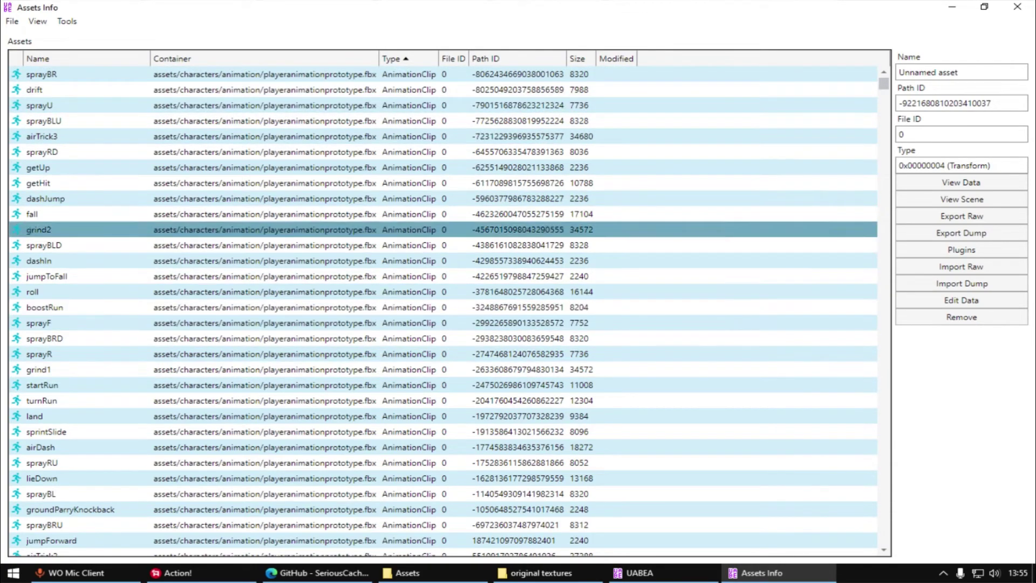
- Browse the Texture2D entries in the asset list to examine the character texture names and their container paths
{"action": "left_click_drag", "start_coordinate": [883, 84], "coordinate": [884, 318]}
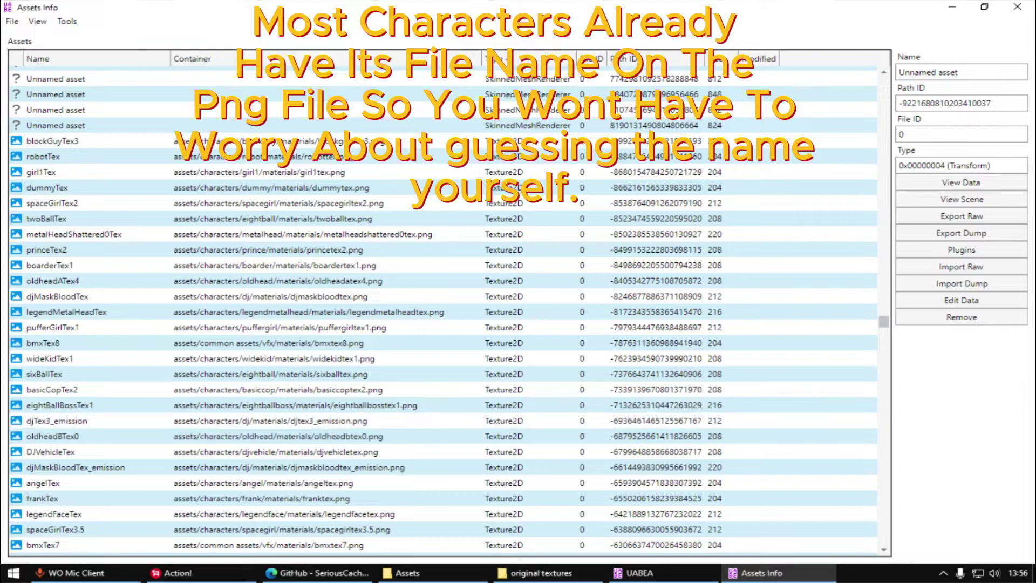
{"action": "left_click", "coordinate": [59, 405]}
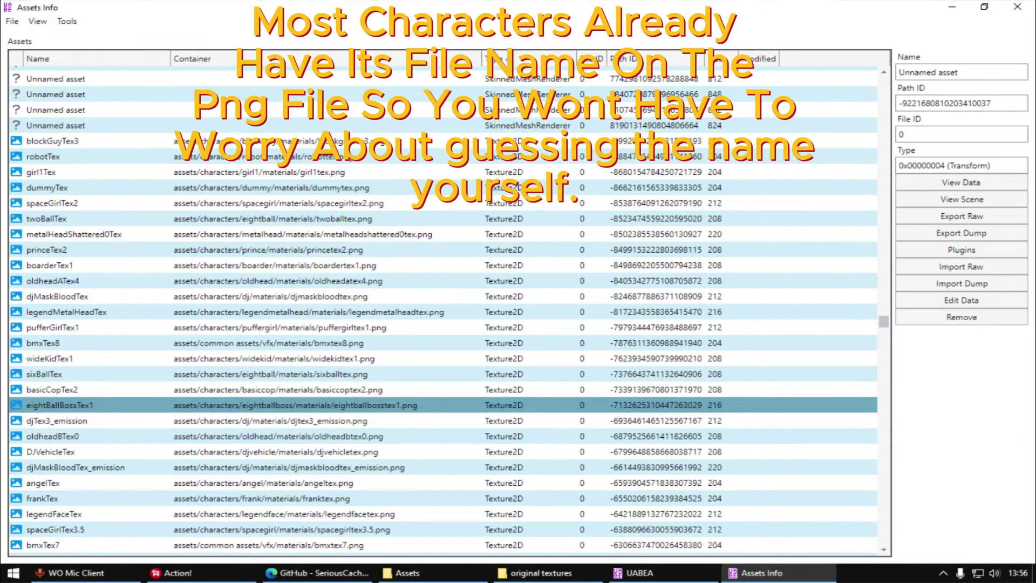
{"action": "key", "text": "Down"}
{"action": "key", "text": "Down"}
{"action": "key", "text": "Down"}
{"action": "key", "text": "Down"}
{"action": "key", "text": "Down"}
{"action": "key", "text": "Down"}
{"action": "key", "text": "Down"}
{"action": "key", "text": "Down"}
{"action": "key", "text": "Down"}
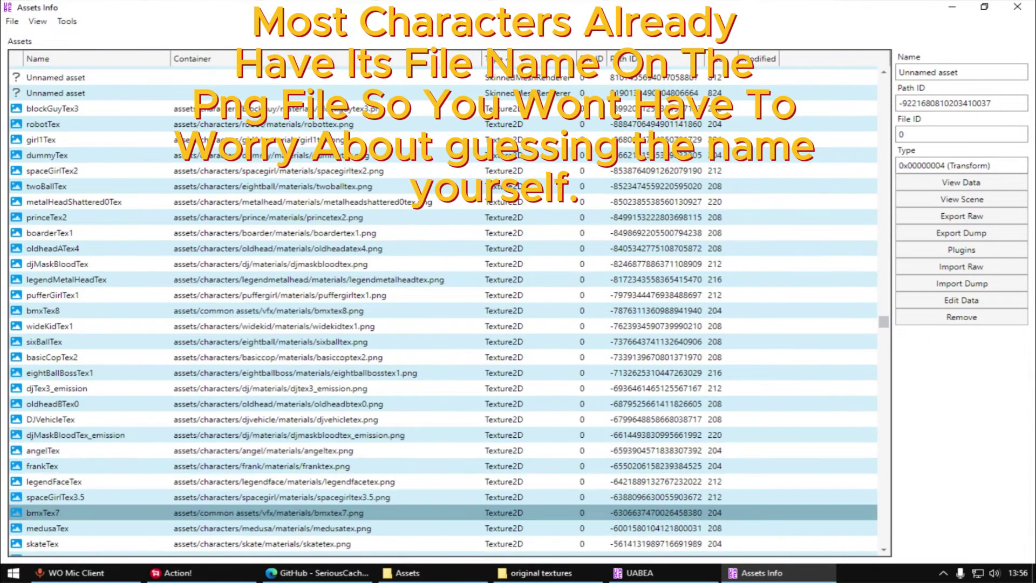
{"action": "key", "text": "Up"}
{"action": "key", "text": "Down"}
{"action": "key", "text": "Up"}
{"action": "key", "text": "Down"}
{"action": "key", "text": "Up"}
{"action": "key", "text": "Up"}
{"action": "key", "text": "Up"}
{"action": "key", "text": "Down"}
{"action": "key", "text": "Down"}
{"action": "key", "text": "Down"}
{"action": "key", "text": "Down"}
{"action": "key", "text": "Down"}
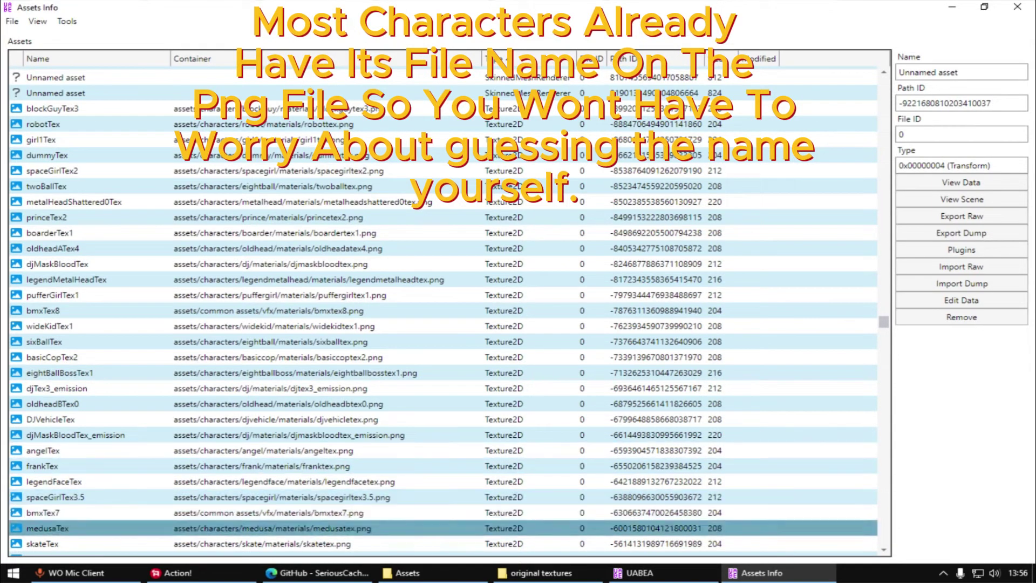
{"action": "key", "text": "Up"}
{"action": "key", "text": "Up"}
{"action": "key", "text": "Up"}
{"action": "key", "text": "Up"}
{"action": "key", "text": "Up"}
{"action": "key", "text": "Up"}
{"action": "key", "text": "Up"}
{"action": "key", "text": "Up"}
{"action": "key", "text": "Up"}
{"action": "key", "text": "Down"}
{"action": "key", "text": "Down"}
{"action": "key", "text": "Down"}
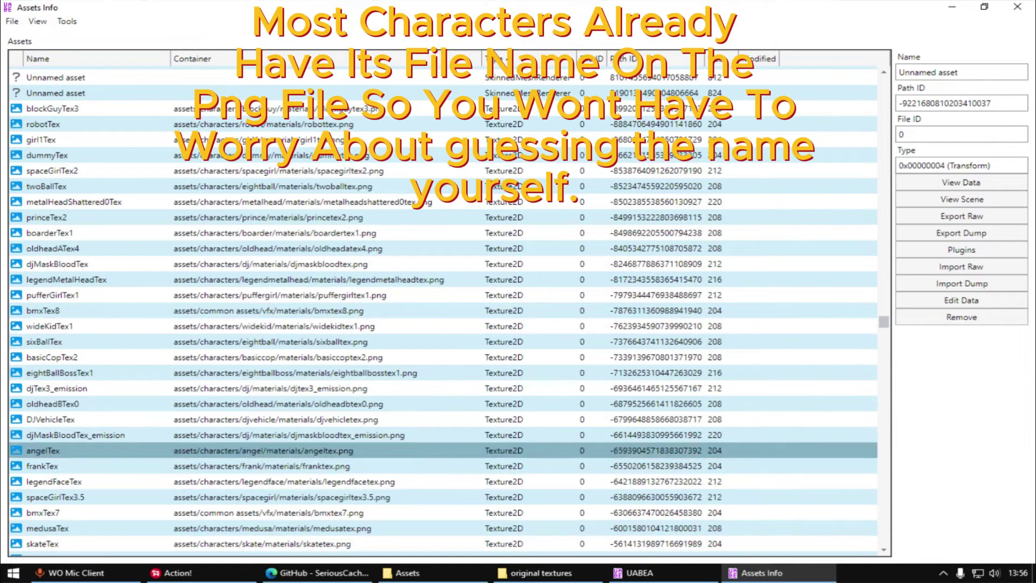
{"action": "key", "text": "Up"}
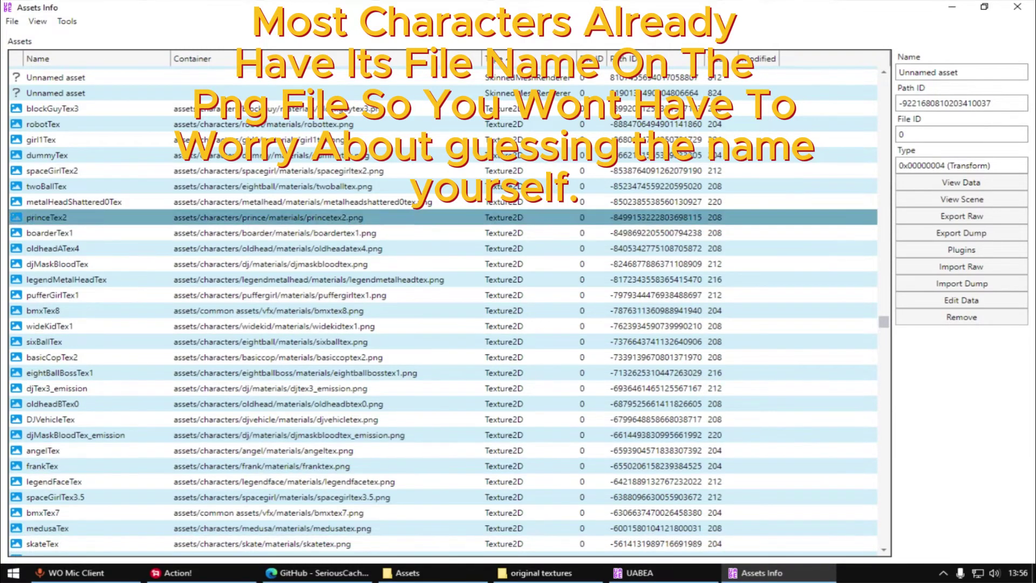
- Minimise Assets Info, move LegendTex3 RECOLOR.png clear of the UABEA window on the desktop, and restore Assets Info
{"action": "left_click", "coordinate": [952, 7]}
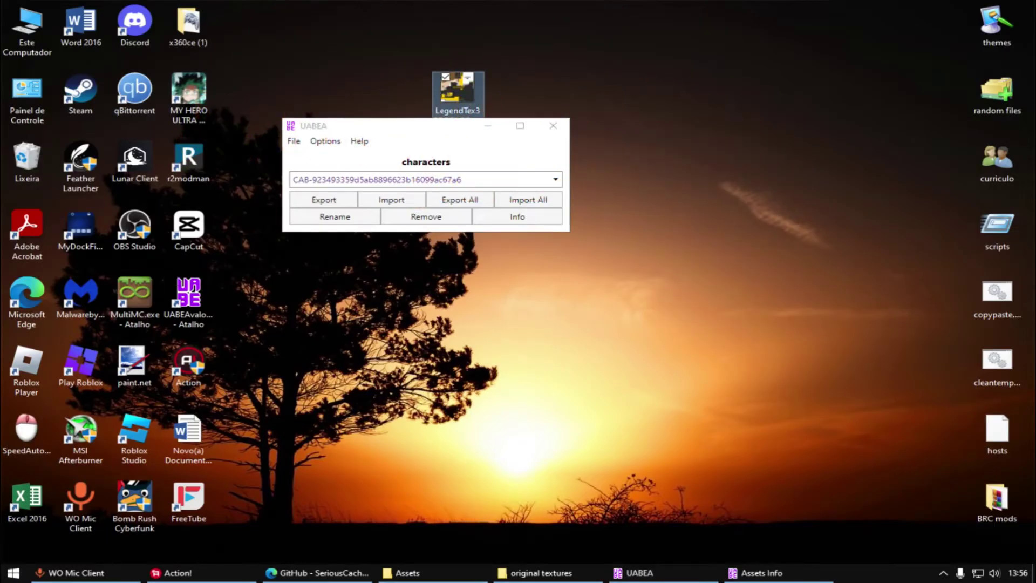
{"action": "left_click_drag", "start_coordinate": [458, 91], "coordinate": [728, 100]}
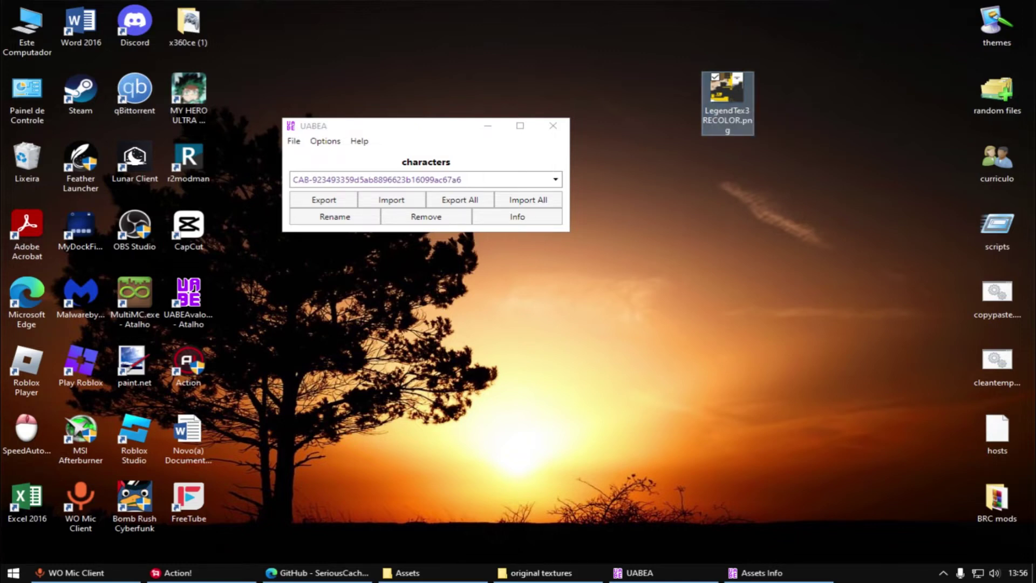
{"action": "left_click", "coordinate": [761, 572]}
- Look further through the Texture2D entries, minimise Assets Info, and point out LegendTex3 RECOLOR.png on the desktop
{"action": "scroll", "coordinate": [443, 313], "scroll_direction": "down", "scroll_amount": 3}
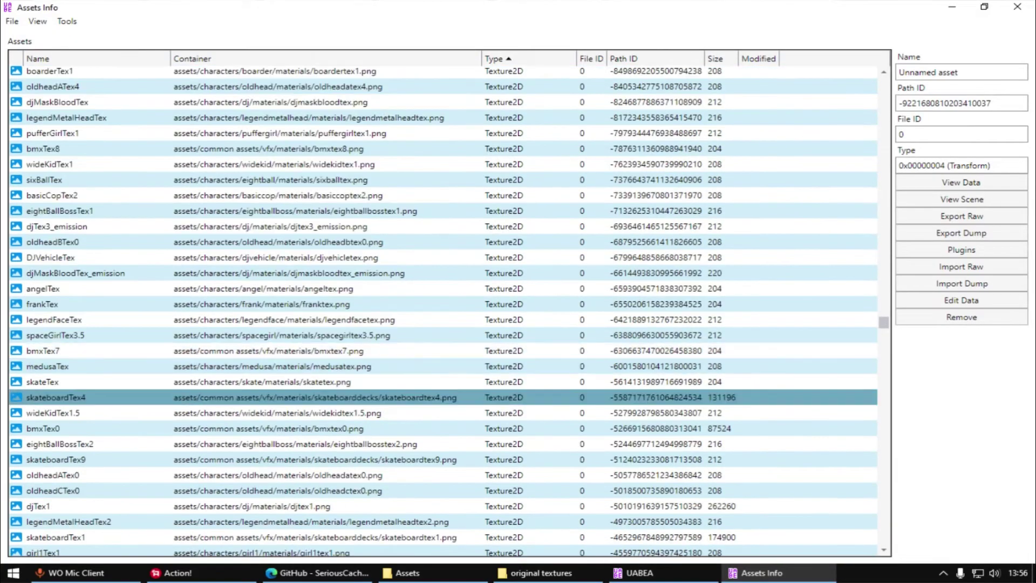
{"action": "scroll", "coordinate": [442, 398], "scroll_direction": "down", "scroll_amount": 2}
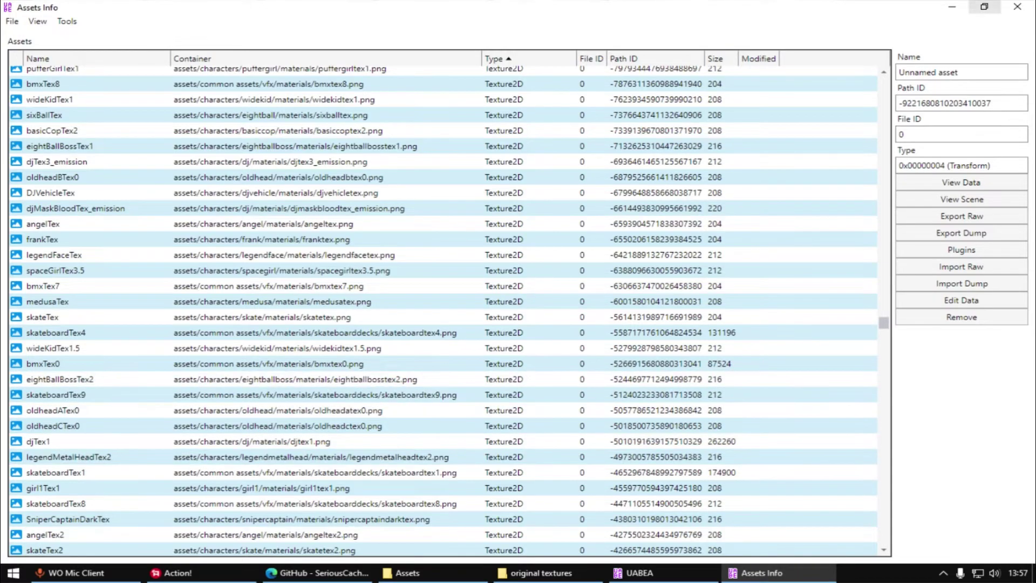
{"action": "left_click", "coordinate": [953, 7]}
{"action": "left_click", "coordinate": [728, 98]}
{"action": "left_click_drag", "start_coordinate": [669, 16], "coordinate": [741, 108]}
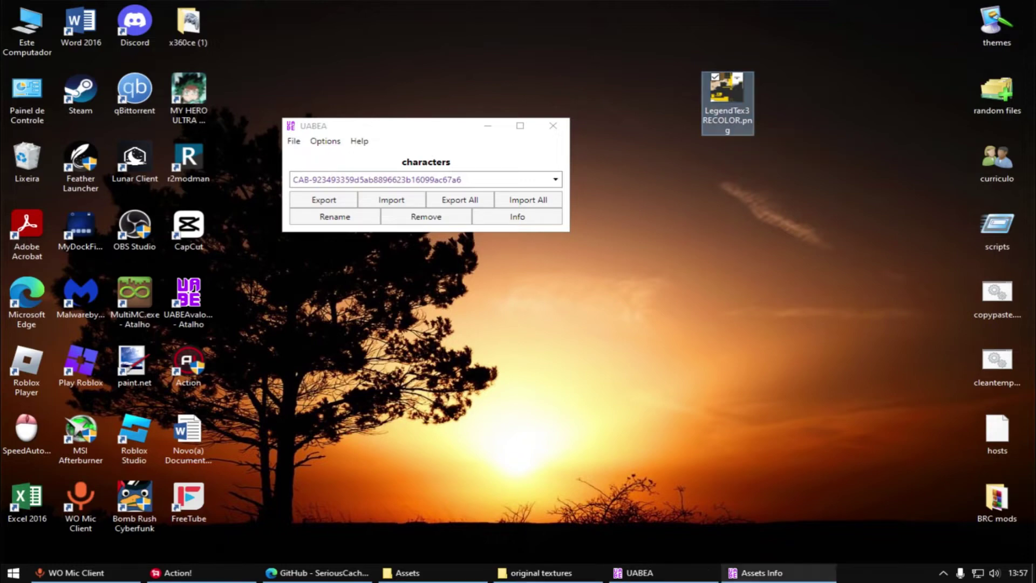
- Restore Assets Info and select the legendFaceTex3 texture among the Texture2D entries
{"action": "left_click", "coordinate": [761, 572]}
{"action": "scroll", "coordinate": [431, 399], "scroll_direction": "down", "scroll_amount": 5}
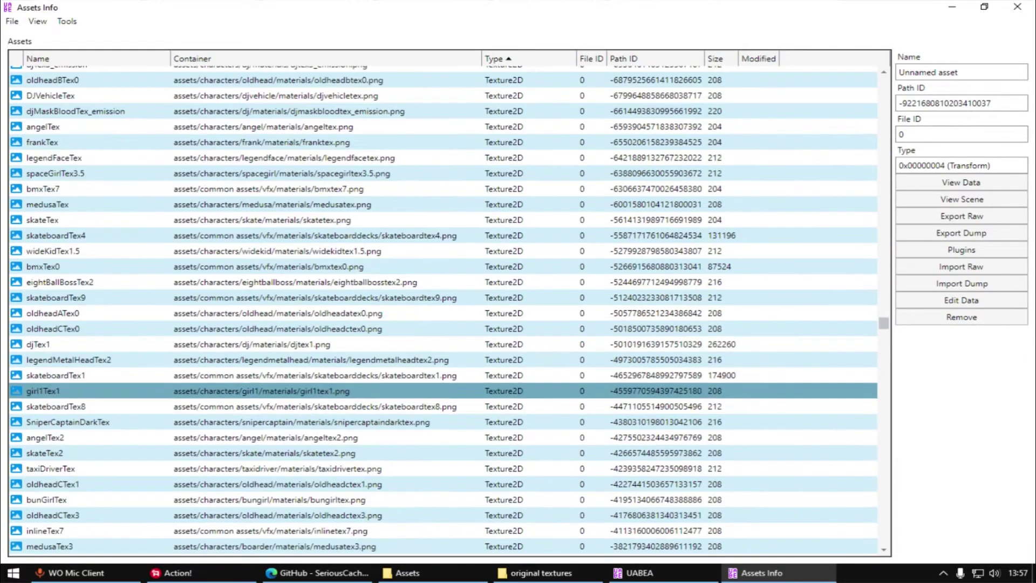
{"action": "scroll", "coordinate": [432, 390], "scroll_direction": "down", "scroll_amount": 1}
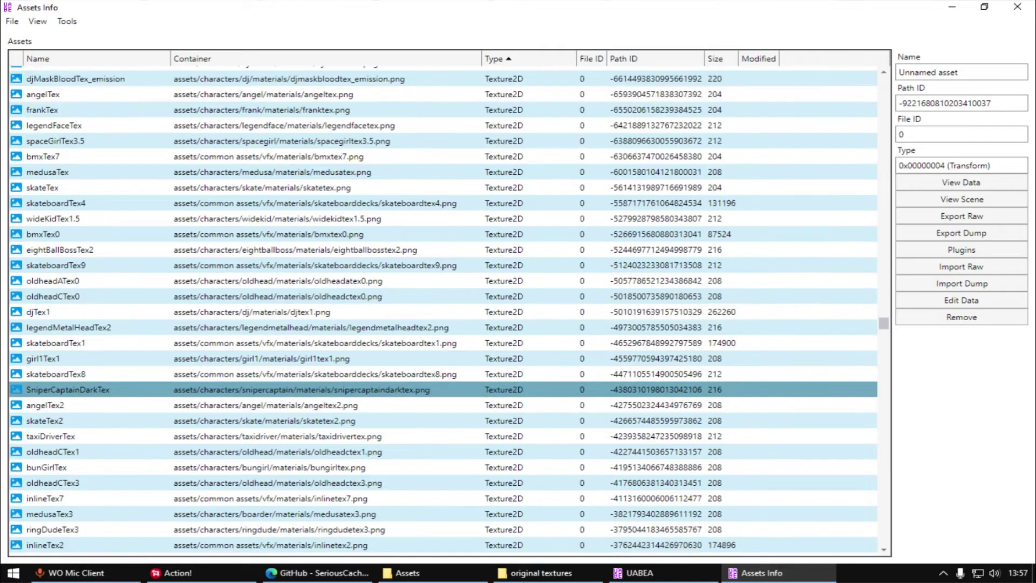
{"action": "scroll", "coordinate": [432, 391], "scroll_direction": "down", "scroll_amount": 6}
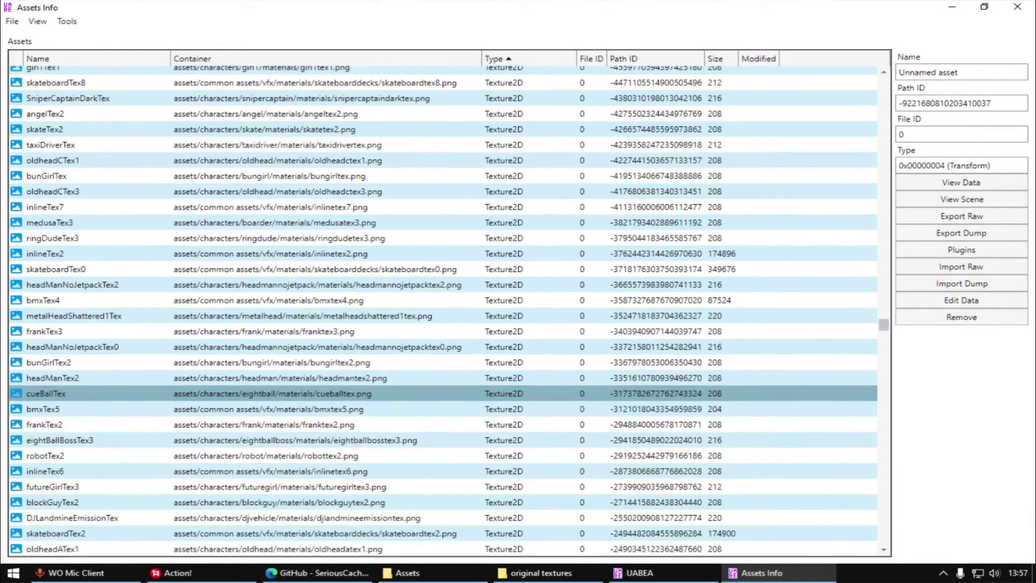
{"action": "scroll", "coordinate": [432, 389], "scroll_direction": "down", "scroll_amount": 4}
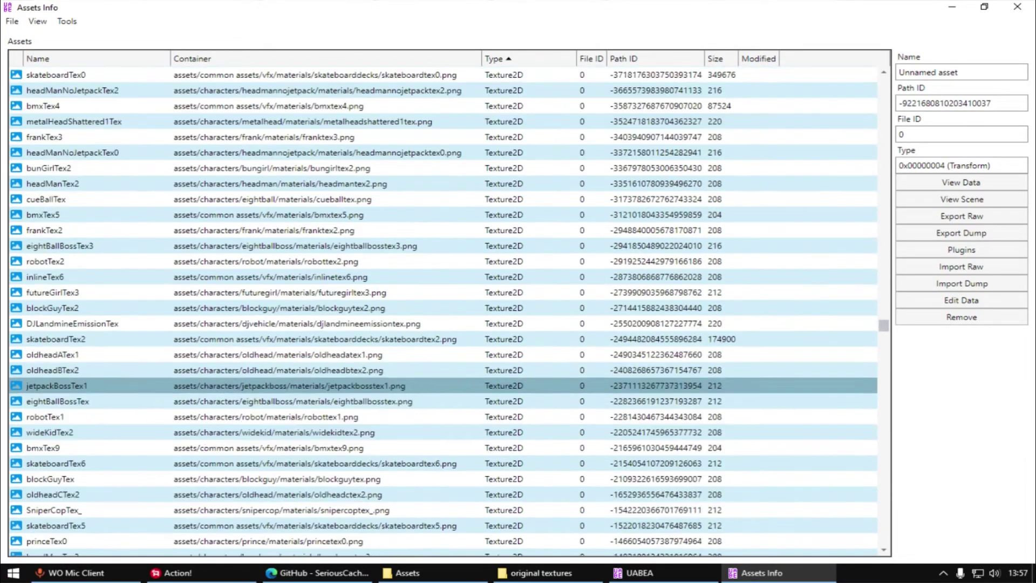
{"action": "scroll", "coordinate": [431, 390], "scroll_direction": "down", "scroll_amount": 5}
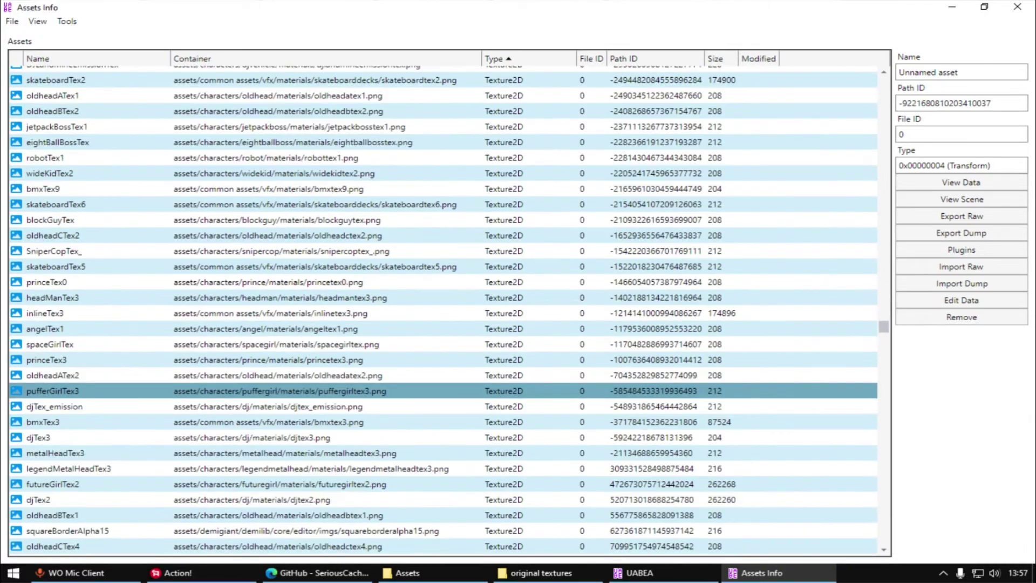
{"action": "scroll", "coordinate": [432, 394], "scroll_direction": "down", "scroll_amount": 4}
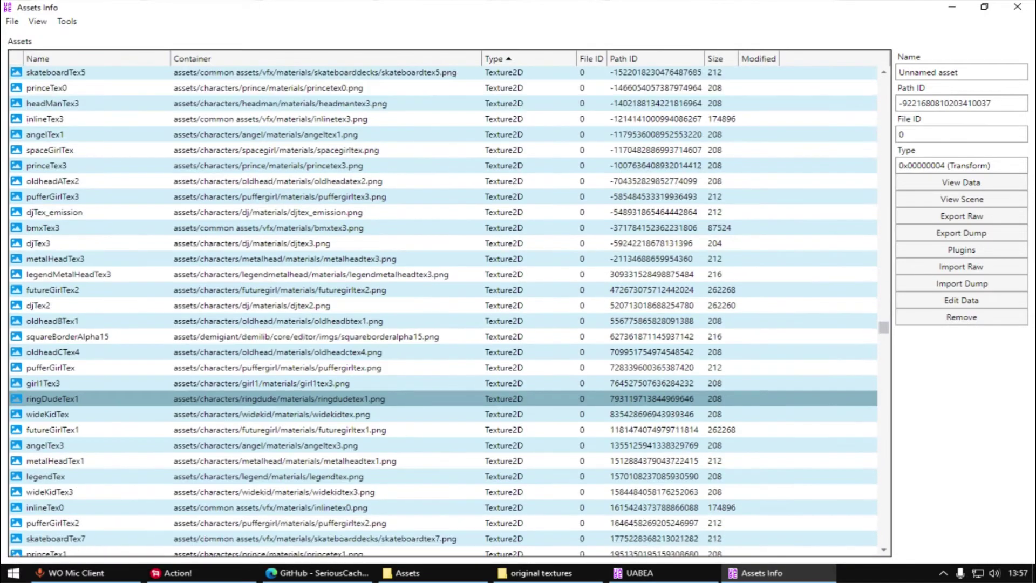
{"action": "scroll", "coordinate": [432, 405], "scroll_direction": "down", "scroll_amount": 1}
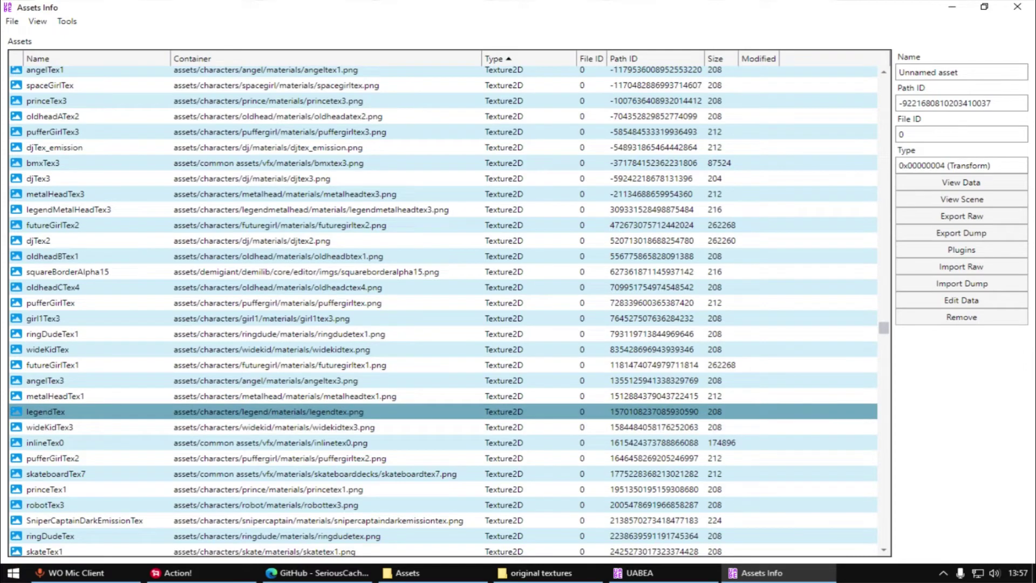
{"action": "scroll", "coordinate": [432, 412], "scroll_direction": "down", "scroll_amount": 2}
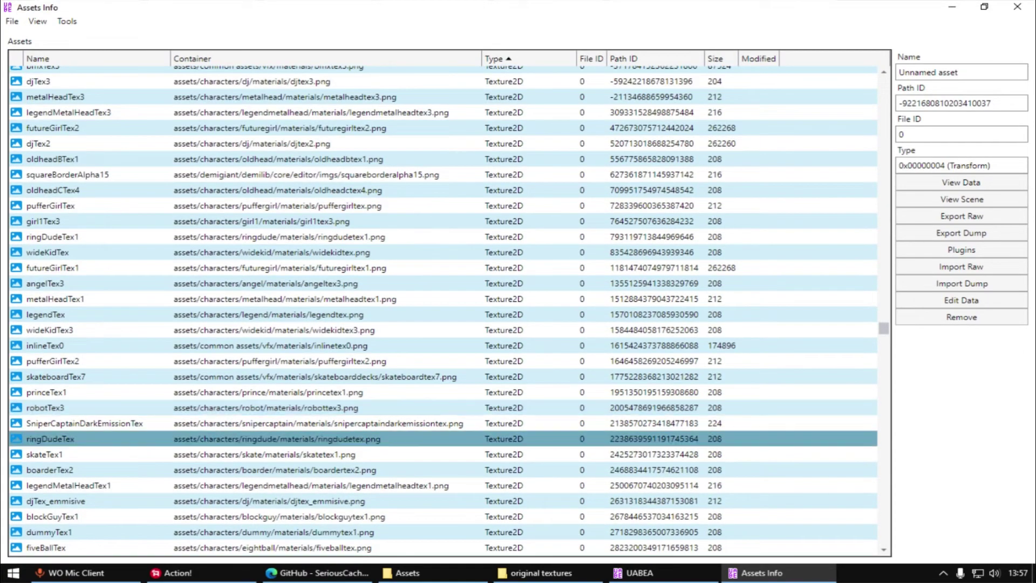
{"action": "scroll", "coordinate": [432, 421], "scroll_direction": "down", "scroll_amount": 1}
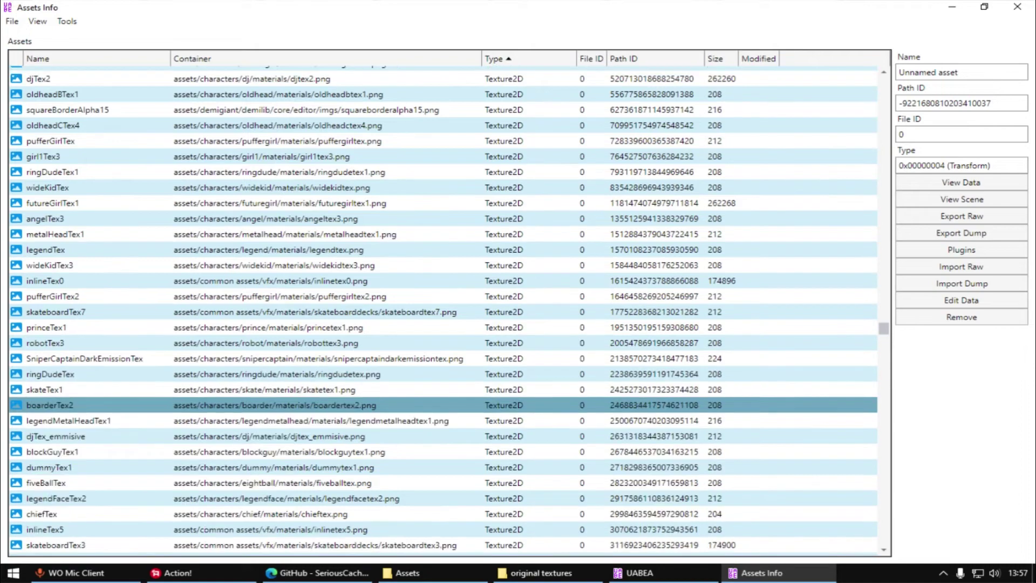
{"action": "scroll", "coordinate": [432, 448], "scroll_direction": "down", "scroll_amount": 1}
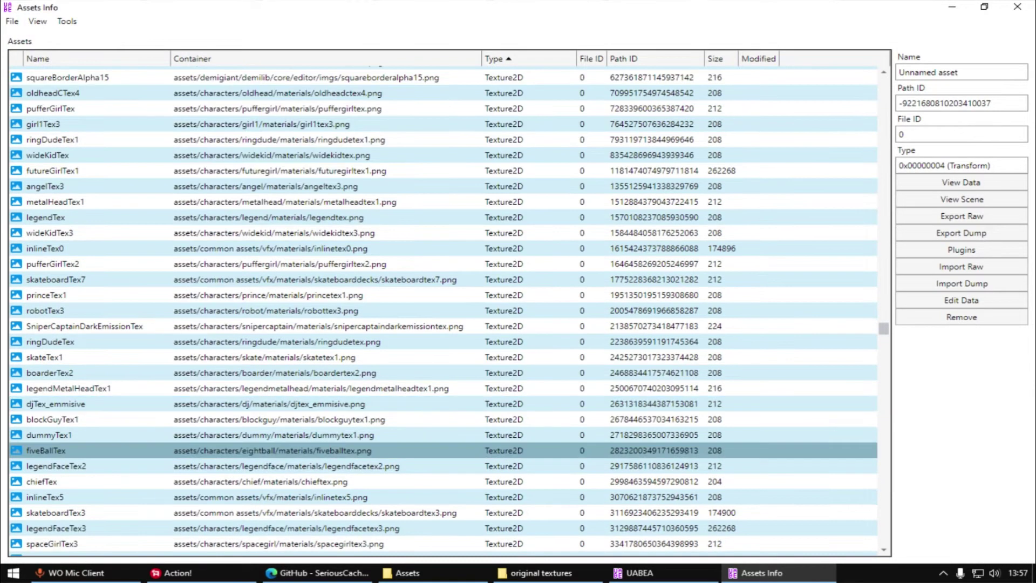
{"action": "scroll", "coordinate": [432, 450], "scroll_direction": "down", "scroll_amount": 1}
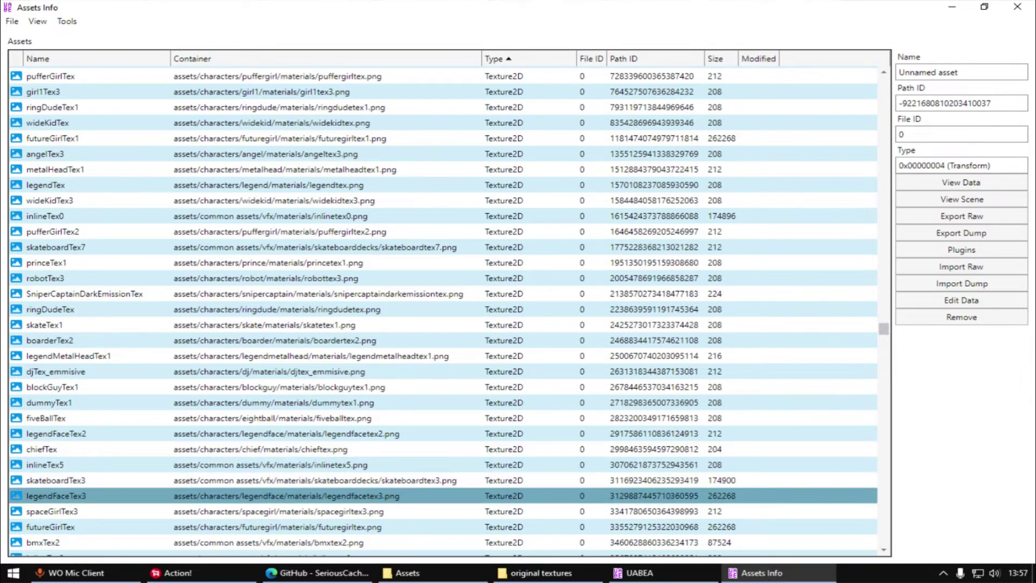
{"action": "left_click", "coordinate": [432, 496]}
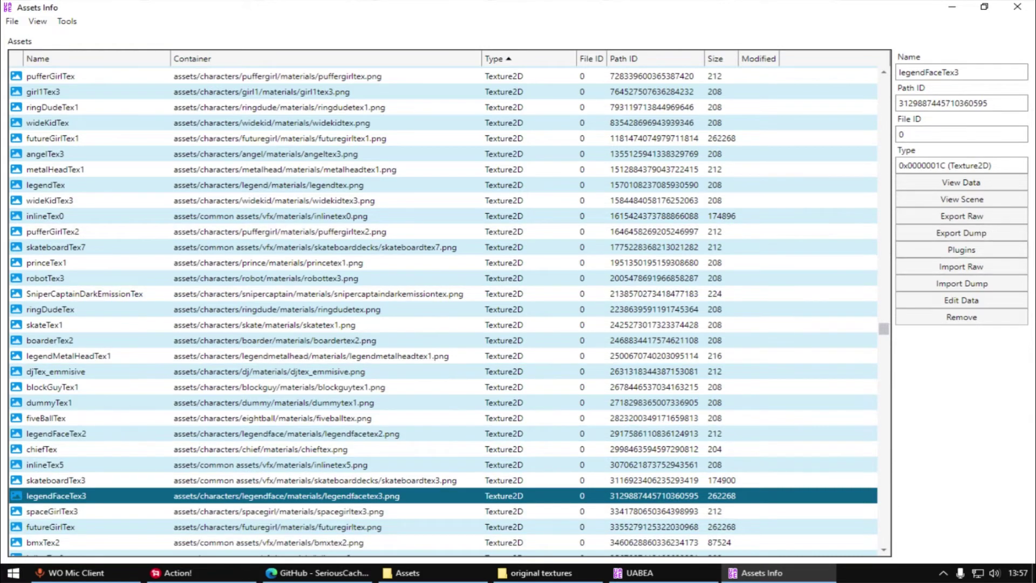
- Export the legendFaceTex3 texture as a PNG file to the desktop, keeping the suggested file name
{"action": "left_click", "coordinate": [962, 249]}
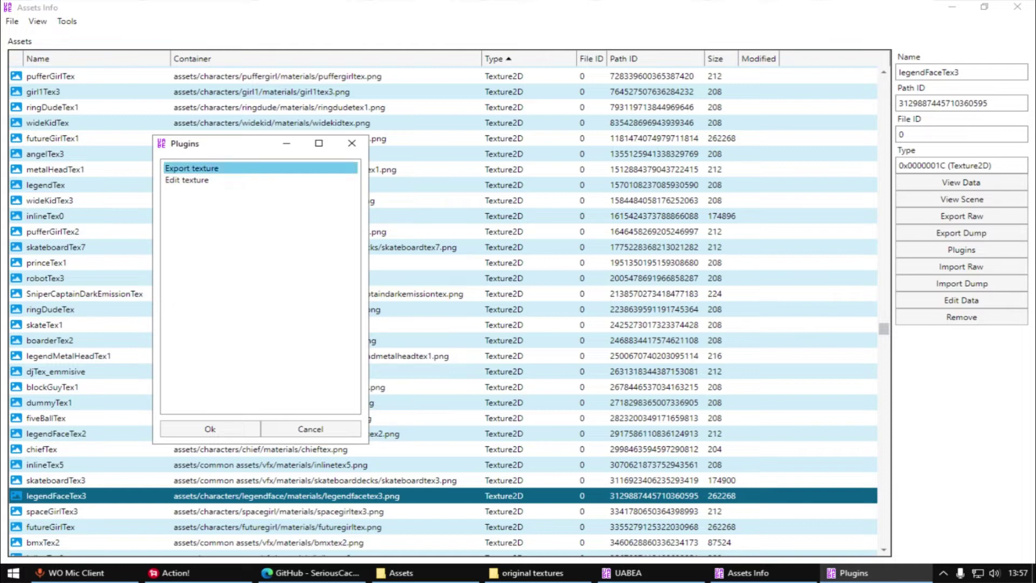
{"action": "left_click", "coordinate": [192, 168]}
{"action": "left_click", "coordinate": [210, 428]}
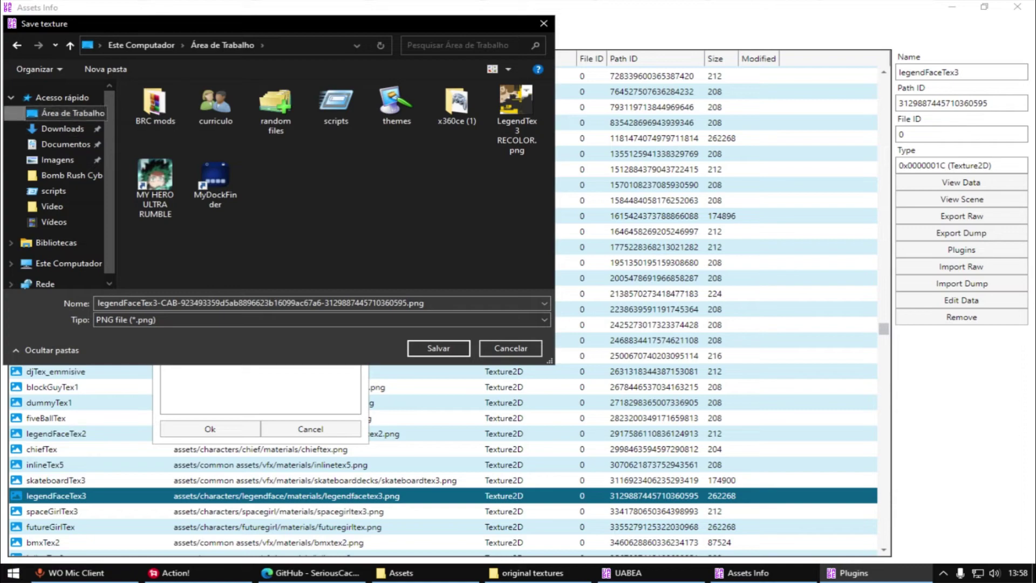
{"action": "left_click", "coordinate": [438, 348]}
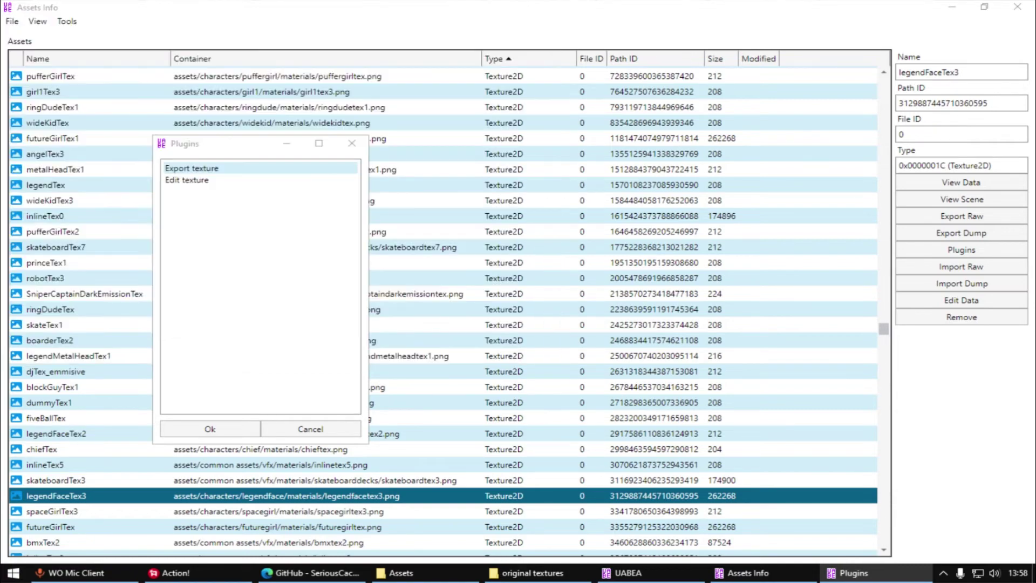
- Show the desktop, move the exported legendFaceTex3 PNG away from the icon columns towards LegendTex3 RECOLOR.png, and view it
{"action": "key", "text": "super+d"}
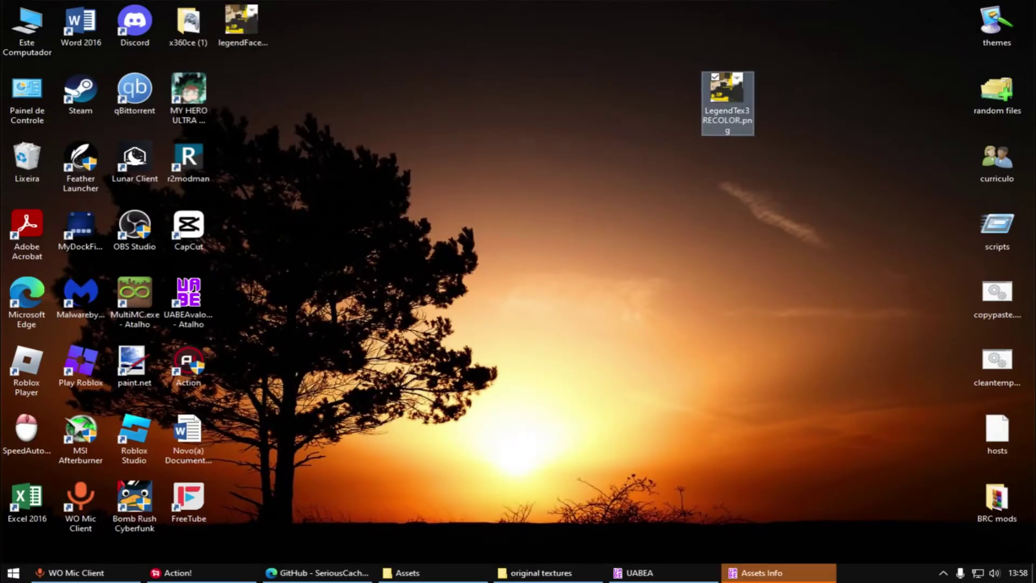
{"action": "left_click_drag", "start_coordinate": [242, 22], "coordinate": [458, 89]}
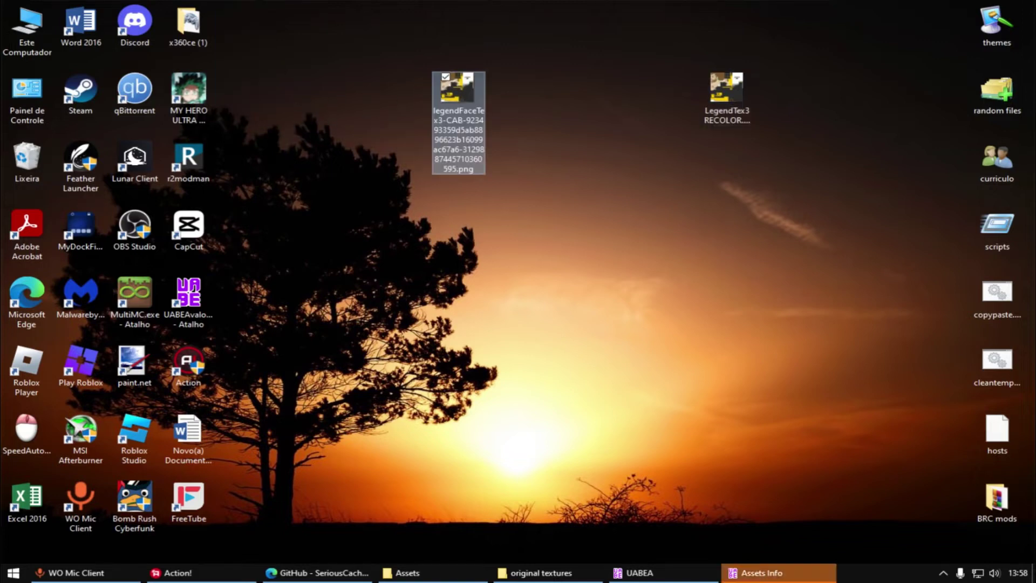
{"action": "left_click", "coordinate": [727, 102]}
{"action": "left_click", "coordinate": [458, 122]}
{"action": "key", "text": "Return"}
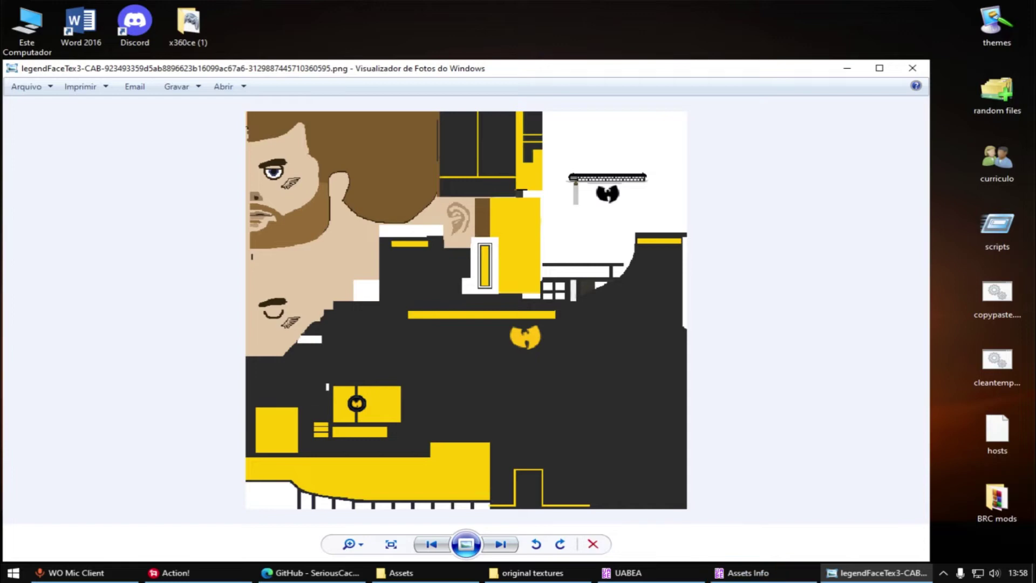
- Open the original legendFaceTex3 image from the original textures folder inside BRC mods
{"action": "left_click", "coordinate": [997, 500]}
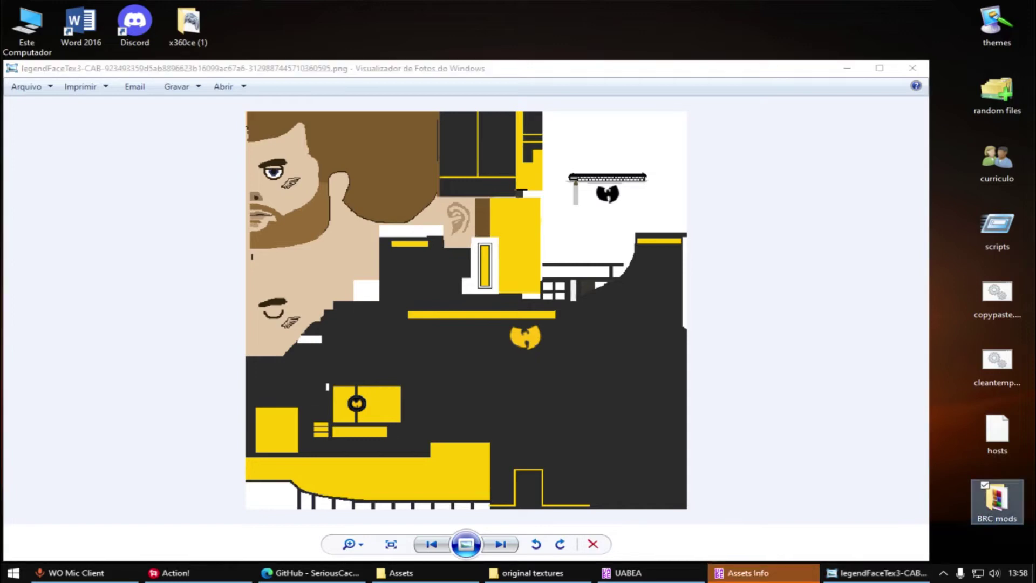
{"action": "double_click", "coordinate": [997, 500]}
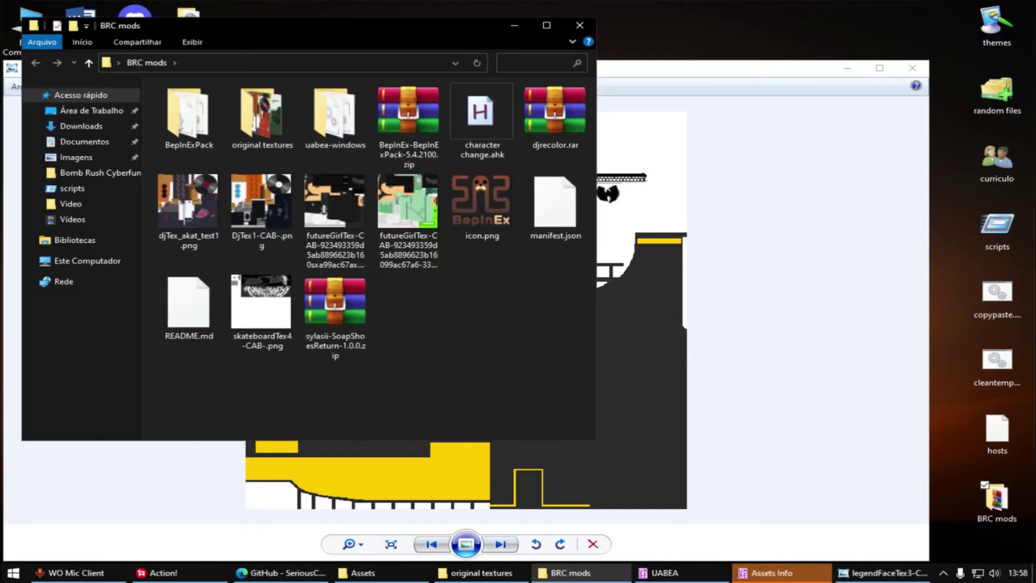
{"action": "double_click", "coordinate": [262, 113]}
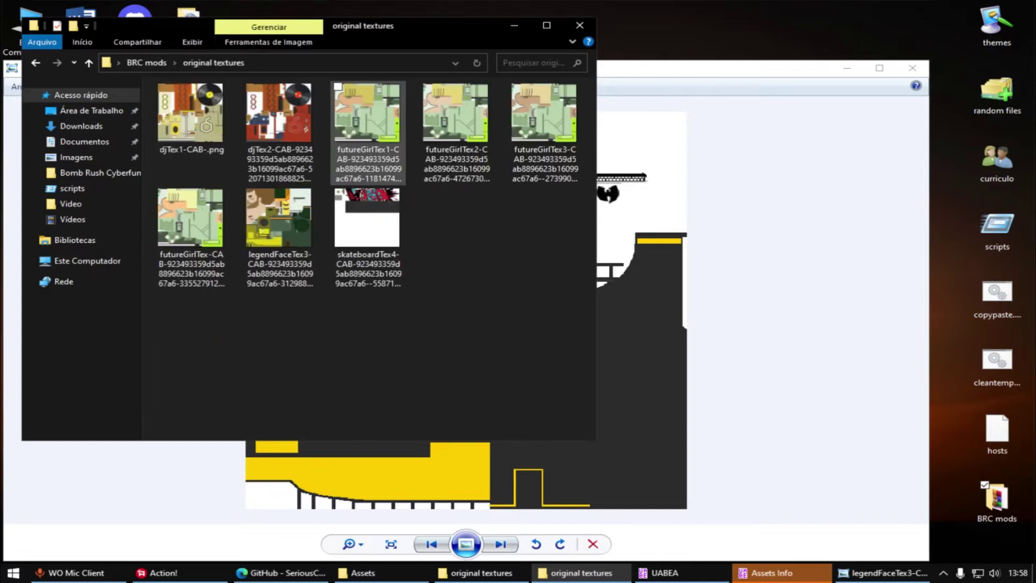
{"action": "double_click", "coordinate": [279, 219]}
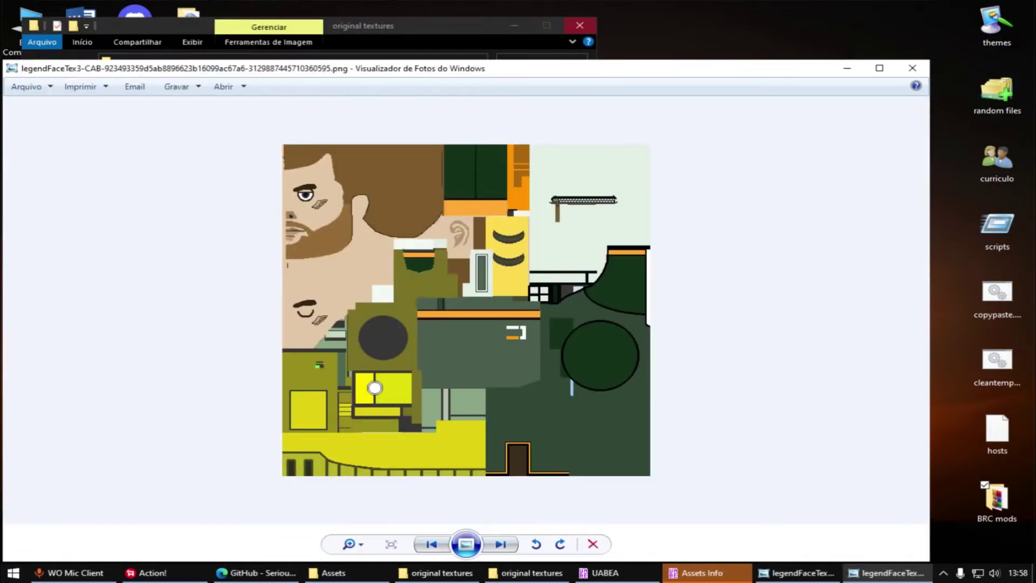
- Shift the original texture's viewer window around to compare it with the exported texture, and close the original
{"action": "left_click_drag", "start_coordinate": [540, 68], "coordinate": [957, 89]}
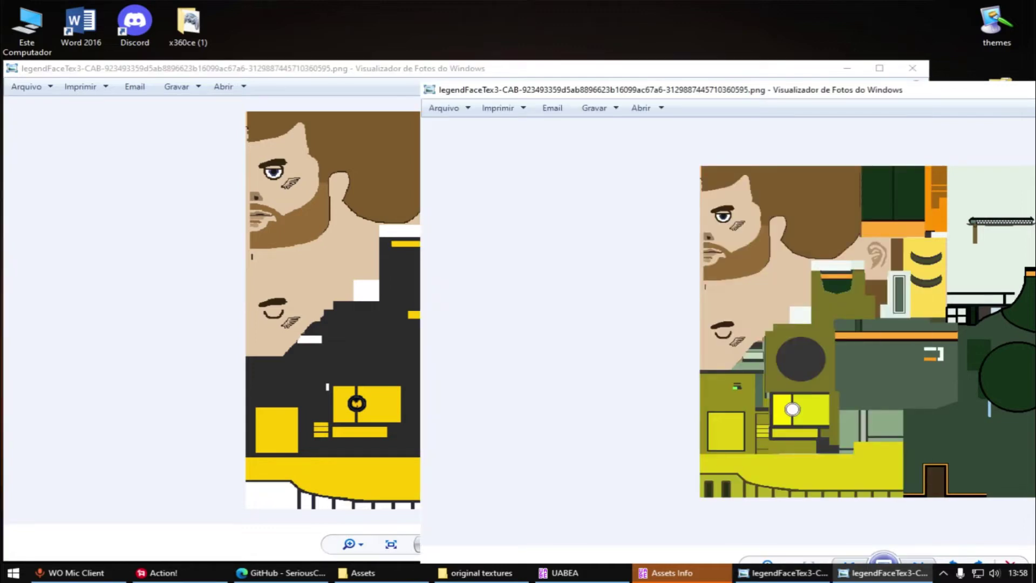
{"action": "left_click_drag", "start_coordinate": [486, 89], "coordinate": [212, 64]}
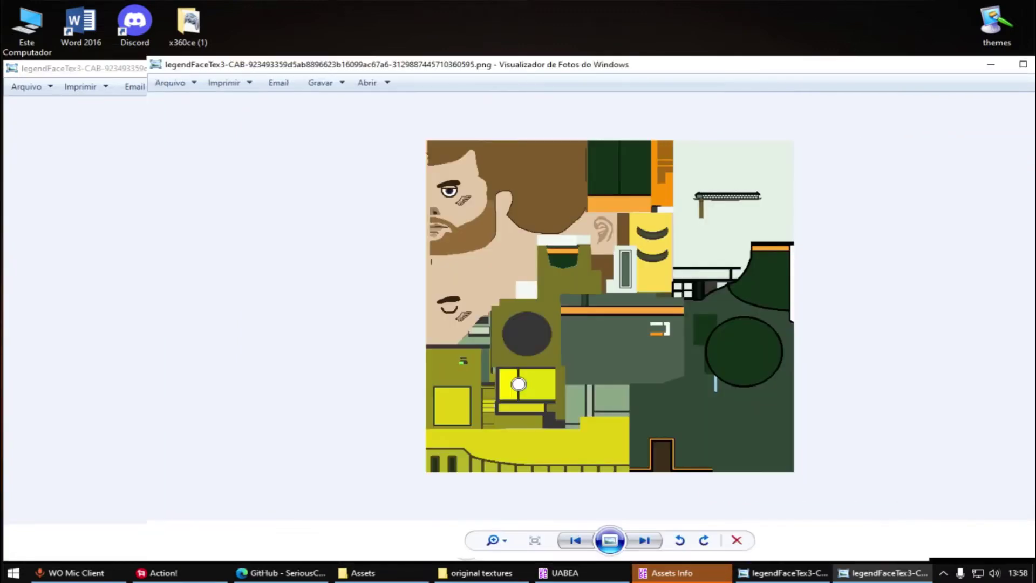
{"action": "left_click_drag", "start_coordinate": [998, 64], "coordinate": [795, 62]}
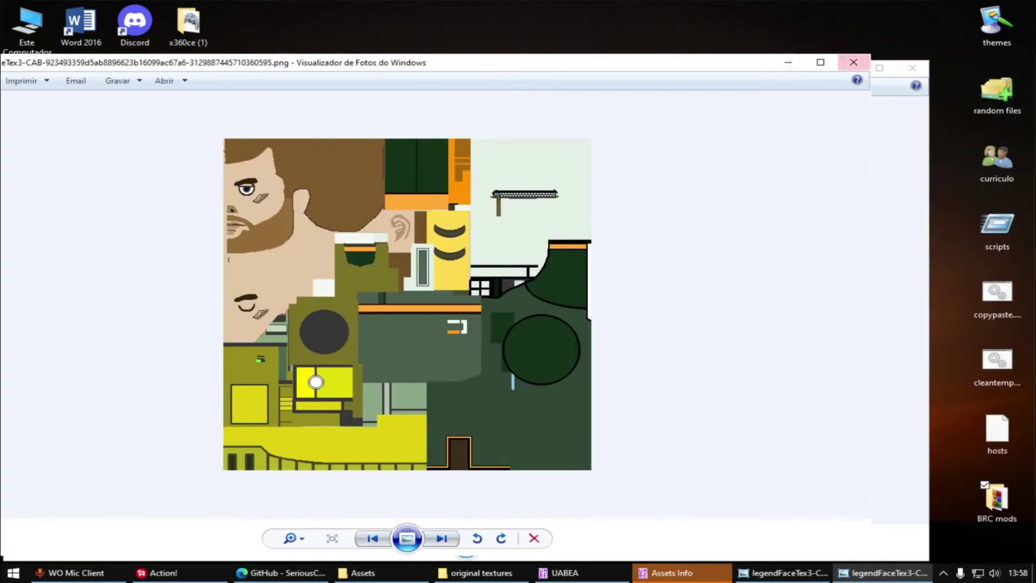
{"action": "left_click", "coordinate": [854, 62]}
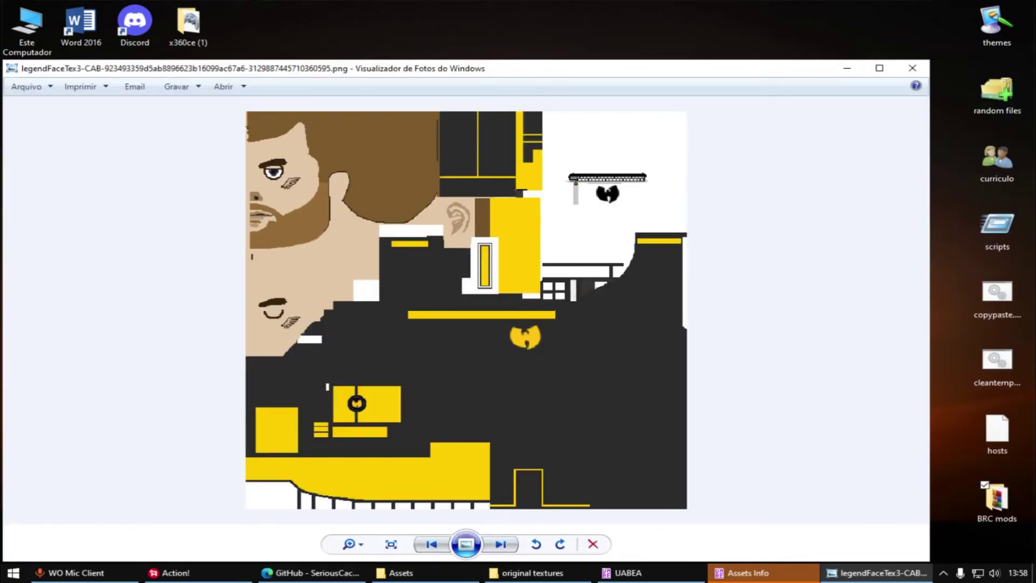
- Minimise the exported texture's viewer, bring it back for another look, and minimise it again
{"action": "left_click", "coordinate": [847, 68]}
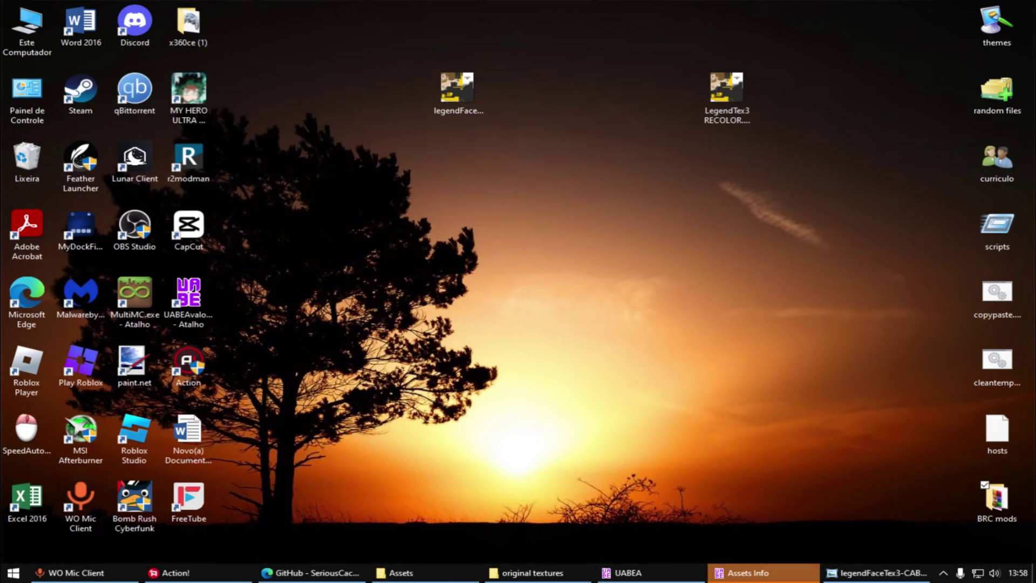
{"action": "mouse_move", "coordinate": [764, 573]}
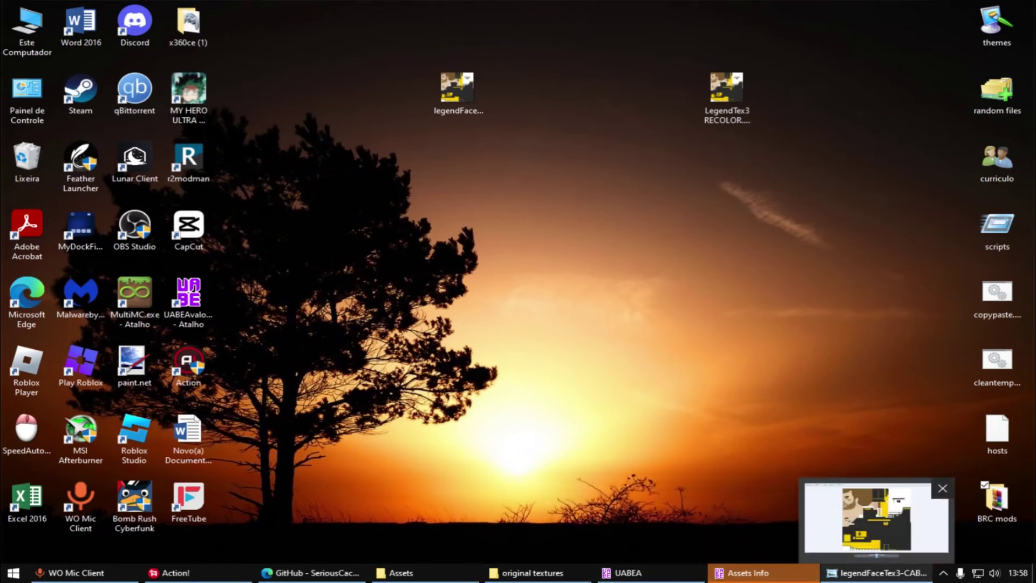
{"action": "left_click", "coordinate": [877, 573]}
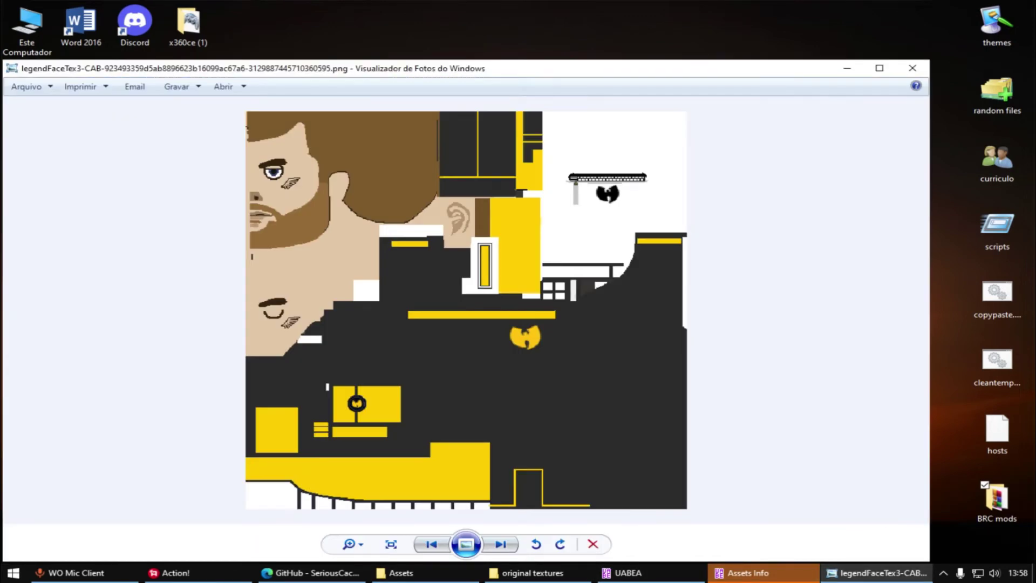
{"action": "left_click", "coordinate": [847, 68]}
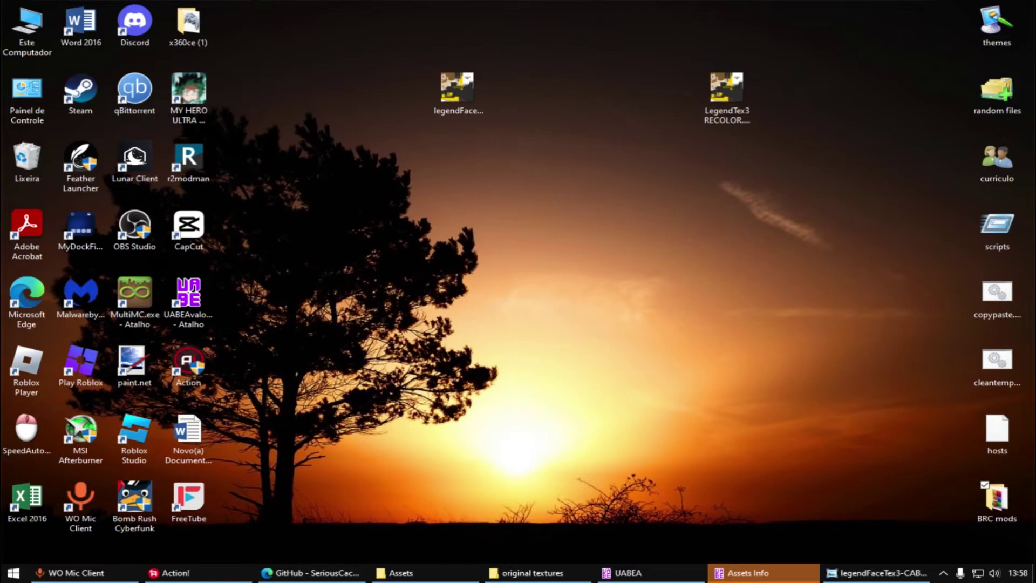
- Shrink the Assets Info window, move LegendTex3 RECOLOR.png clear of it on the desktop, and maximise Assets Info again
{"action": "left_click", "coordinate": [756, 573]}
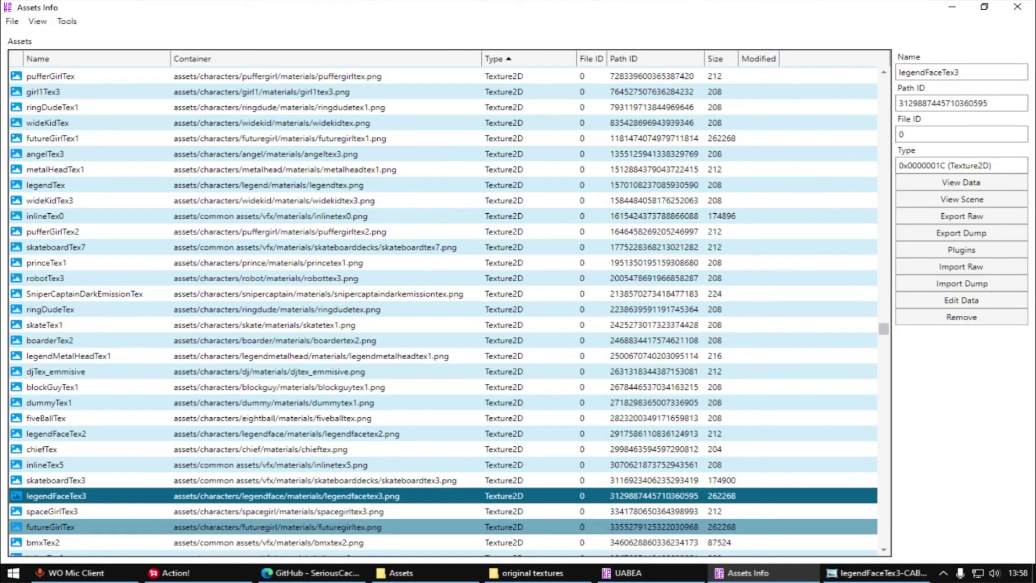
{"action": "key", "text": "super+Down"}
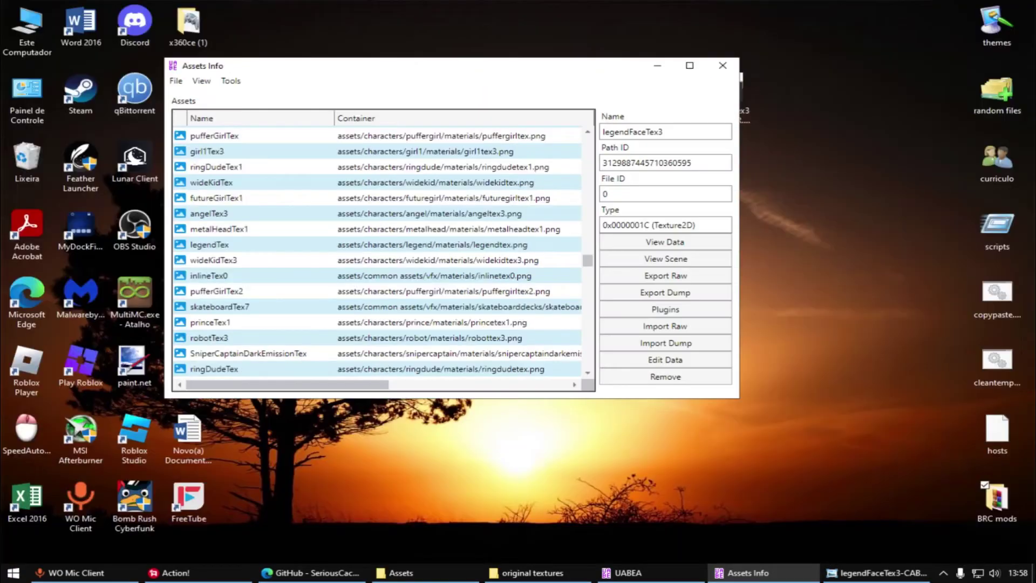
{"action": "left_click_drag", "start_coordinate": [744, 99], "coordinate": [836, 103]}
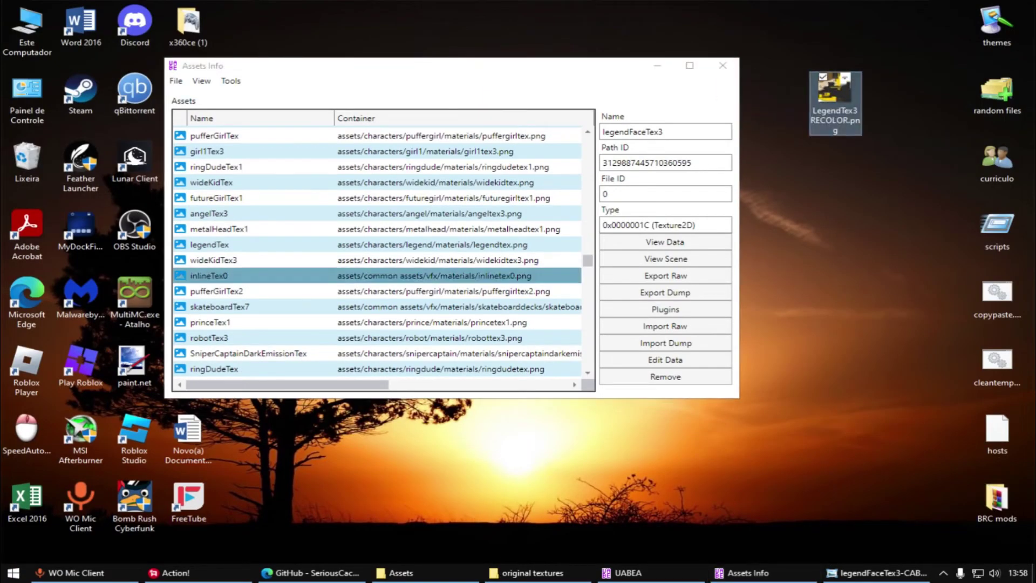
{"action": "key", "text": "super+Up"}
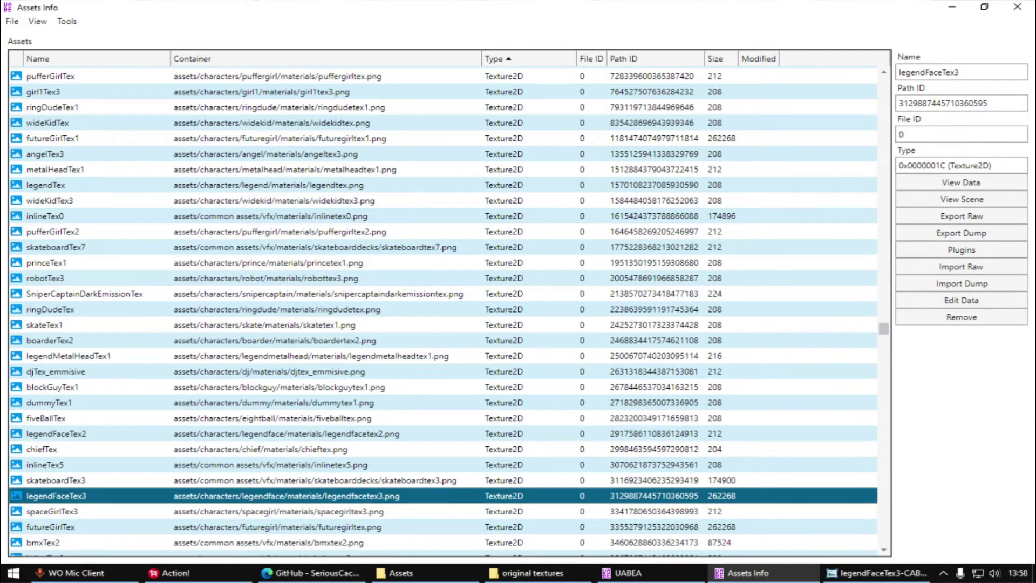
- Edit the legendFaceTex3 texture with the texture plugin, load LegendTex3 RECOLOR.png from the desktop as its image, and save the edit
{"action": "left_click", "coordinate": [962, 249]}
{"action": "left_click", "coordinate": [56, 62]}
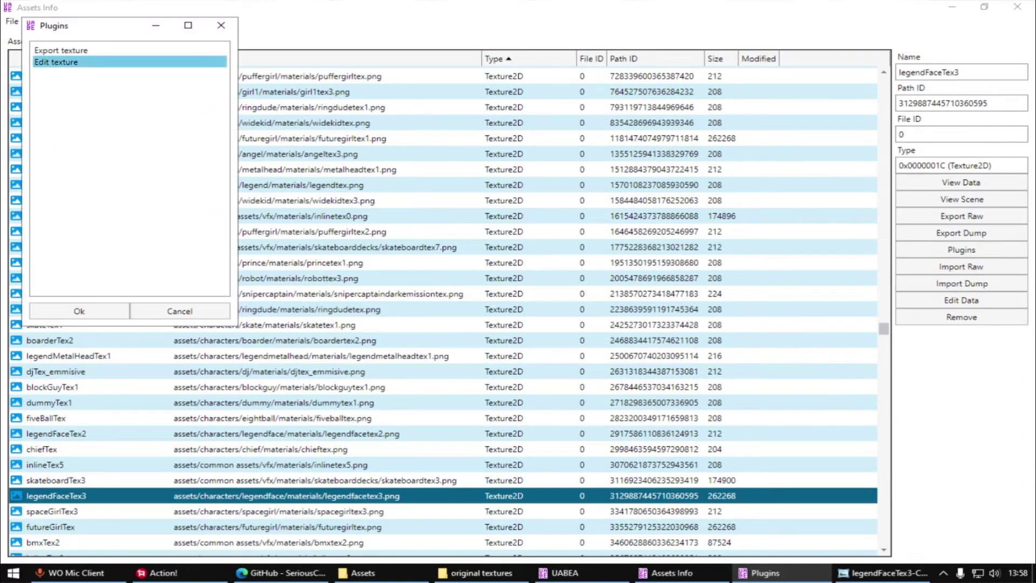
{"action": "left_click", "coordinate": [79, 311]}
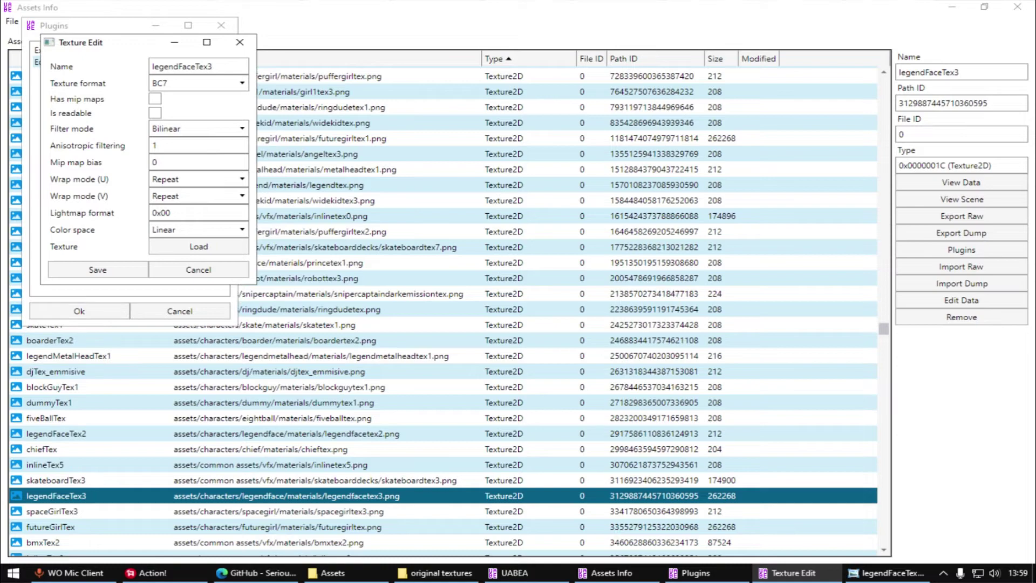
{"action": "left_click", "coordinate": [199, 246]}
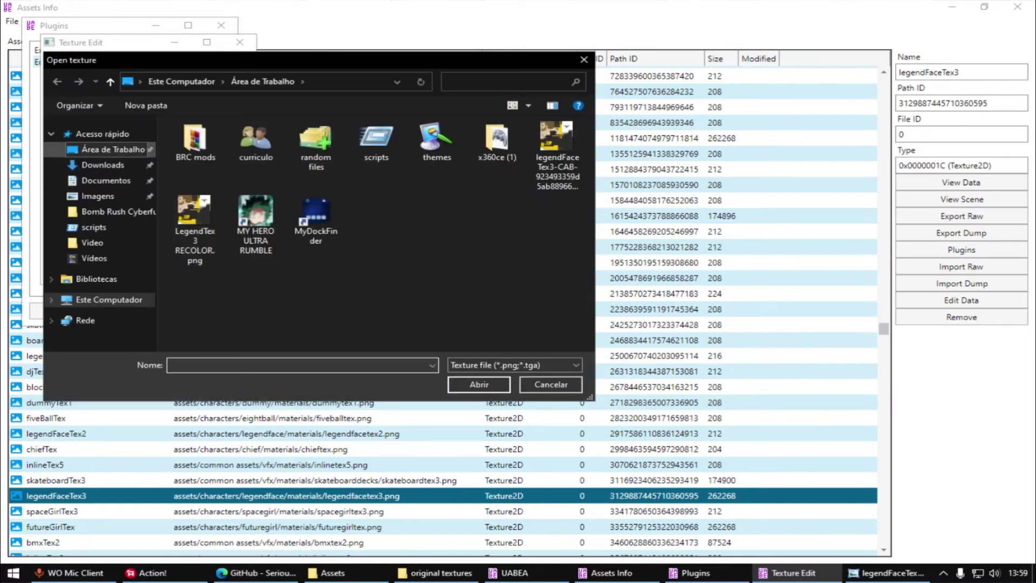
{"action": "double_click", "coordinate": [195, 229]}
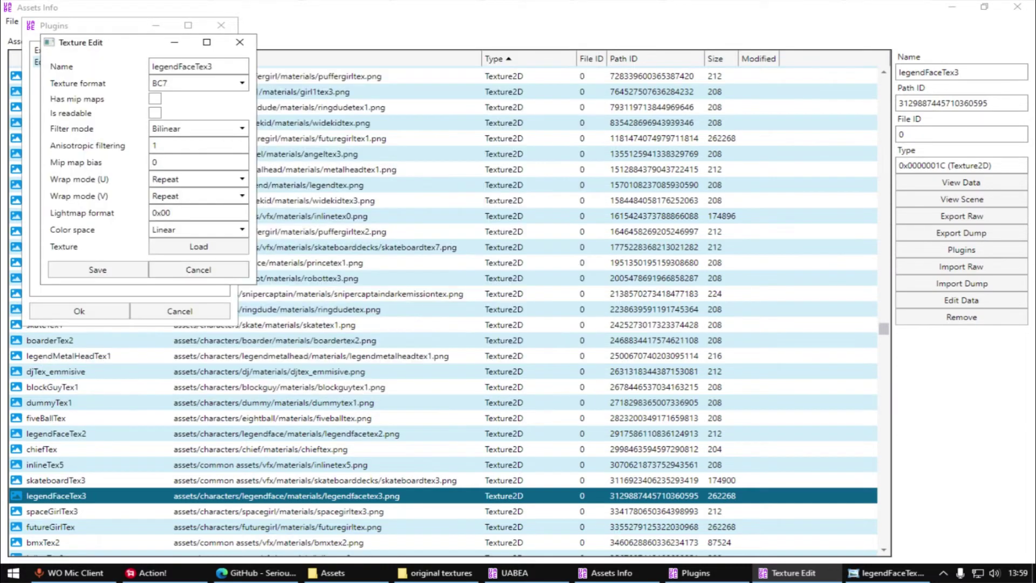
{"action": "left_click", "coordinate": [98, 269]}
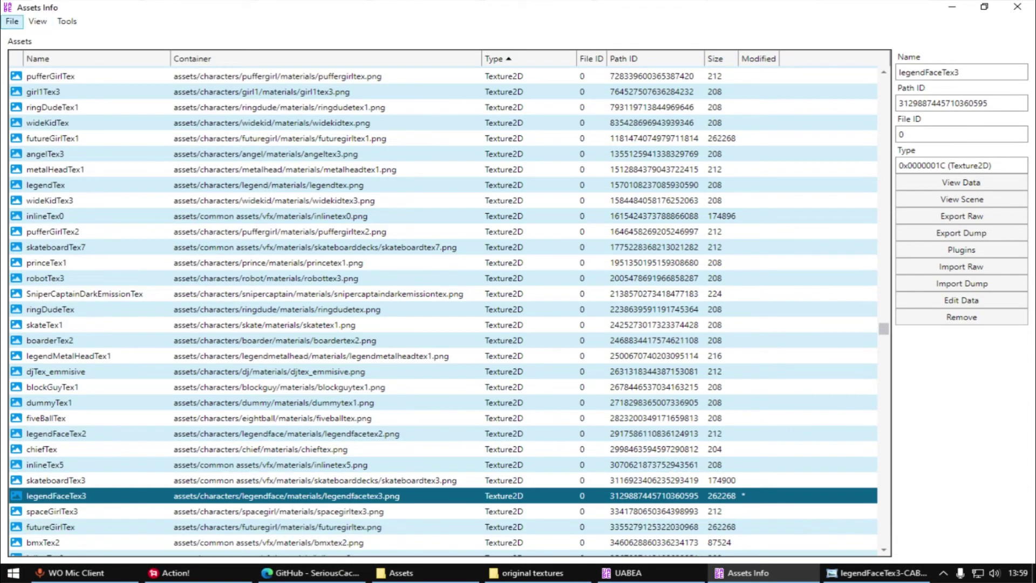
- Save the modified assets file, save the change into the characters bundle, and close UABEA
{"action": "left_click", "coordinate": [12, 21]}
{"action": "left_click", "coordinate": [37, 54]}
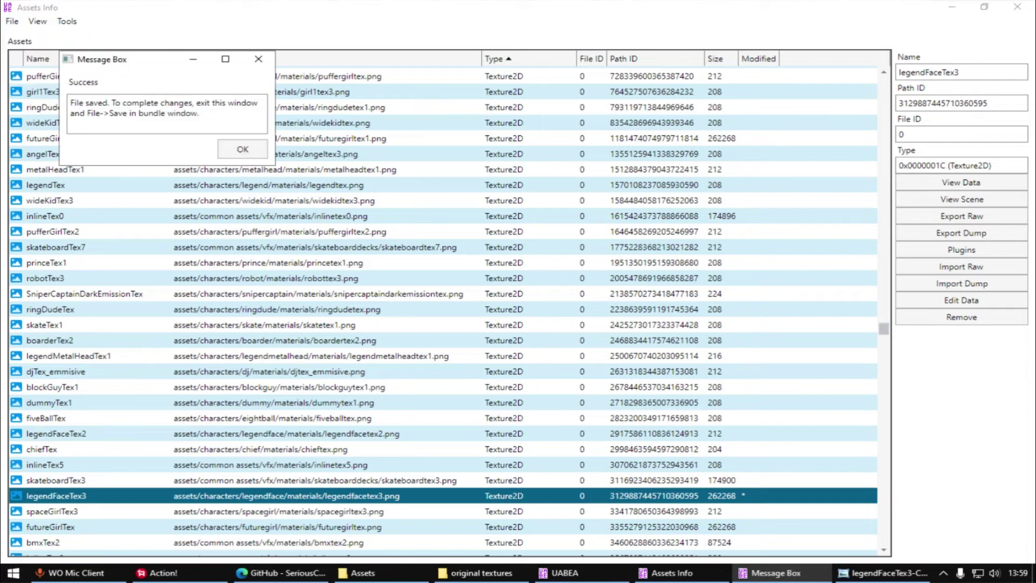
{"action": "left_click", "coordinate": [241, 148]}
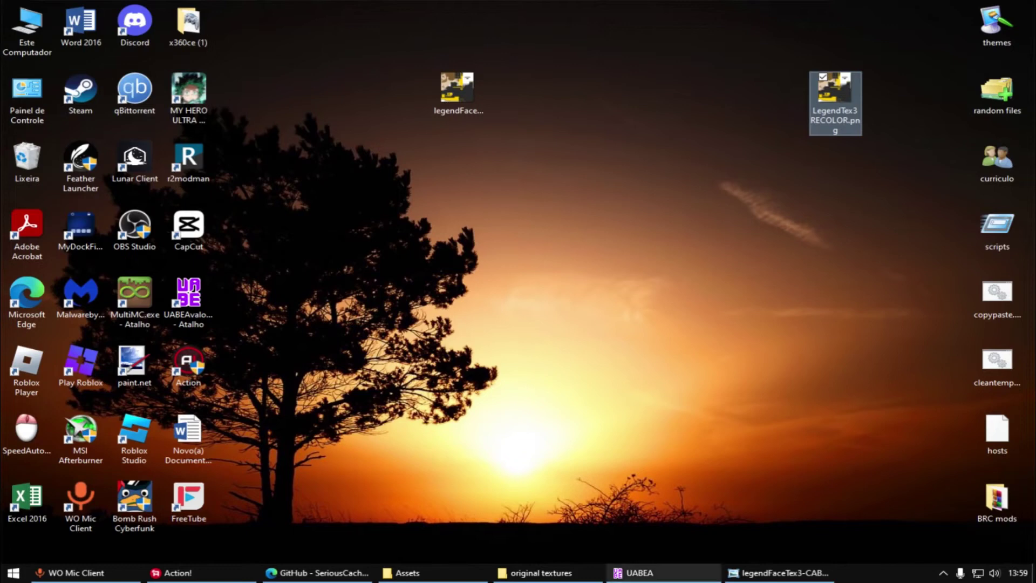
{"action": "left_click", "coordinate": [663, 573]}
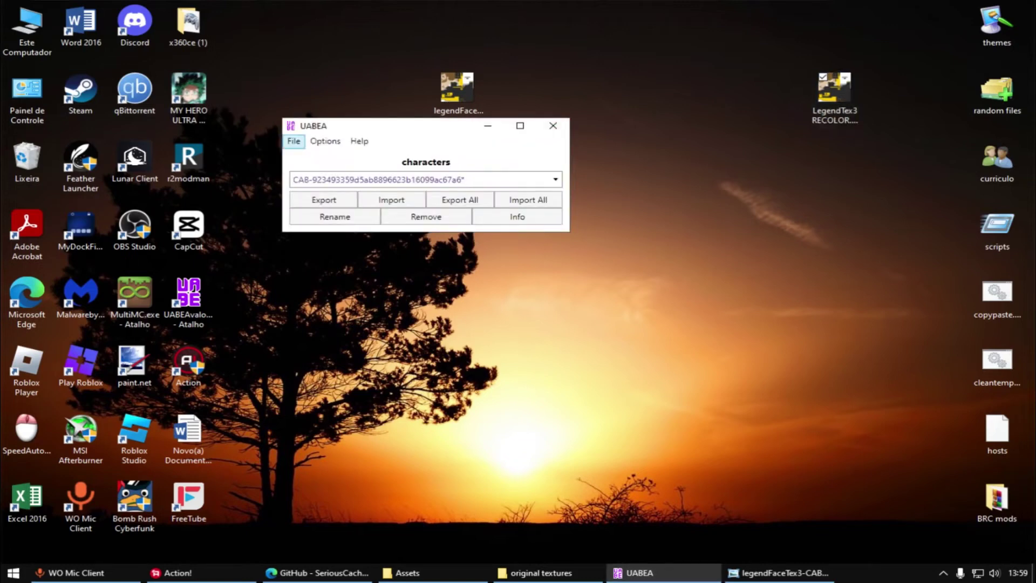
{"action": "left_click", "coordinate": [294, 141]}
{"action": "left_click", "coordinate": [319, 205]}
{"action": "left_click", "coordinate": [553, 126]}
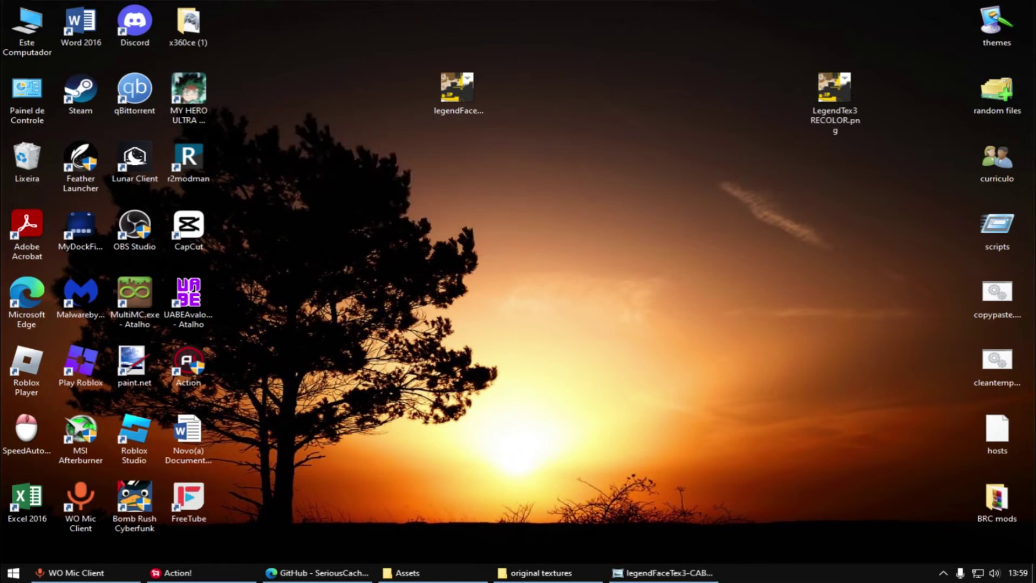
- Delete the exported legendFaceTex3 image from the desktop and close the original textures, Assets and image viewer windows
{"action": "left_click_drag", "start_coordinate": [370, 71], "coordinate": [496, 116]}
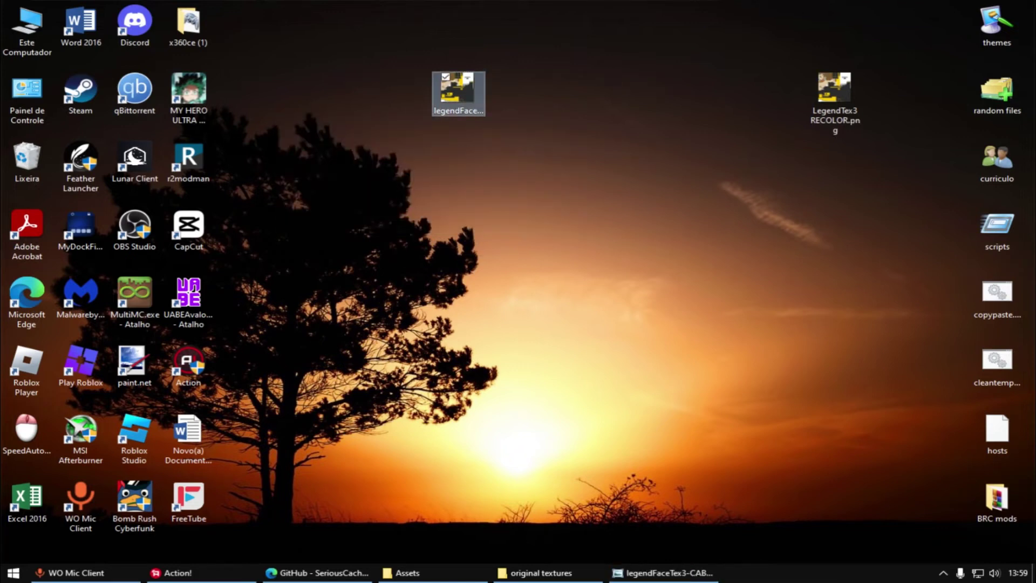
{"action": "key", "text": "Delete"}
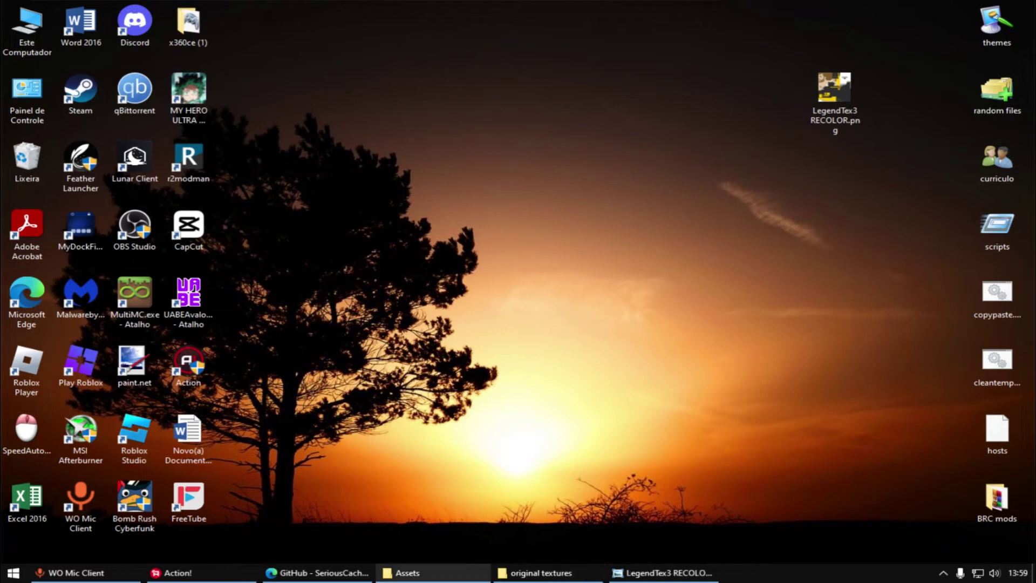
{"action": "left_click", "coordinate": [541, 572]}
{"action": "key", "text": "alt+F4"}
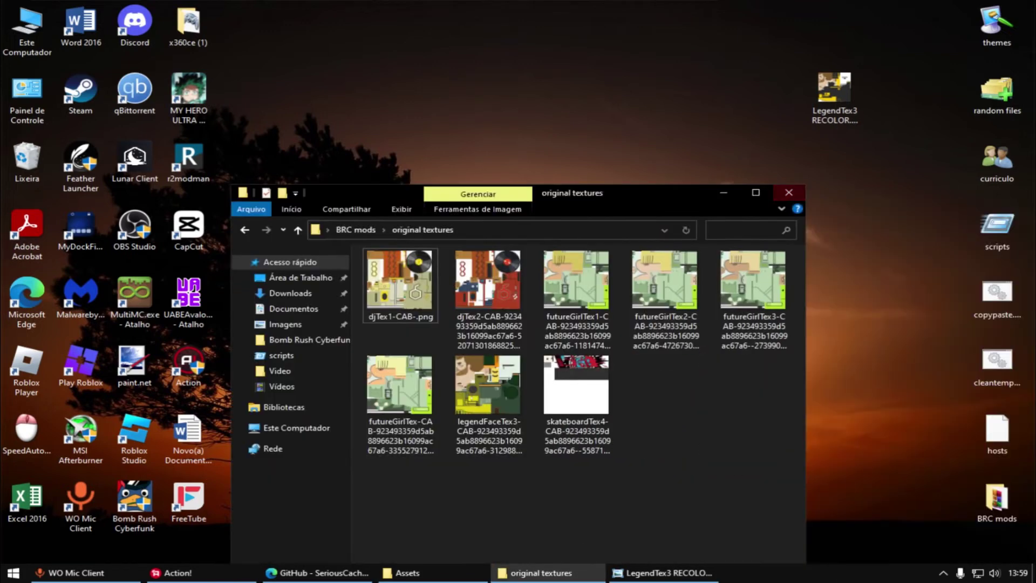
{"action": "left_click", "coordinate": [407, 573]}
{"action": "key", "text": "alt+F4"}
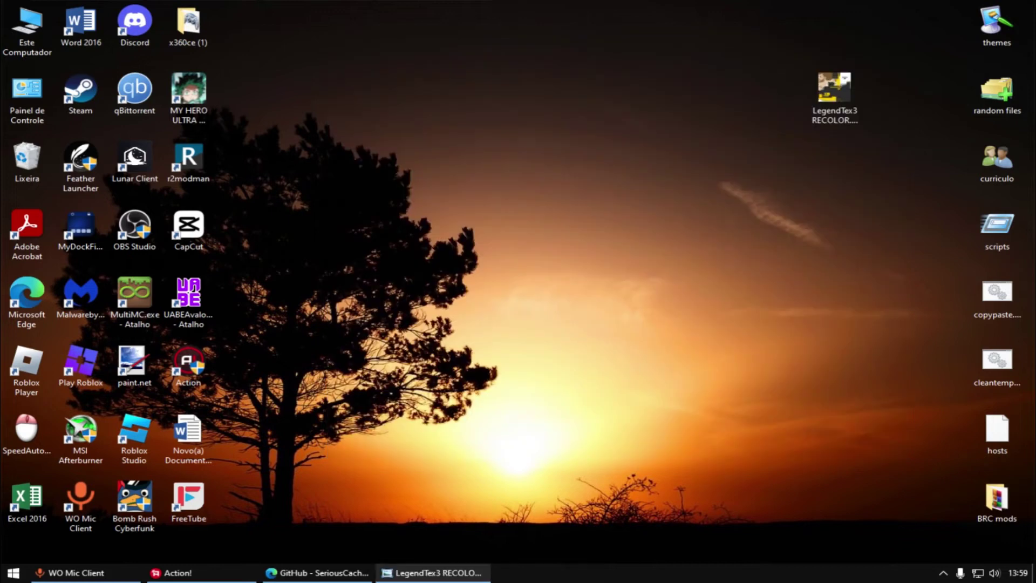
{"action": "key", "text": "alt+Tab"}
{"action": "key", "text": "alt+F4"}
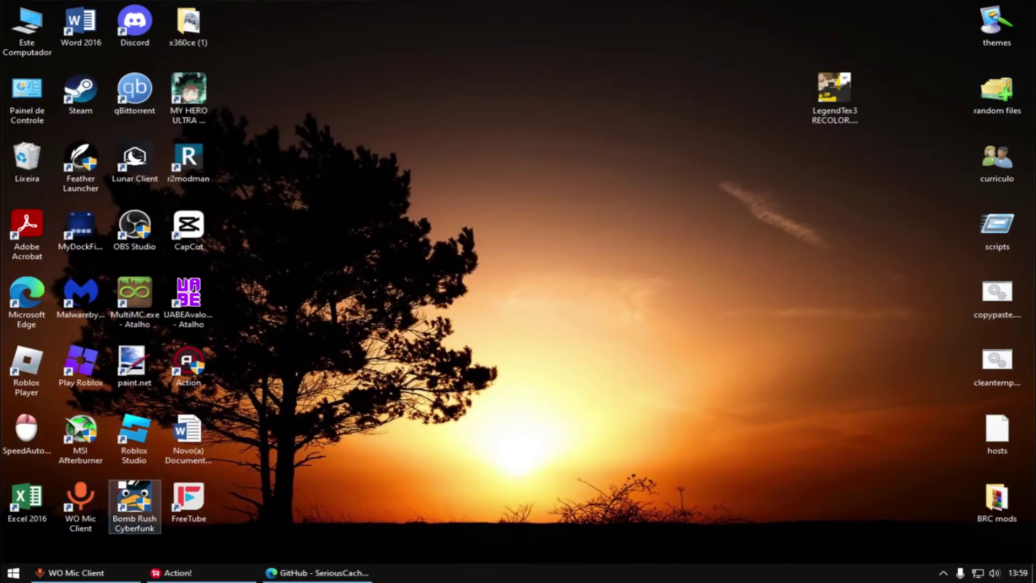
- Launch Bomb Rush Cyberfunk, browse the character selection from Shine past Bel to Devil Theory, and leave the selection
{"action": "left_click", "coordinate": [135, 506]}
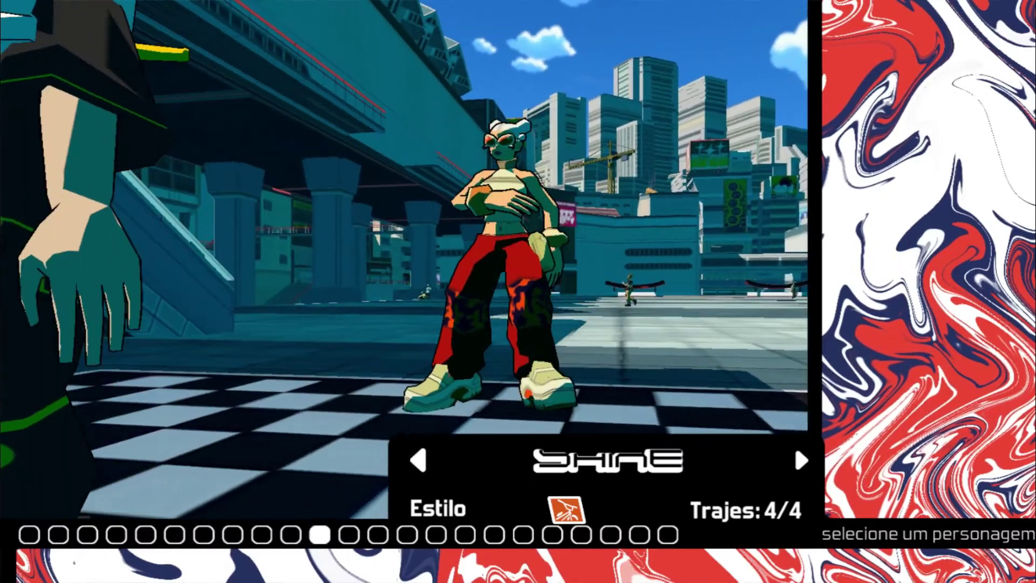
{"action": "key", "text": "Left"}
{"action": "key", "text": "Left"}
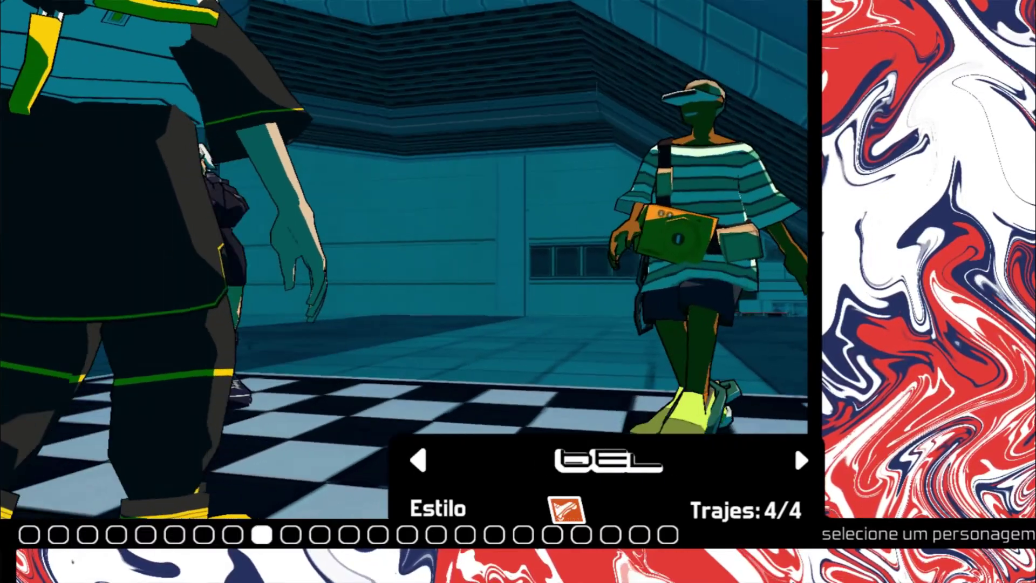
{"action": "key", "text": "Left"}
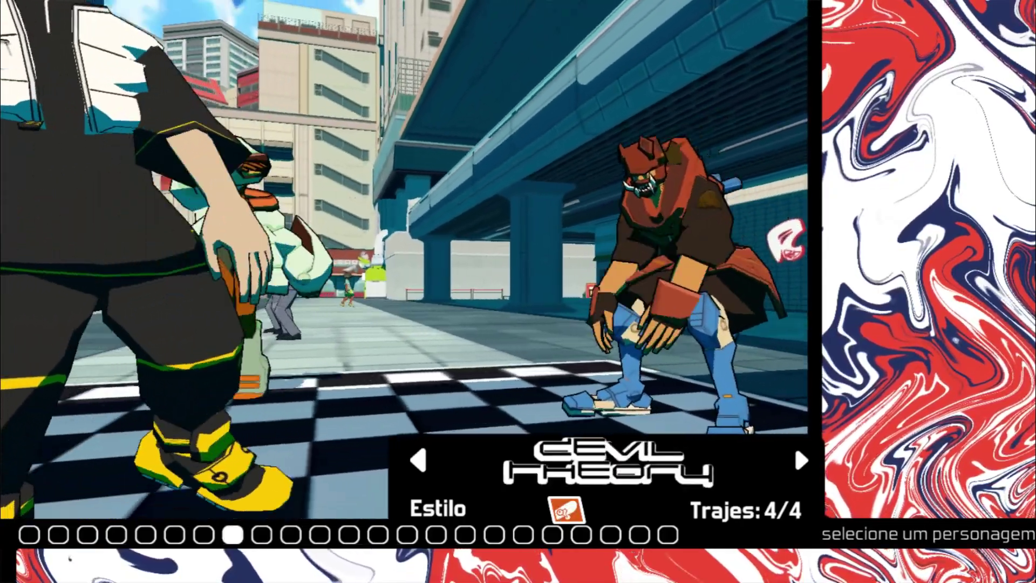
{"action": "key", "text": "Return"}
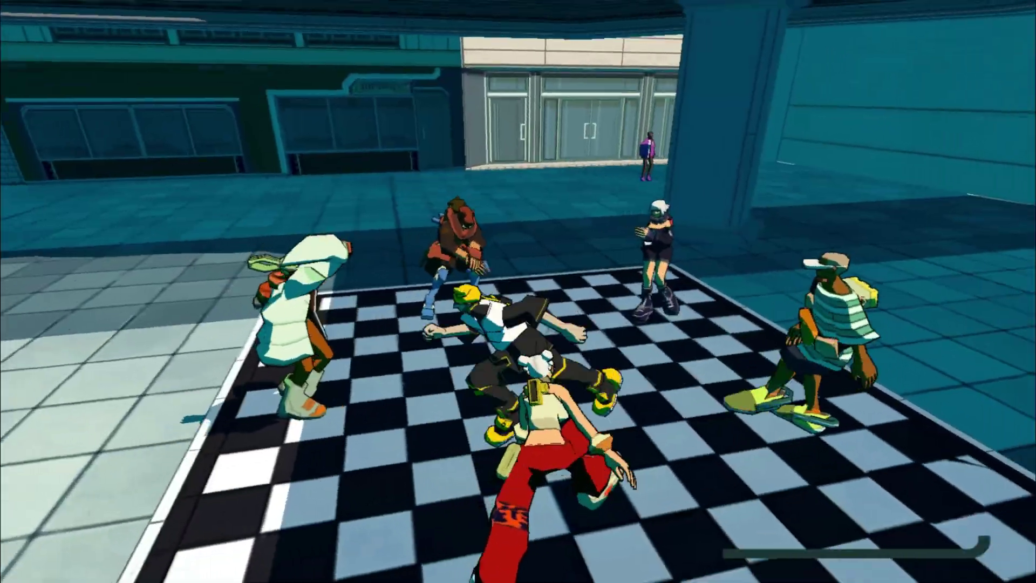
- Run the recoloured character around the checkered dance floor to inspect its new texture, and quit the game
{"action": "key", "text": "a"}
{"action": "key", "text": "s"}
{"action": "key", "text": "d"}
{"action": "key", "text": "w"}
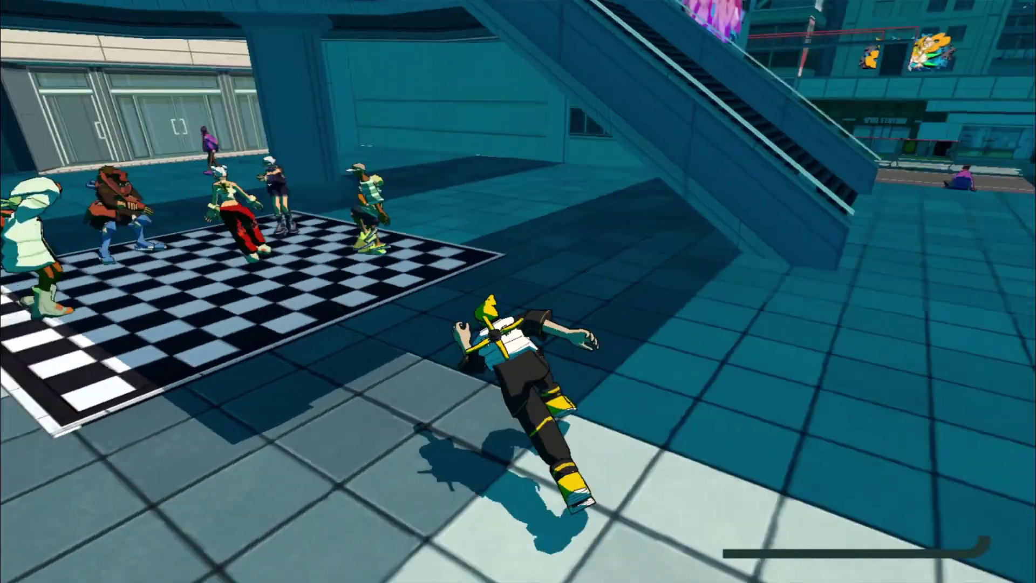
{"action": "key", "text": "a"}
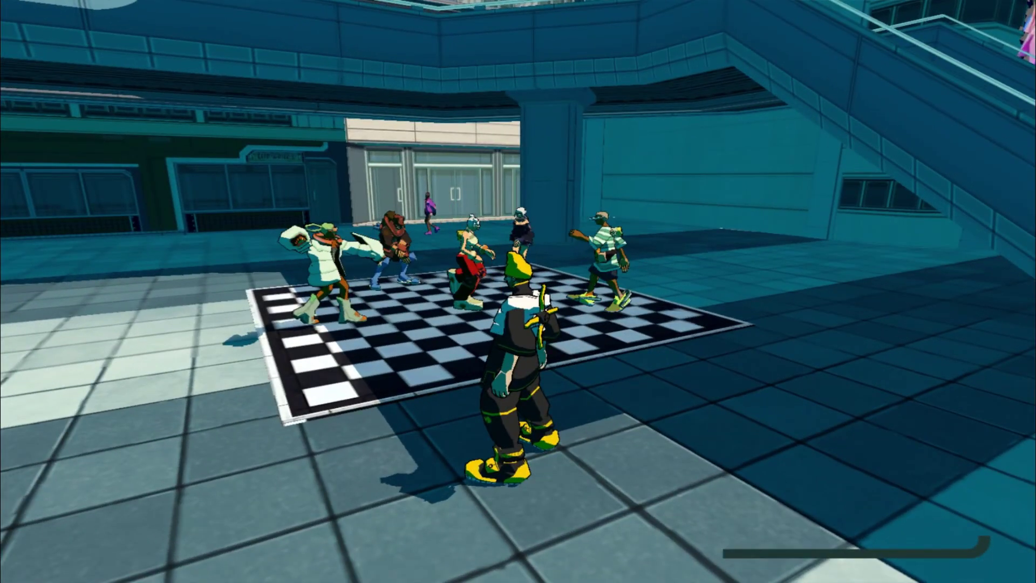
{"action": "key", "text": "alt+F4"}
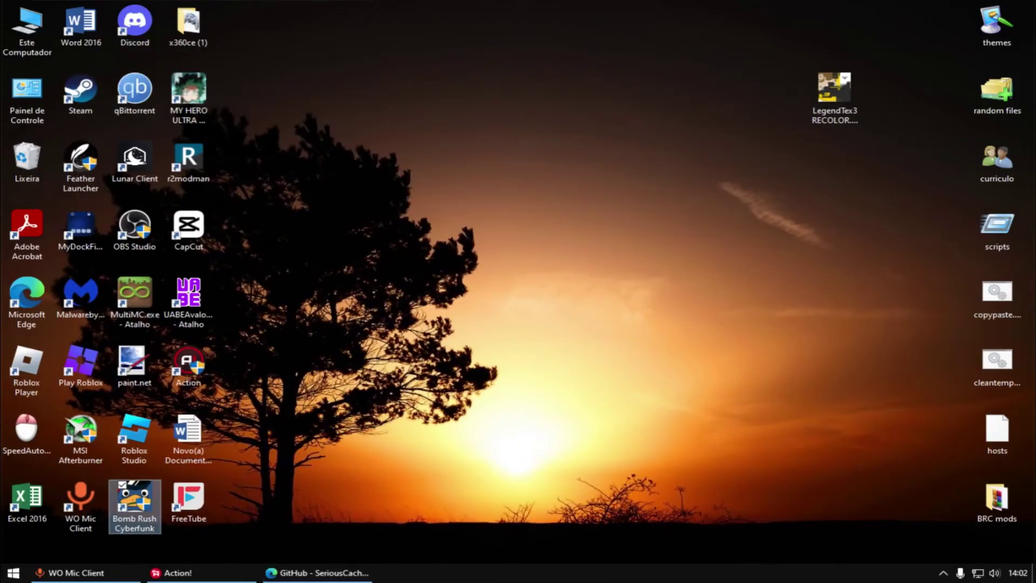
- Open r2modman with the Default profile for Bomb Rush Cyberfunk and expand the CrewBoom entry among the installed mods
{"action": "double_click", "coordinate": [189, 159]}
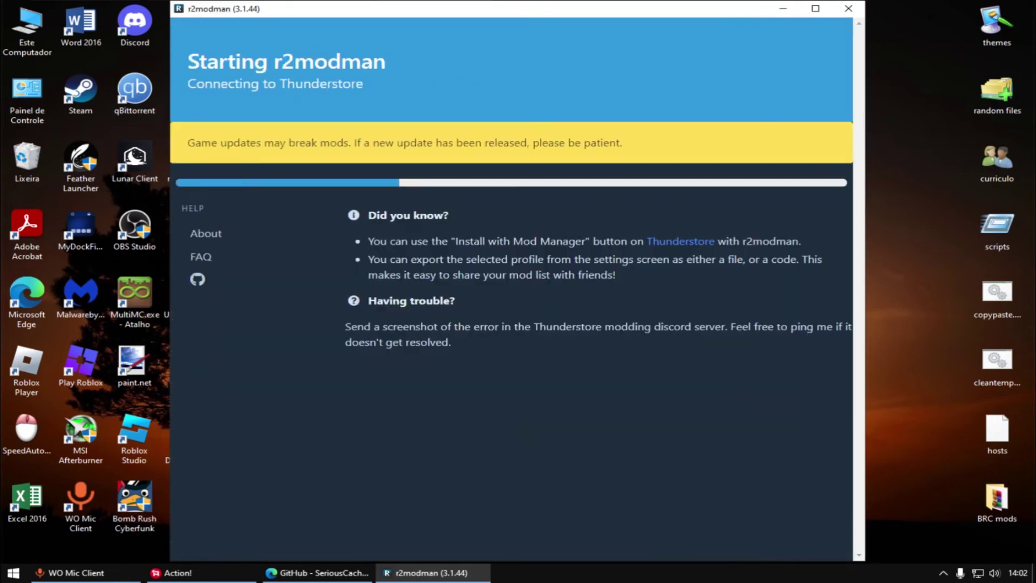
{"action": "left_click", "coordinate": [201, 233]}
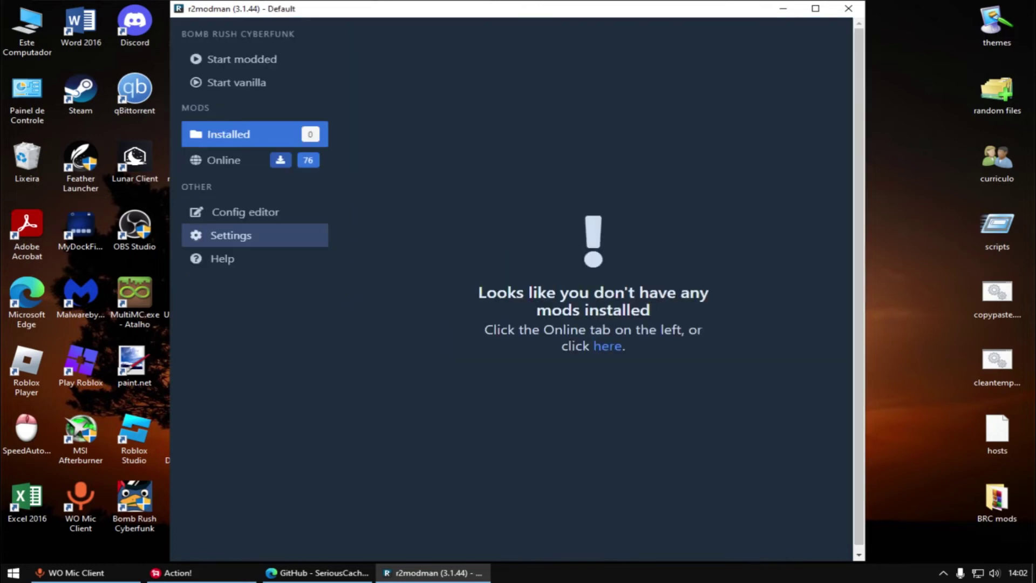
{"action": "scroll", "coordinate": [599, 317], "scroll_direction": "down", "scroll_amount": 8}
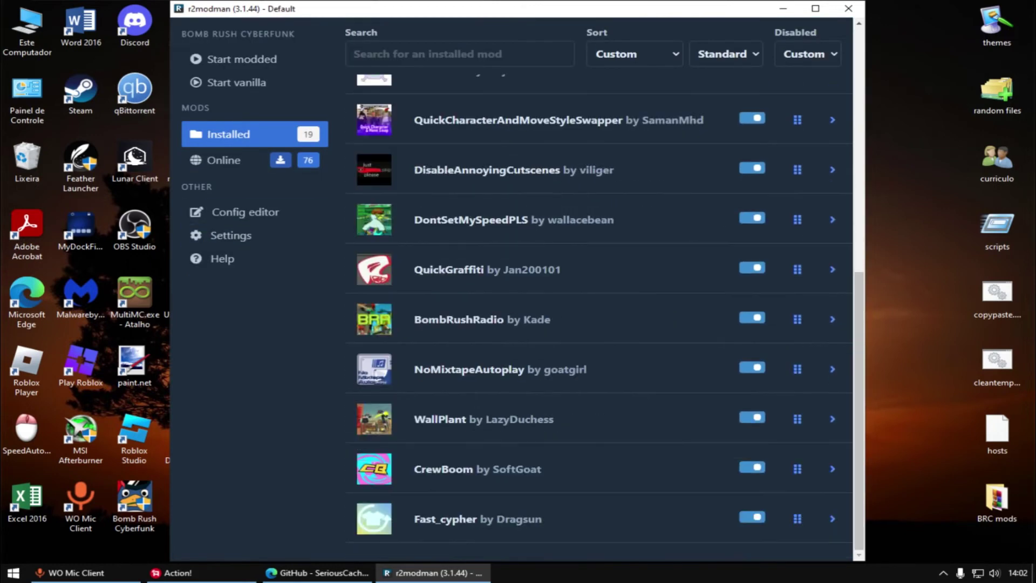
{"action": "left_click", "coordinate": [477, 469]}
{"action": "scroll", "coordinate": [599, 378], "scroll_direction": "down", "scroll_amount": 1}
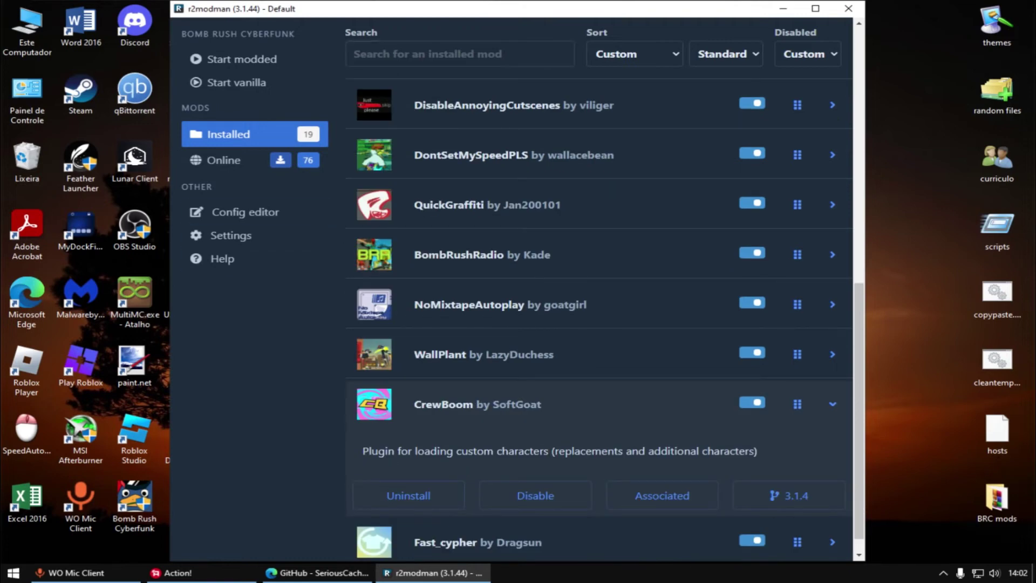
- Move r2modman aside, open the game's file location, and go to BepInEx\config\CrewBoom to look at the masked felix files
{"action": "left_click_drag", "start_coordinate": [688, 7], "coordinate": [852, 8]}
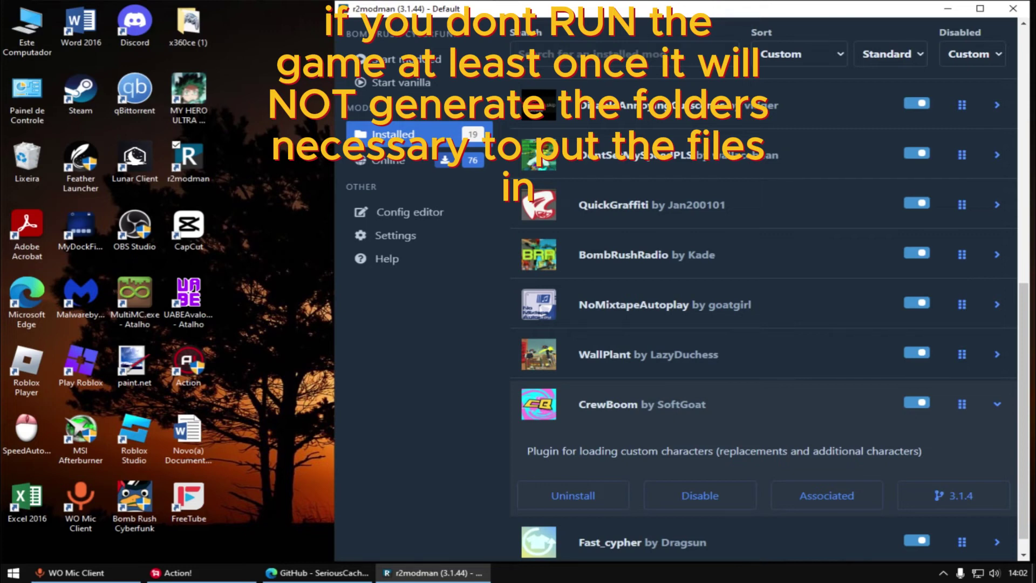
{"action": "right_click", "coordinate": [116, 491]}
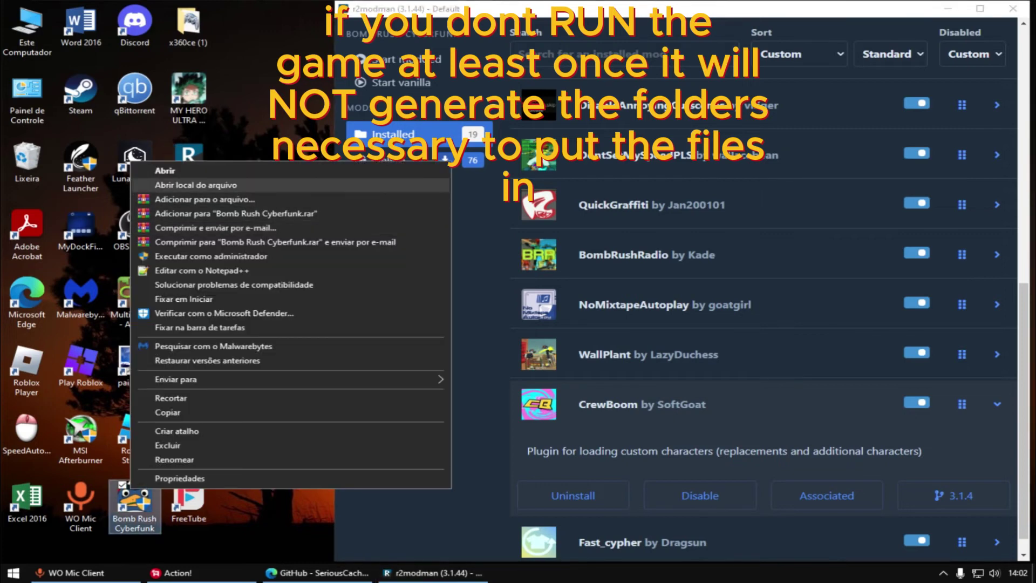
{"action": "left_click", "coordinate": [162, 185]}
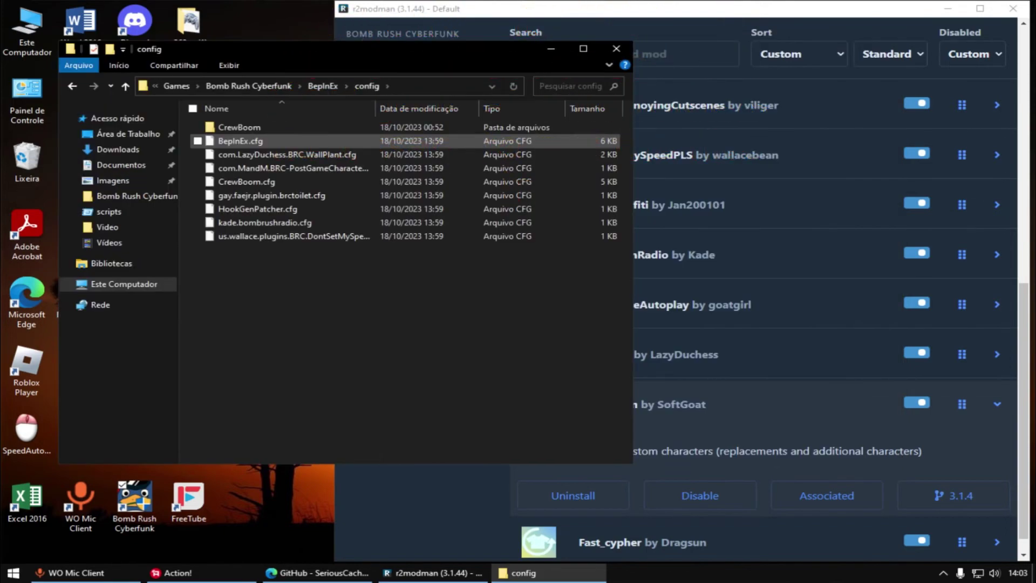
{"action": "double_click", "coordinate": [240, 127]}
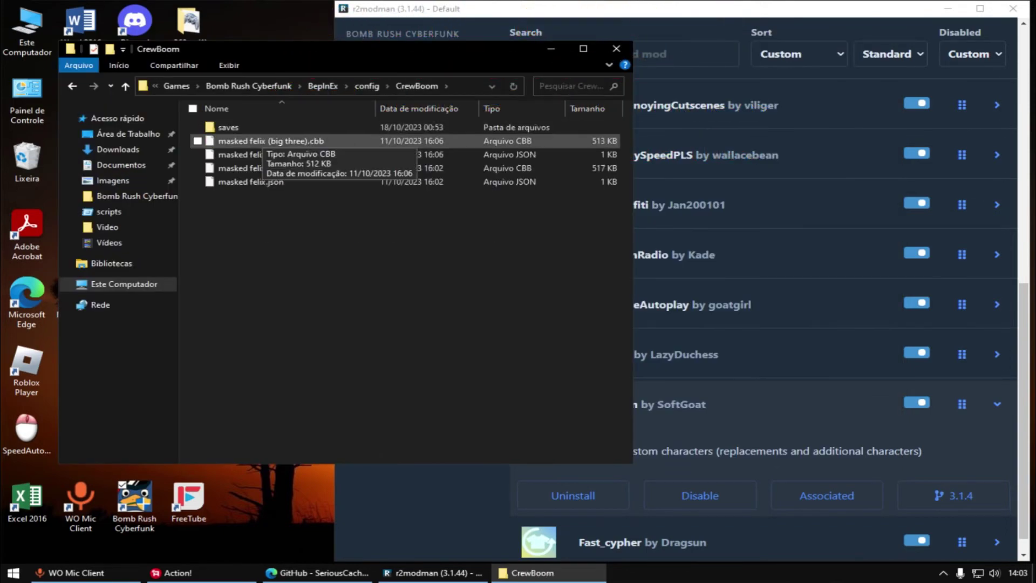
{"action": "left_click_drag", "start_coordinate": [293, 211], "coordinate": [222, 141]}
{"action": "left_click", "coordinate": [250, 168]}
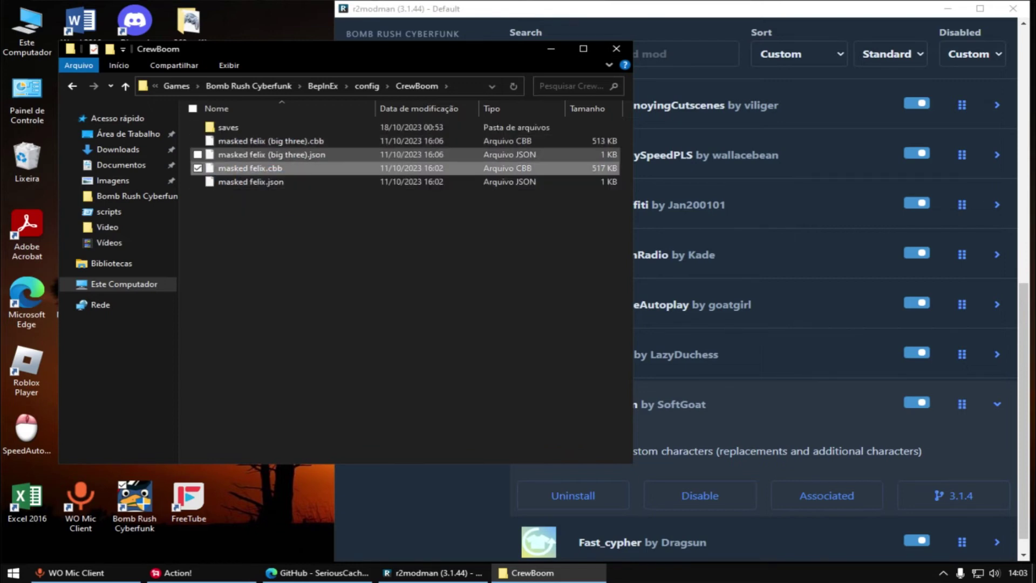
{"action": "left_click", "coordinate": [334, 205]}
- Open the Downloads folder in a separate Explorer window and place it beside the CrewBoom folder
{"action": "double_click", "coordinate": [27, 30]}
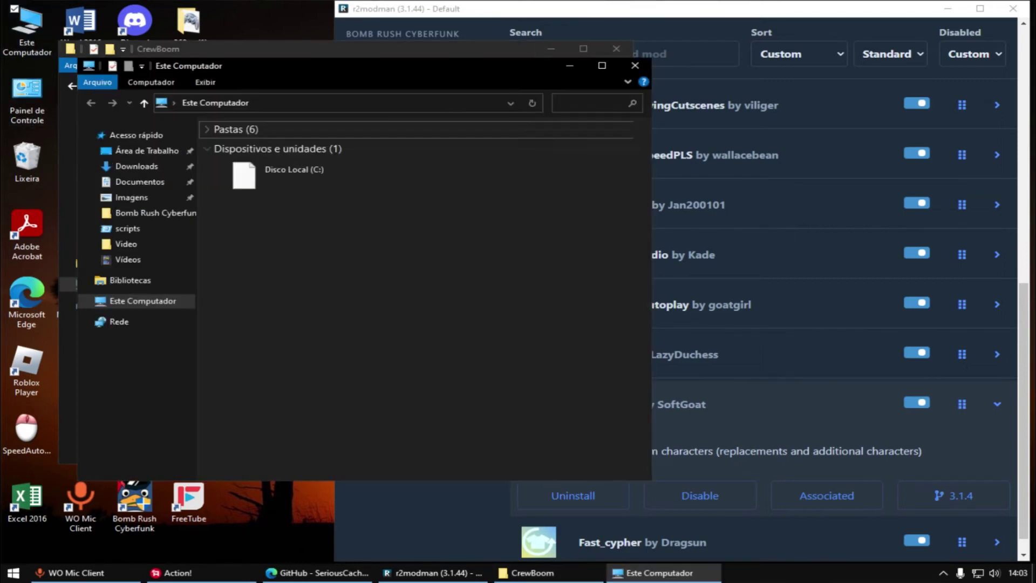
{"action": "left_click_drag", "start_coordinate": [786, 90], "coordinate": [876, 98]}
{"action": "left_click", "coordinate": [590, 188]}
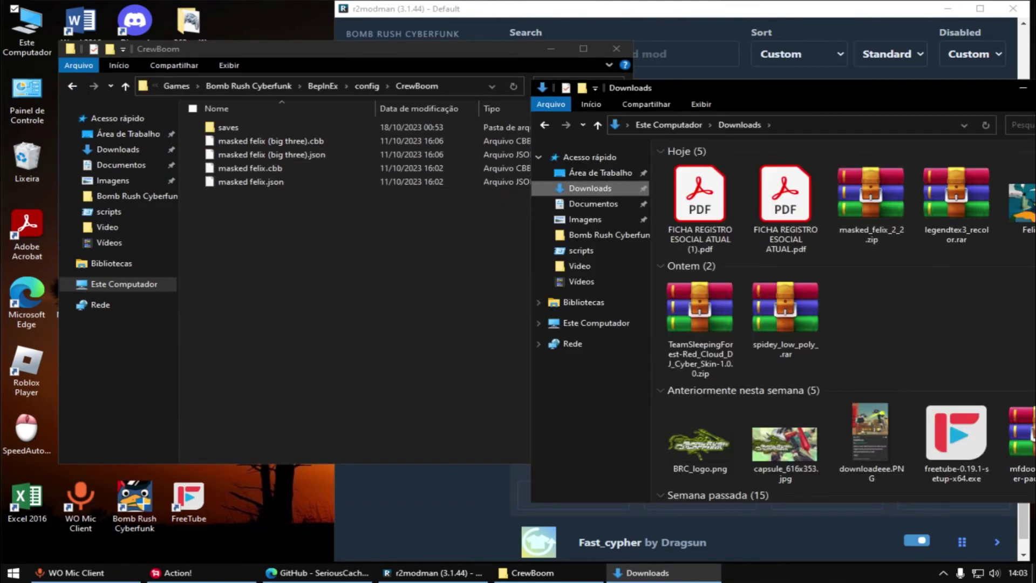
{"action": "left_click_drag", "start_coordinate": [756, 87], "coordinate": [702, 90]}
- Open spidey_low_poly_.rar, copy spidey (low poly).cbb and spidey (low poly).json into the CrewBoom folder, and close the archive
{"action": "left_click", "coordinate": [732, 321]}
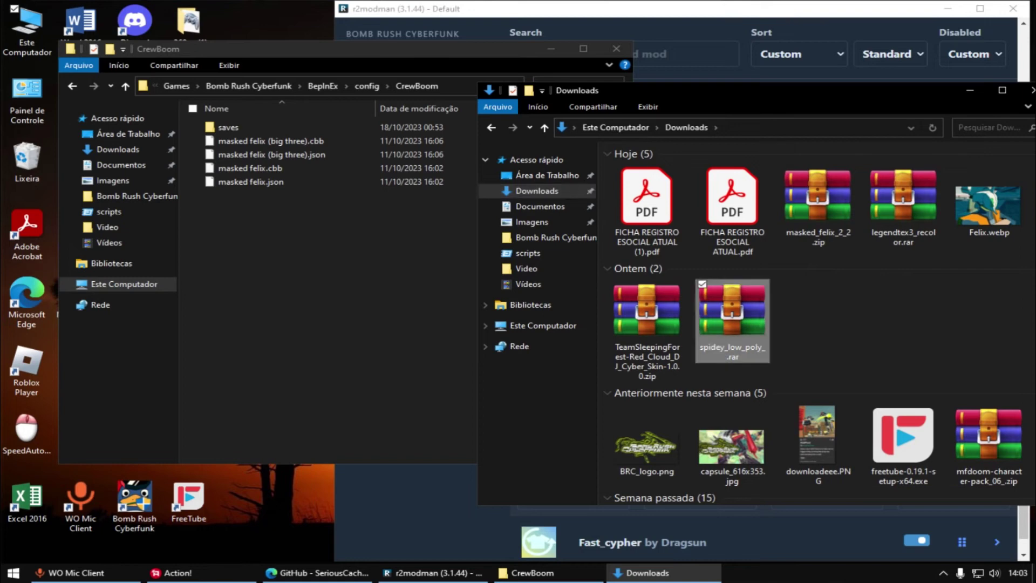
{"action": "double_click", "coordinate": [732, 321]}
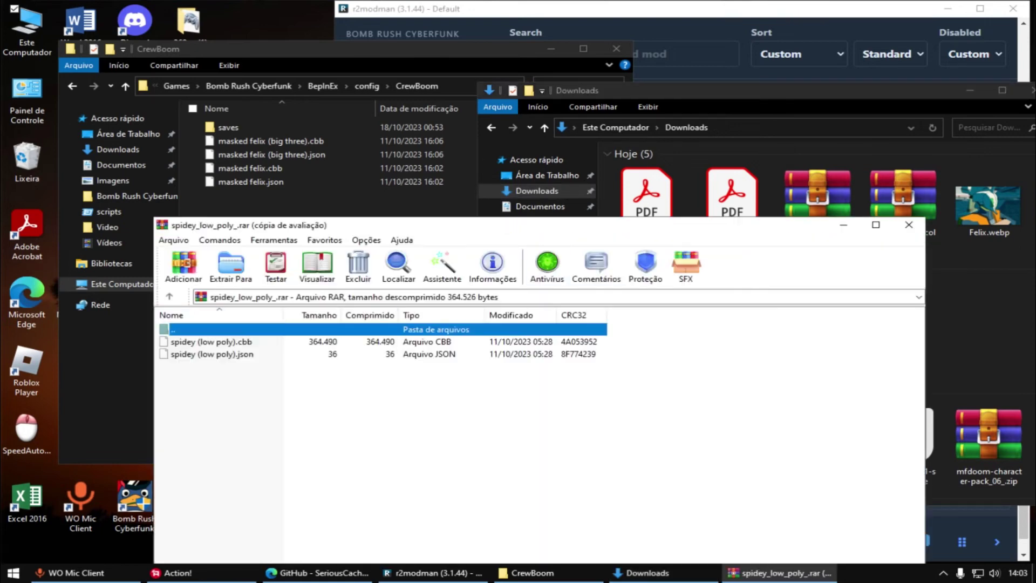
{"action": "key", "text": "Escape"}
{"action": "left_click_drag", "start_coordinate": [249, 399], "coordinate": [210, 339]}
{"action": "left_click_drag", "start_coordinate": [485, 225], "coordinate": [697, 216]}
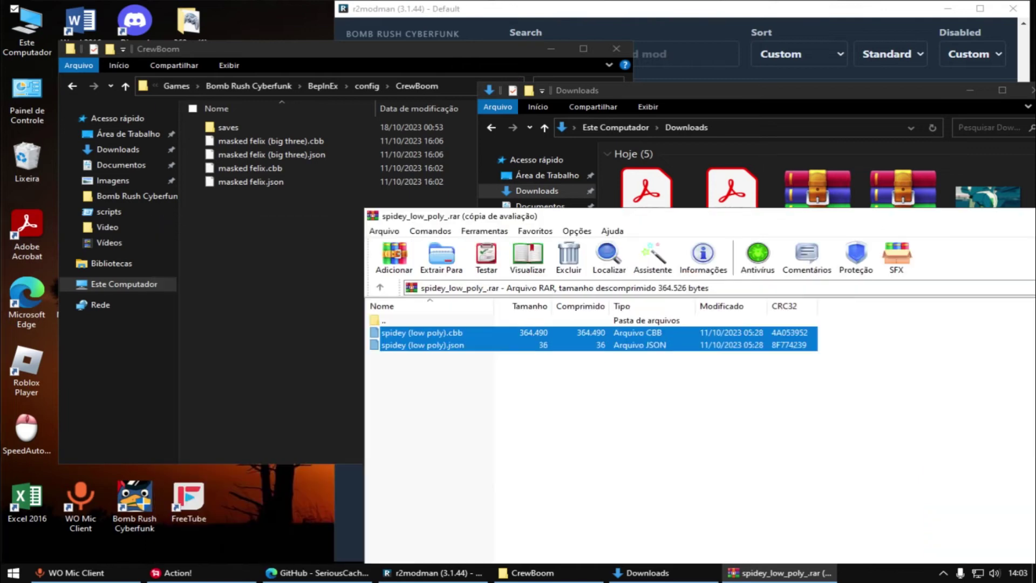
{"action": "left_click_drag", "start_coordinate": [421, 338], "coordinate": [281, 270]}
{"action": "left_click", "coordinate": [702, 206]}
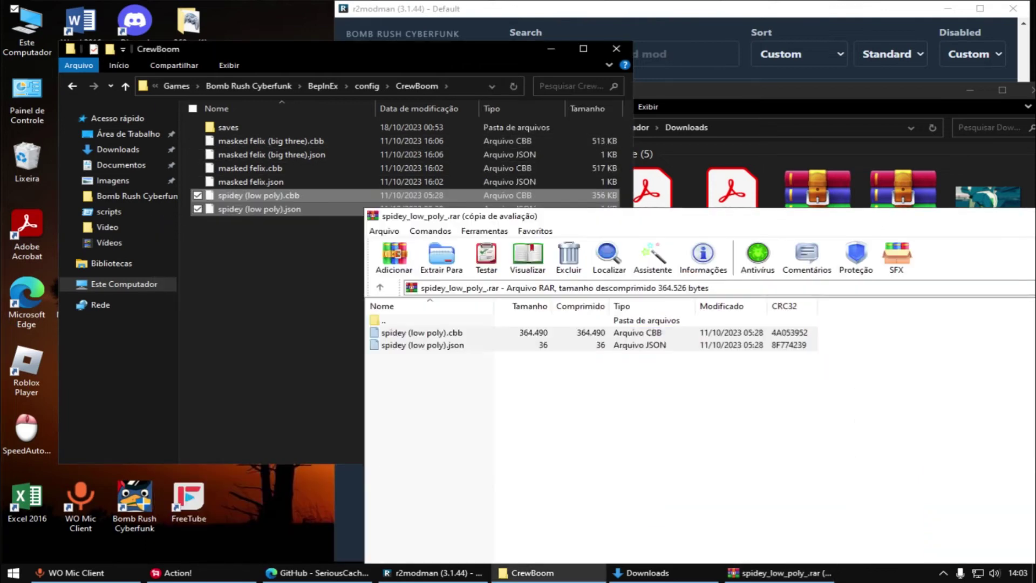
{"action": "left_click_drag", "start_coordinate": [701, 206], "coordinate": [348, 206]}
{"action": "left_click", "coordinate": [575, 202]}
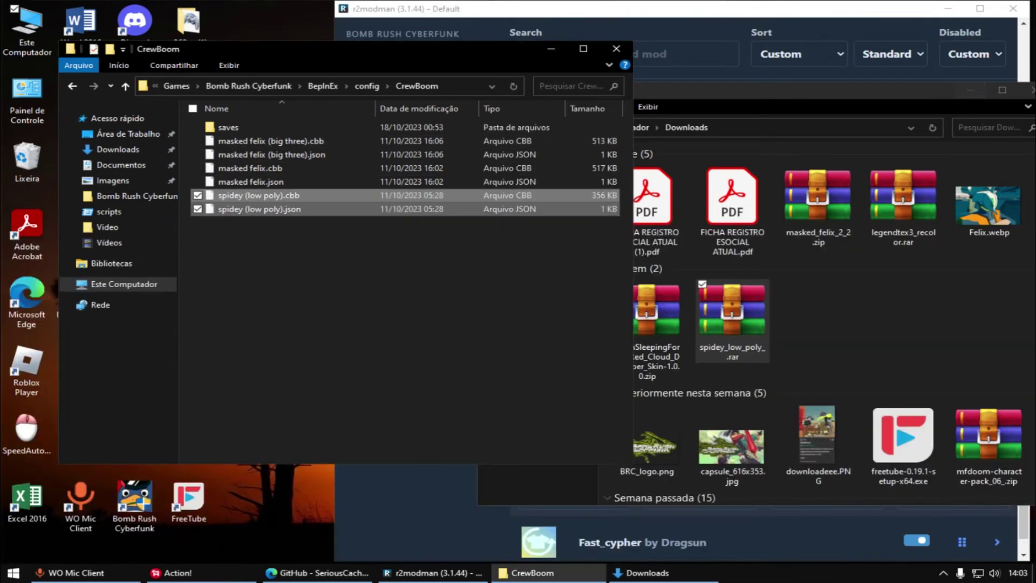
- Clear the Downloads and r2modman windows away and reposition the CrewBoom folder window over the bare desktop, deselecting the copied files
{"action": "left_click_drag", "start_coordinate": [837, 90], "coordinate": [612, 109]}
{"action": "left_click", "coordinate": [811, 109]}
{"action": "left_click", "coordinate": [431, 572]}
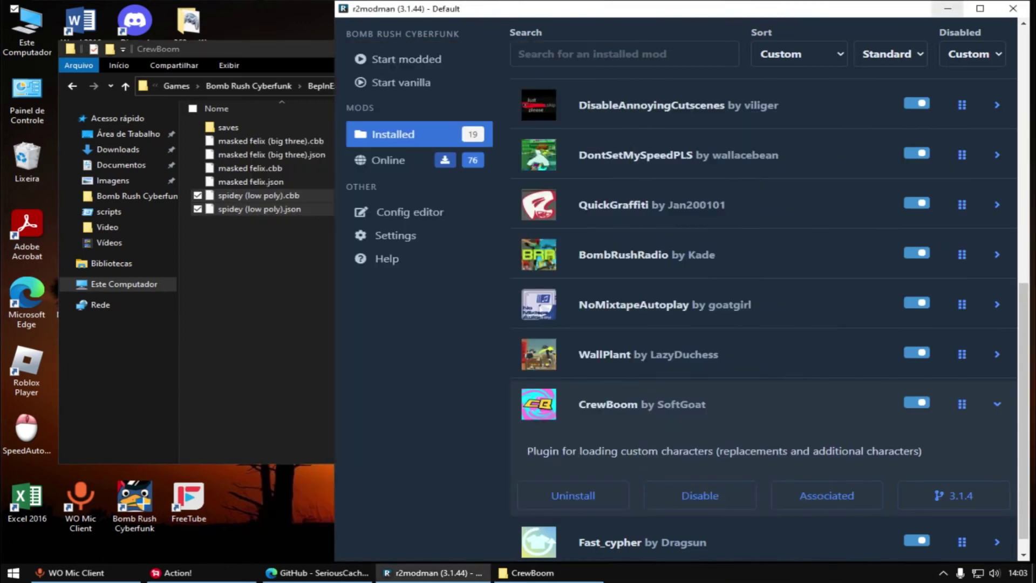
{"action": "left_click", "coordinate": [432, 573]}
{"action": "left_click_drag", "start_coordinate": [375, 54], "coordinate": [664, 26]}
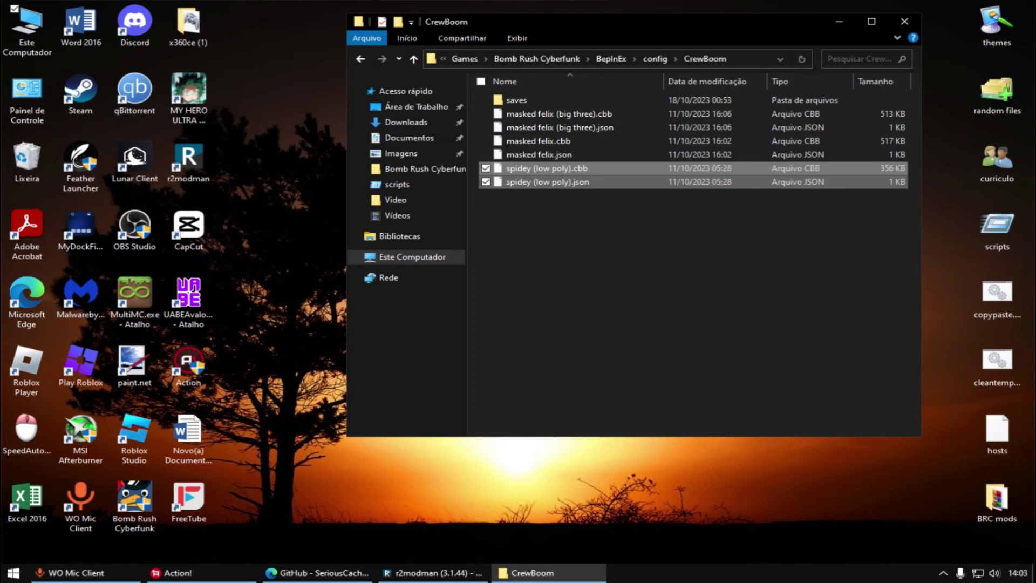
{"action": "left_click", "coordinate": [553, 240]}
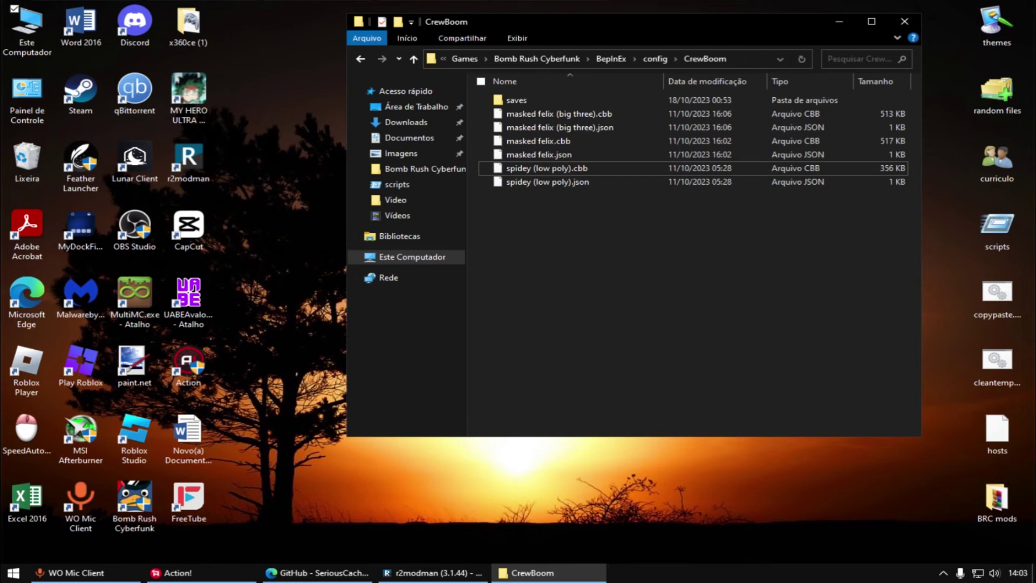
{"action": "mouse_move", "coordinate": [747, 324]}
{"action": "left_mouse_down"}
{"action": "mouse_move", "coordinate": [687, 250]}
{"action": "mouse_move", "coordinate": [481, 93]}
{"action": "mouse_move", "coordinate": [745, 319]}
{"action": "left_mouse_up"}
- Look inside CrewBoom's saves folder, and go back up through config and BepInEx to the main Bomb Rush Cyberfunk folder
{"action": "left_click", "coordinate": [517, 100]}
{"action": "double_click", "coordinate": [517, 99]}
{"action": "key", "text": "BackSpace"}
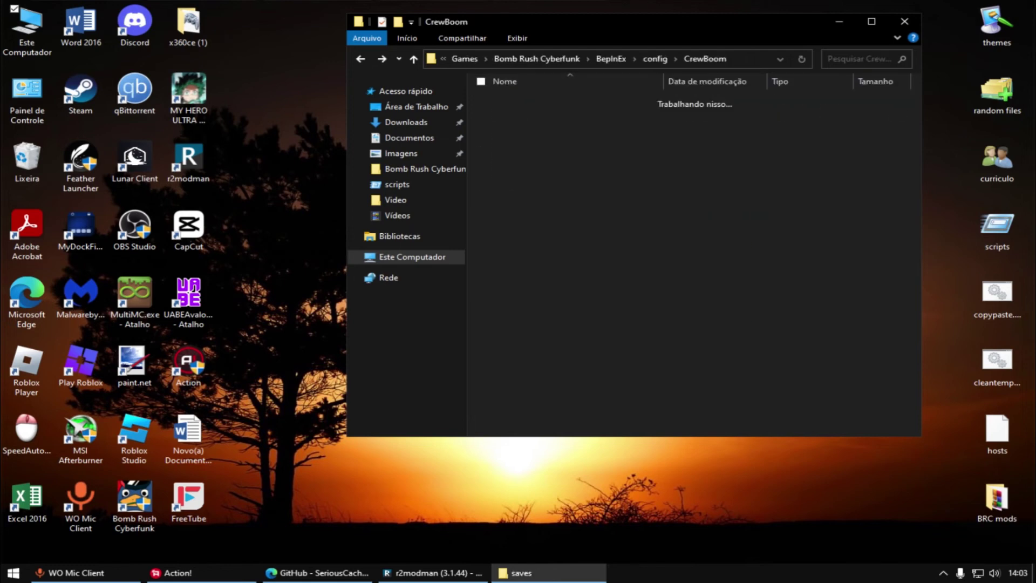
{"action": "key", "text": "BackSpace"}
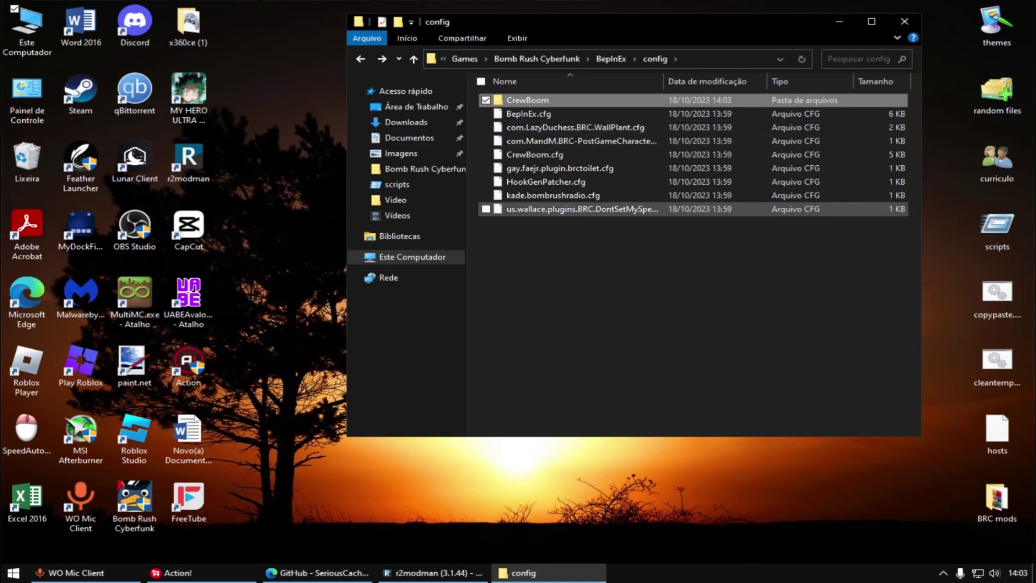
{"action": "key", "text": "BackSpace"}
{"action": "key", "text": "BackSpace"}
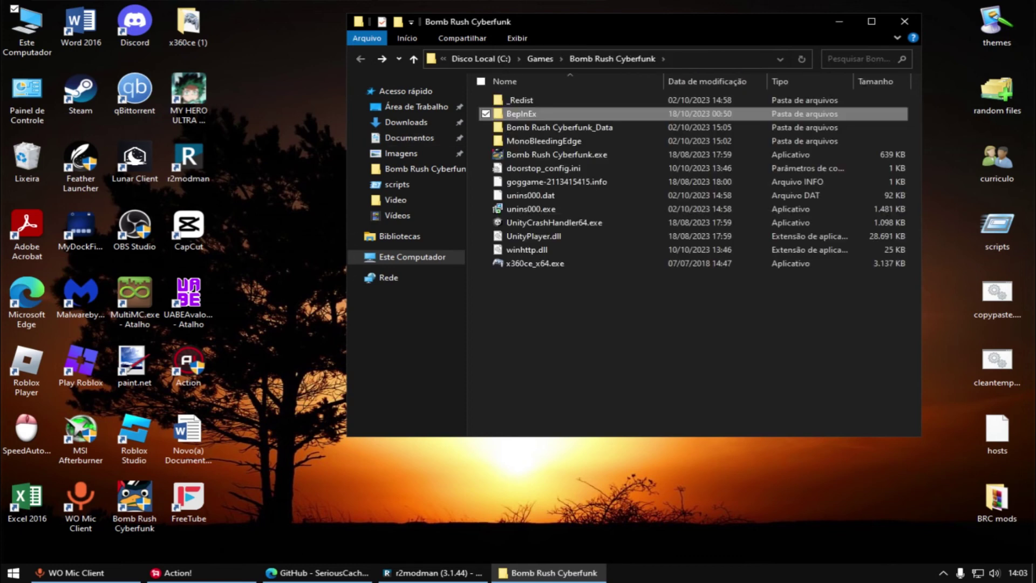
- Switch to r2modman and browse the online mod list for Bomb Rush Cyberfunk
{"action": "left_click", "coordinate": [434, 573]}
{"action": "scroll", "coordinate": [764, 316], "scroll_direction": "down", "scroll_amount": 1}
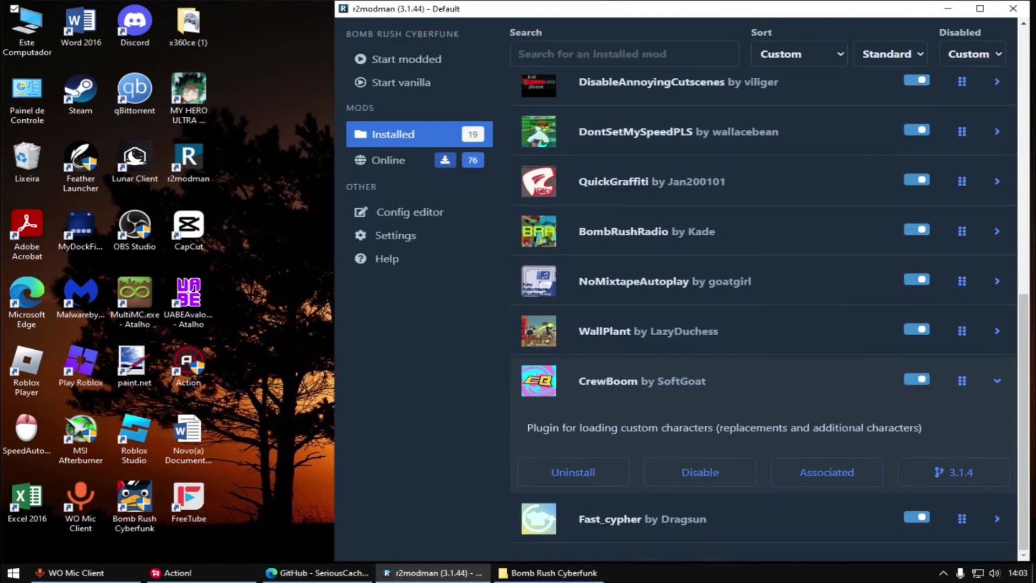
{"action": "left_click", "coordinate": [389, 160]}
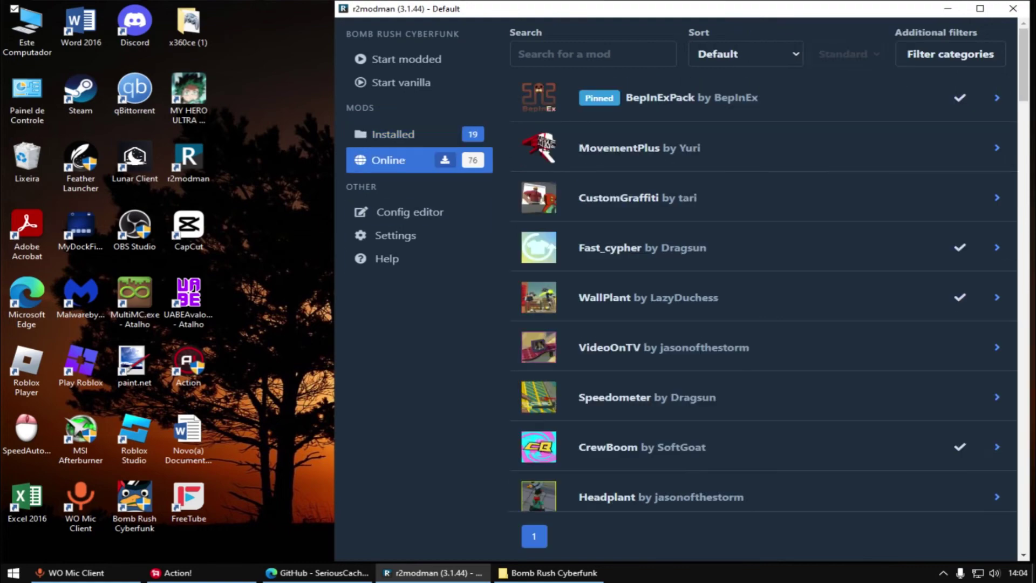
{"action": "scroll", "coordinate": [763, 316], "scroll_direction": "down", "scroll_amount": 15}
{"action": "scroll", "coordinate": [764, 291], "scroll_direction": "down", "scroll_amount": 10}
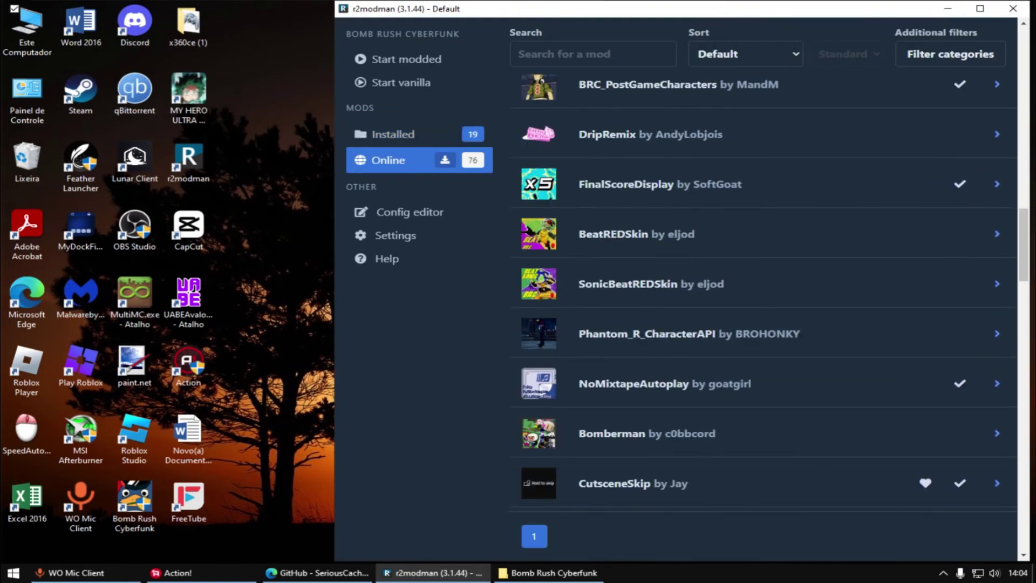
{"action": "scroll", "coordinate": [764, 292], "scroll_direction": "down", "scroll_amount": 9}
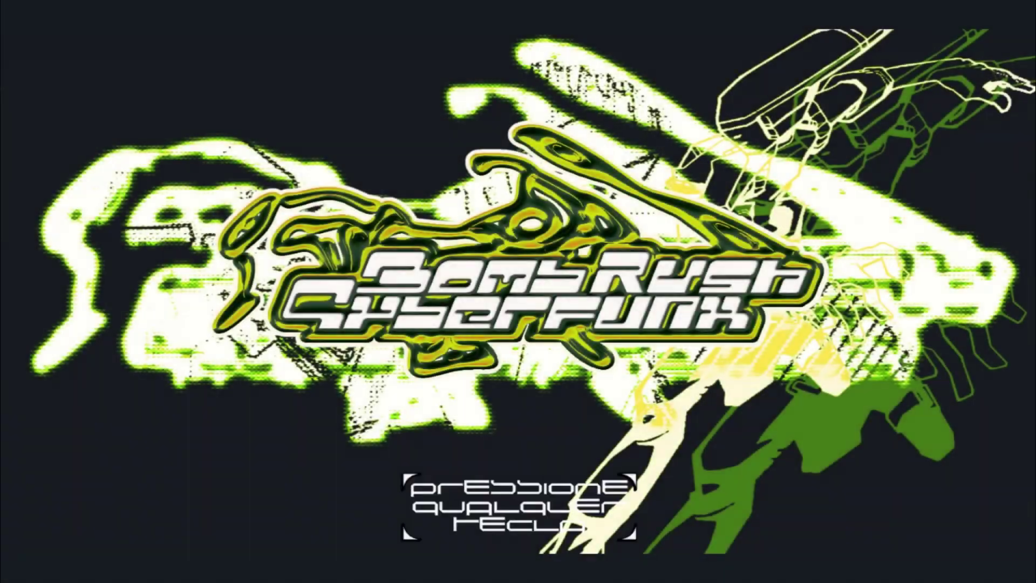
- Enter Bomb Rush Cyberfunk from its title screen and start playing from the Capítulo 6 save slot
{"action": "key", "text": "Return"}
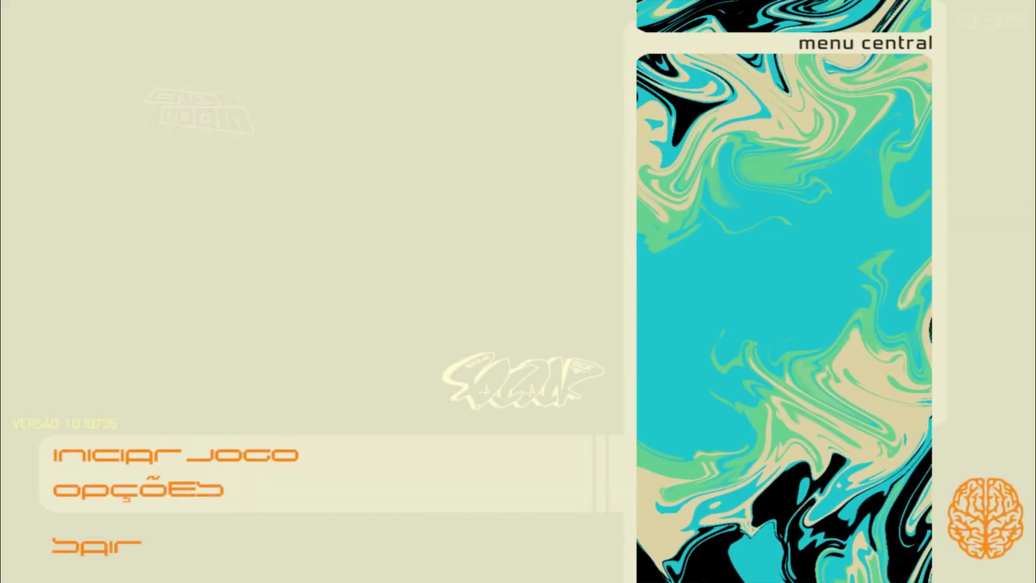
{"action": "key", "text": "Return"}
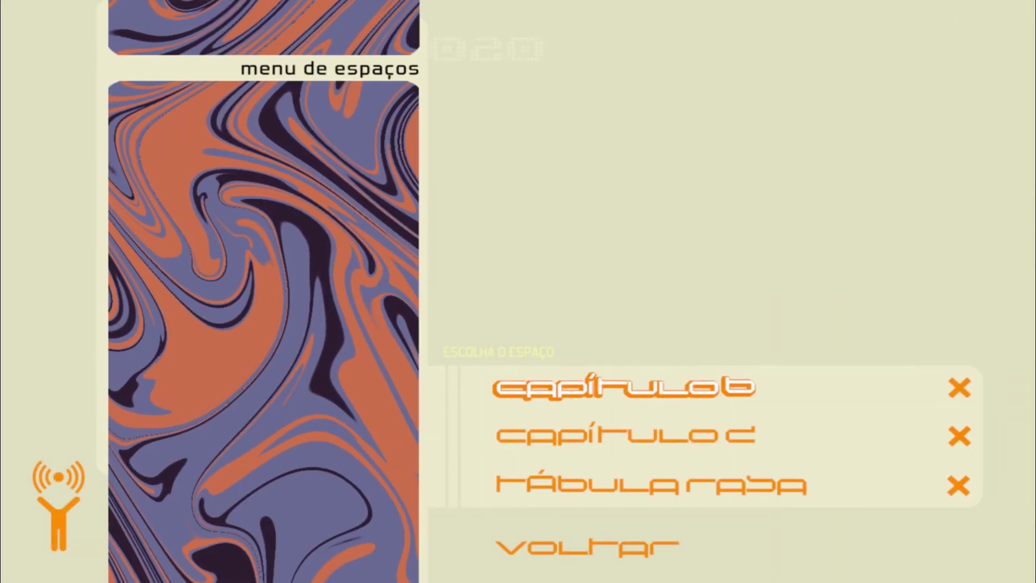
{"action": "key", "text": "Return"}
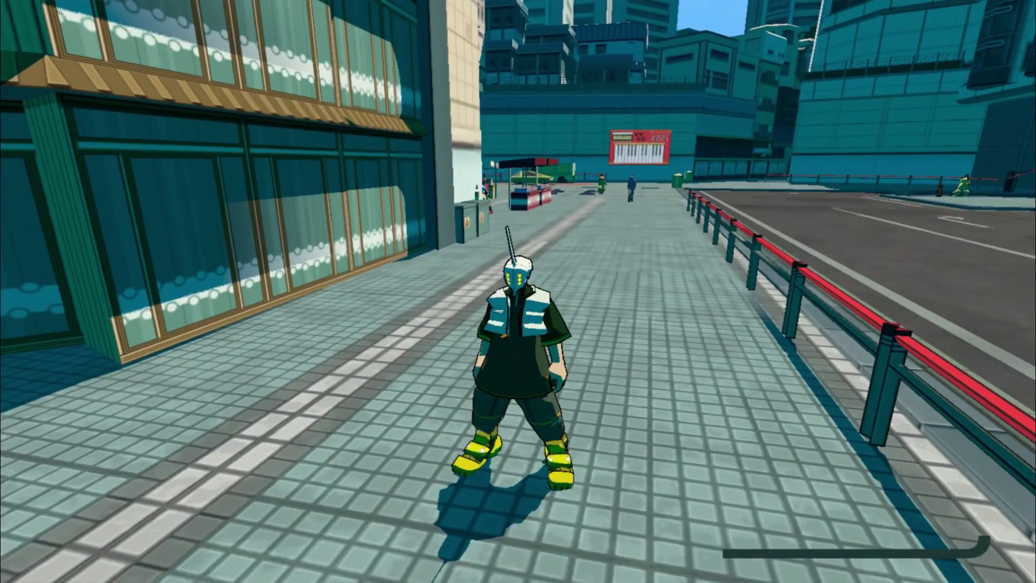
- Run the masked Felix character along the street and jump onto the roadside railing to inspect the custom model
{"action": "key", "text": "w"}
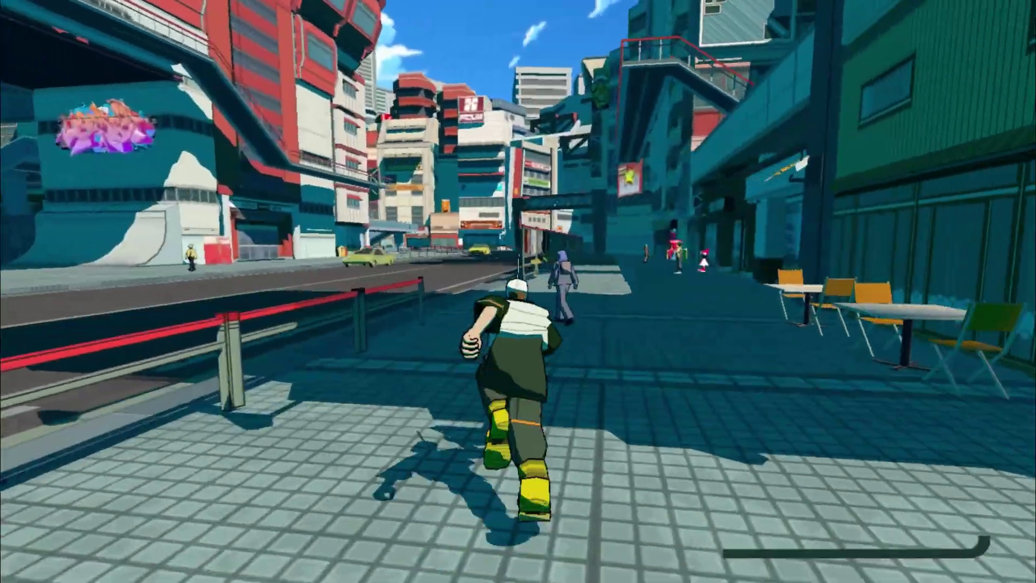
{"action": "key", "text": "s"}
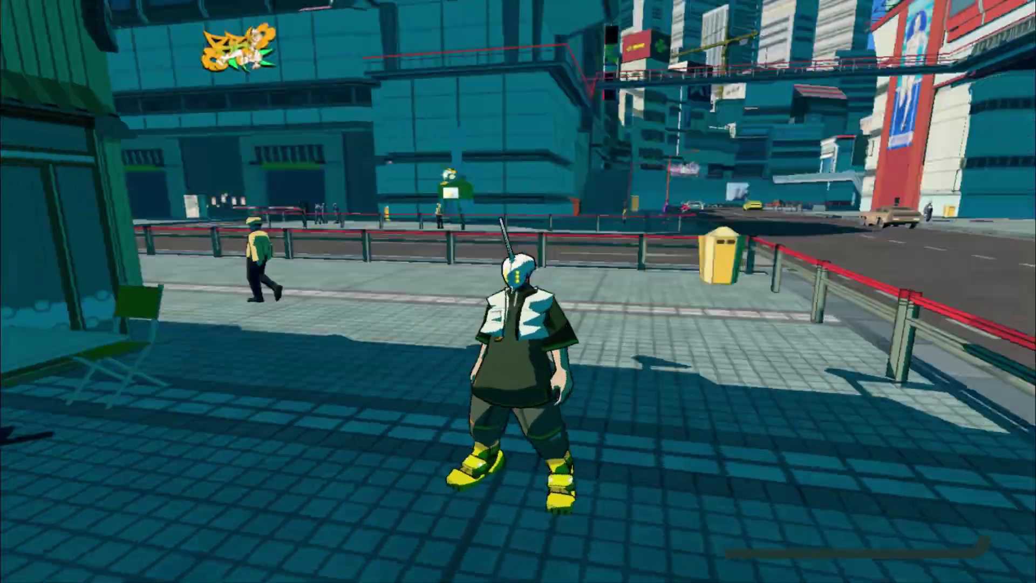
{"action": "key", "text": "w"}
{"action": "key", "text": "space"}
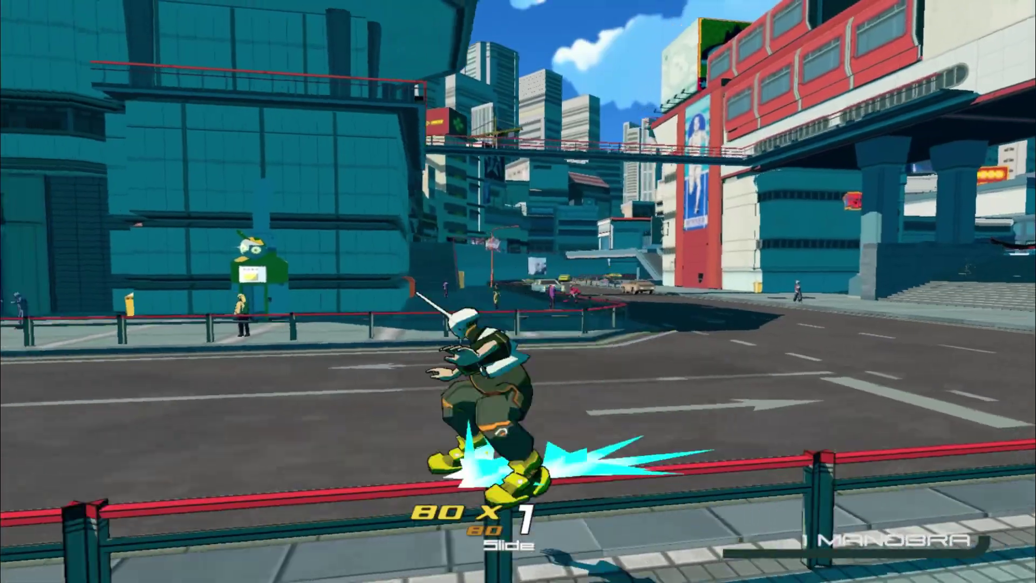
{"action": "key", "text": "space"}
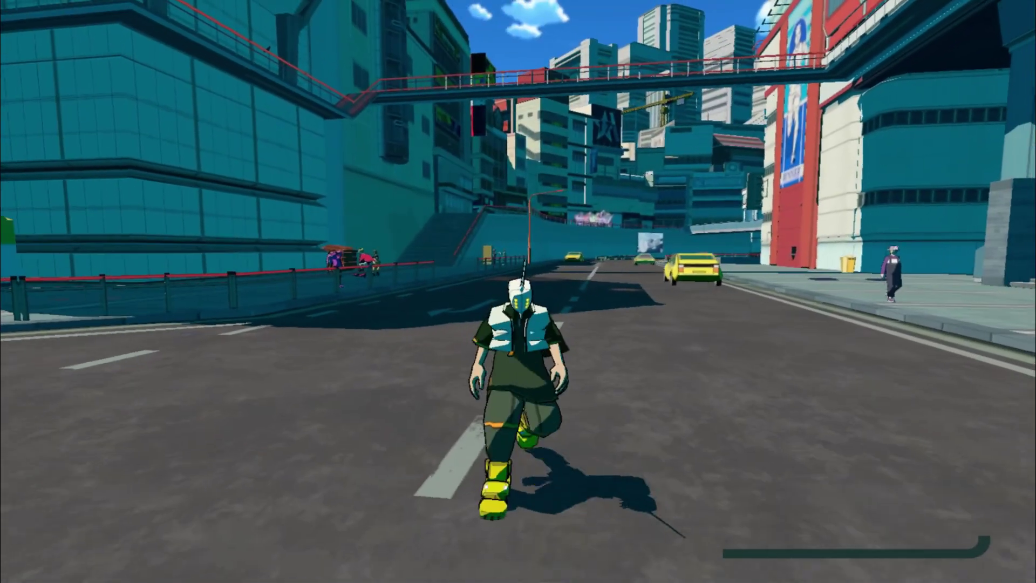
- Bring out the in-game phone, browse its apps down to crew swap, and put the phone away
{"action": "key", "text": "Down"}
{"action": "key", "text": "Down"}
{"action": "key", "text": "Down"}
{"action": "key", "text": "Down"}
{"action": "key", "text": "Down"}
{"action": "key", "text": "Down"}
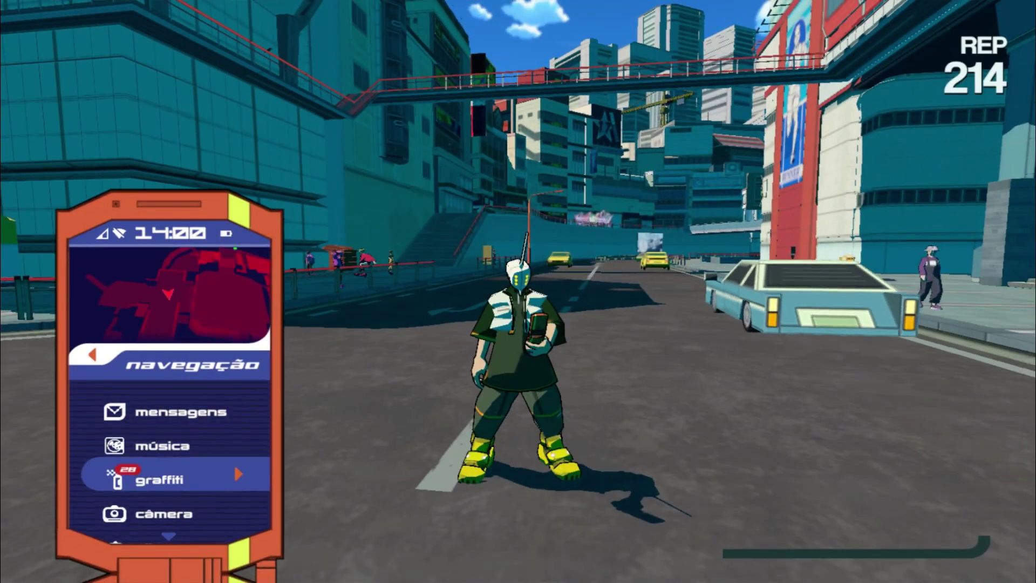
{"action": "key", "text": "Up"}
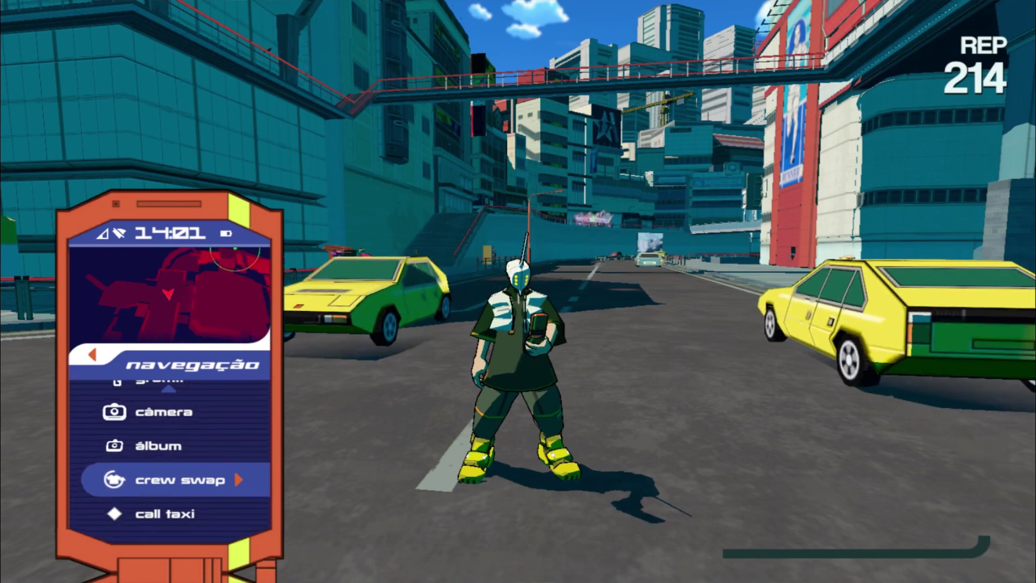
{"action": "key", "text": "Escape"}
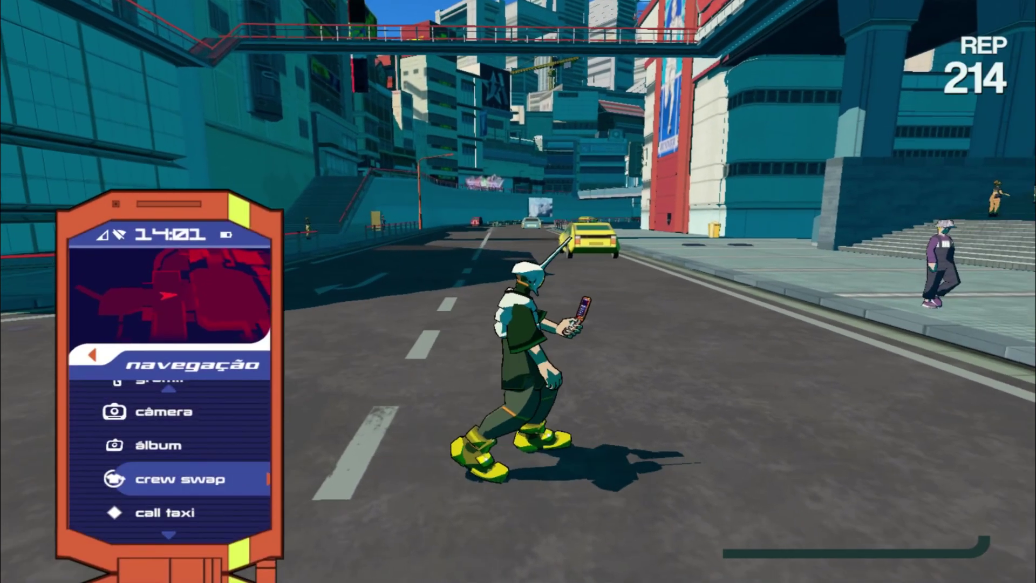
{"action": "key", "text": "Escape"}
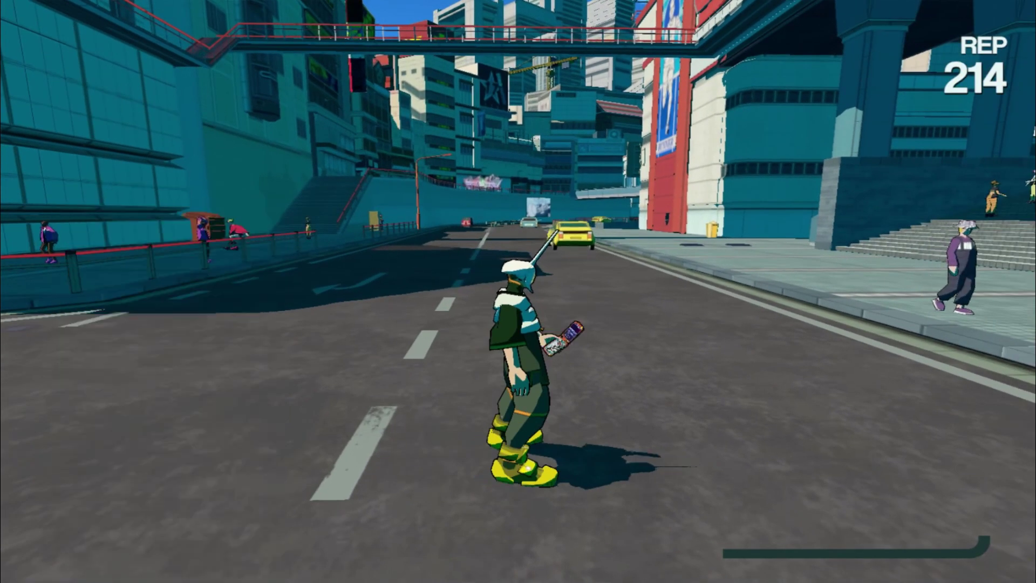
- Walk to the curb, take out the phone, and go to the character selection to switch to Felix
{"action": "key", "text": "w"}
{"action": "key", "text": "w"}
{"action": "key", "text": "Tab"}
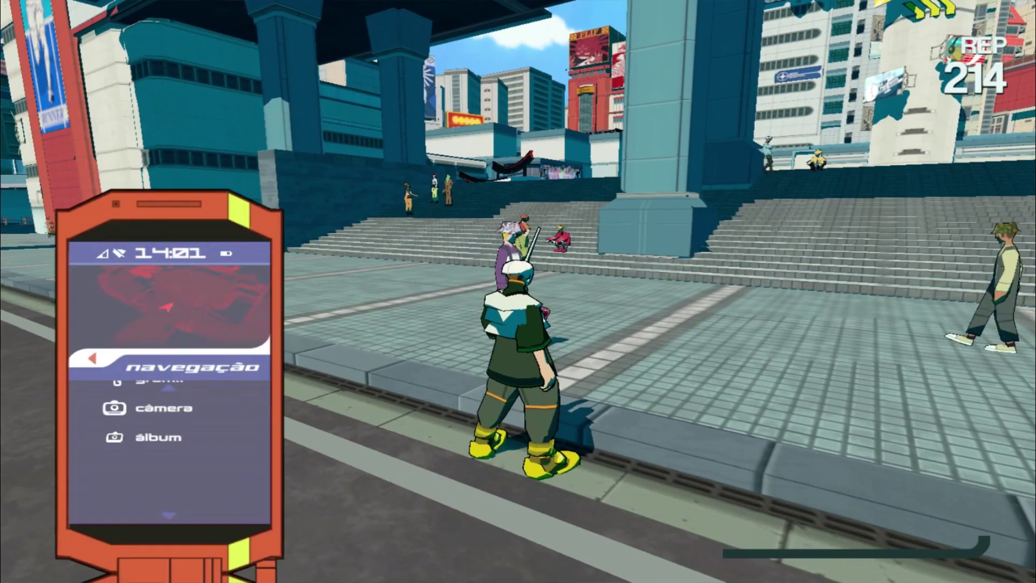
{"action": "key", "text": "Up"}
{"action": "key", "text": "Return"}
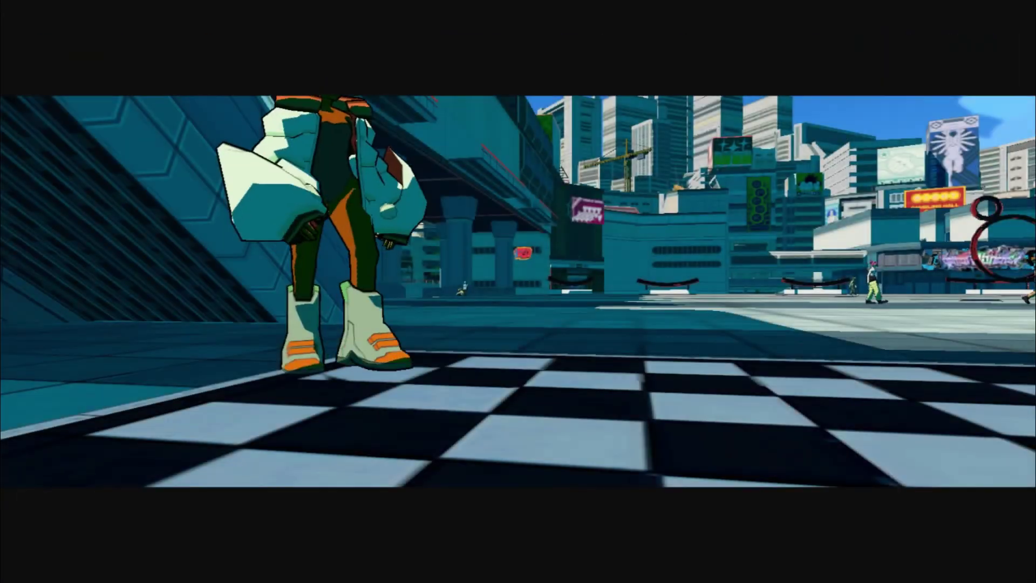
{"action": "key", "text": "Right"}
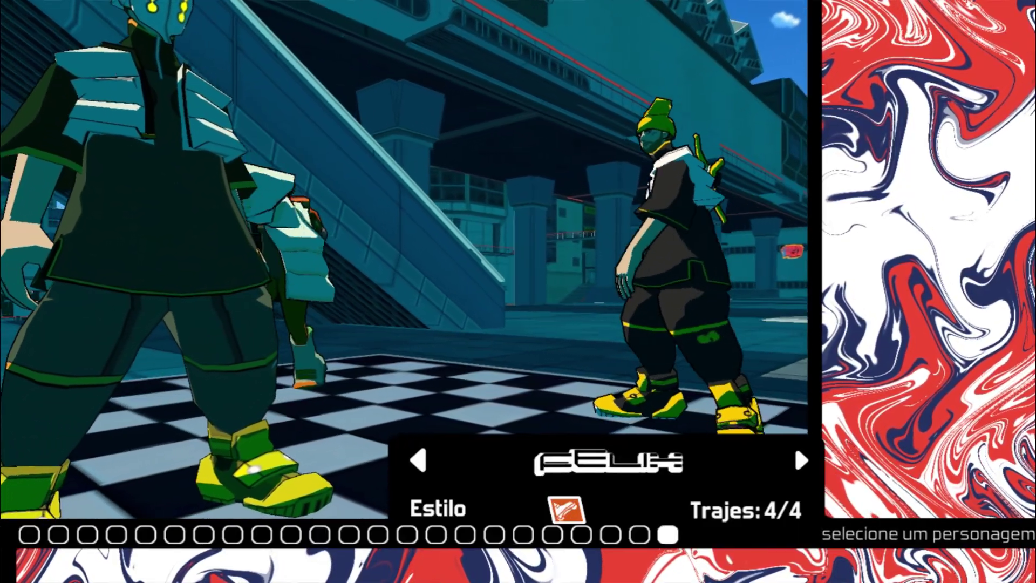
{"action": "key", "text": "Return"}
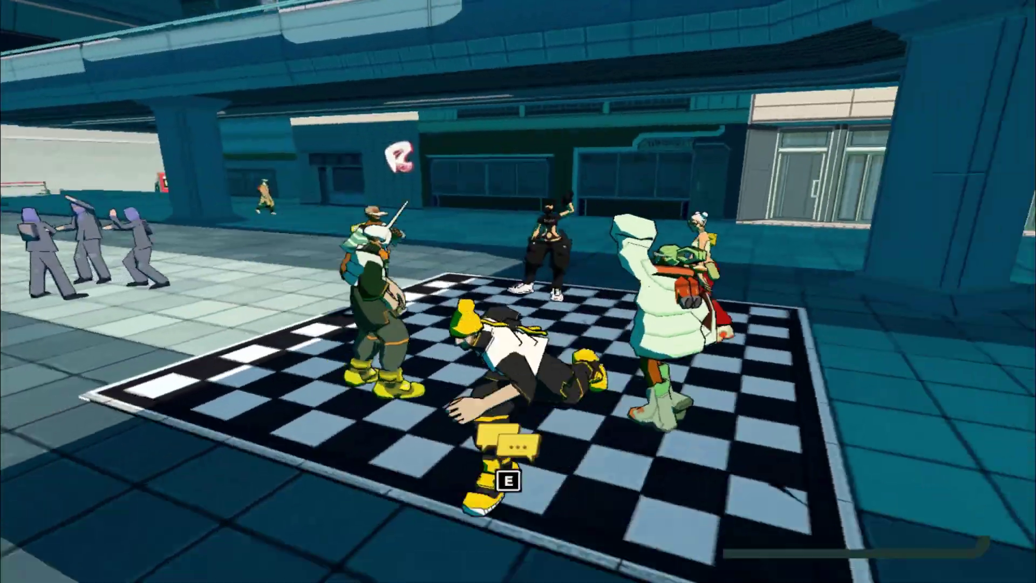
- Run Felix off the checkered dance floor and perform ground tricks in the plaza to show the character
{"action": "key", "text": "w"}
{"action": "key", "text": "e"}
{"action": "key", "text": "q"}
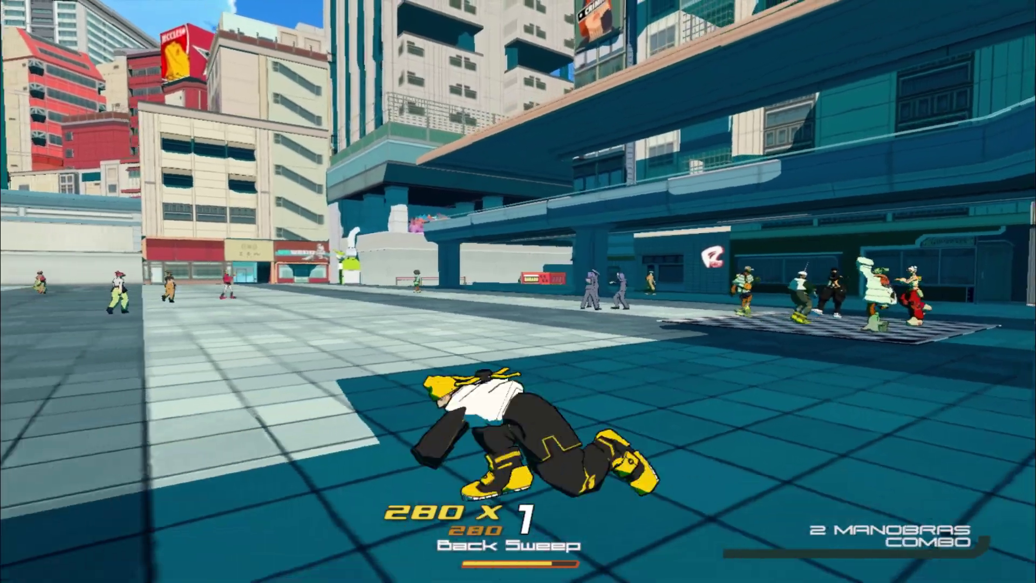
{"action": "key", "text": "space"}
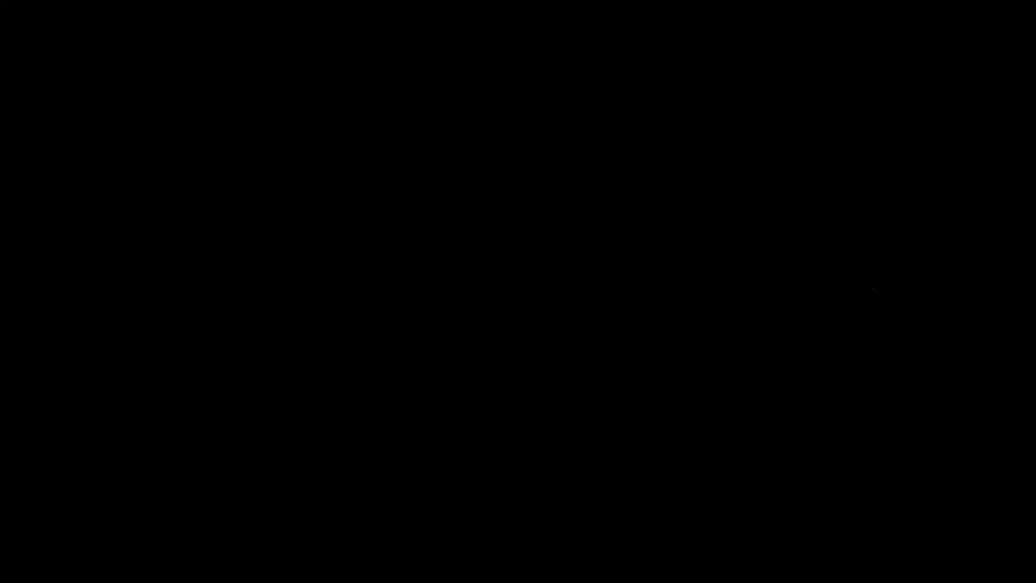